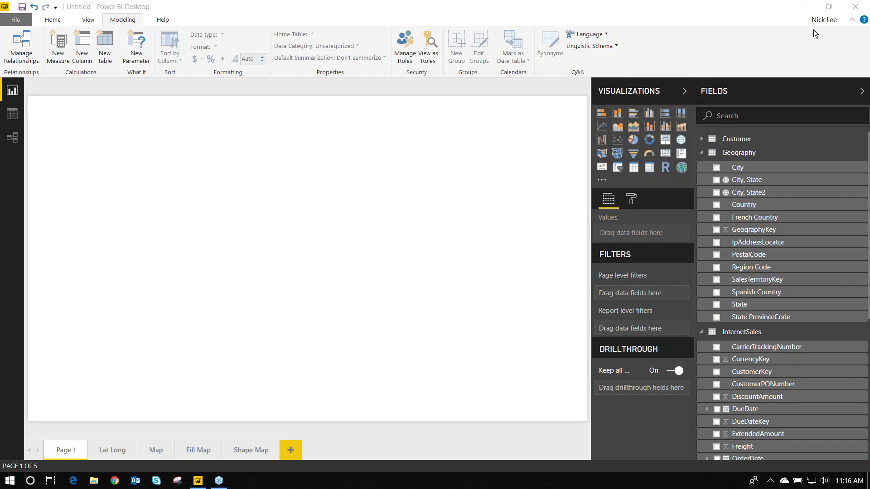
right_click(219, 480)
click(275, 484)
click(180, 171)
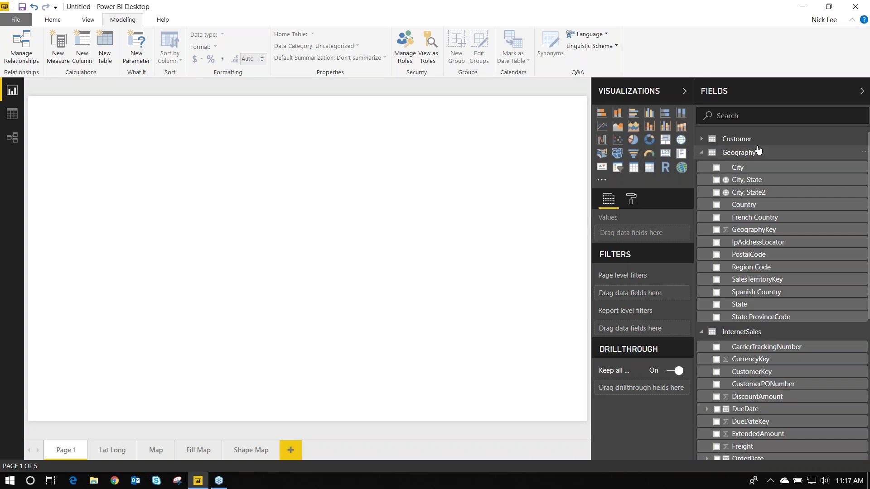
Collapse the Geography and InternetSales fields, view the Lat Long page's map and examine the event coordinates in the LatLong table
click(703, 154)
click(702, 166)
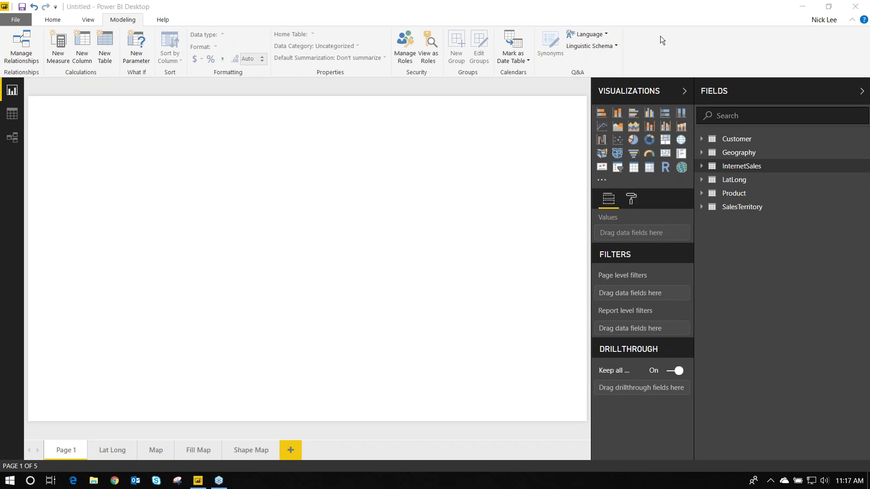
click(110, 452)
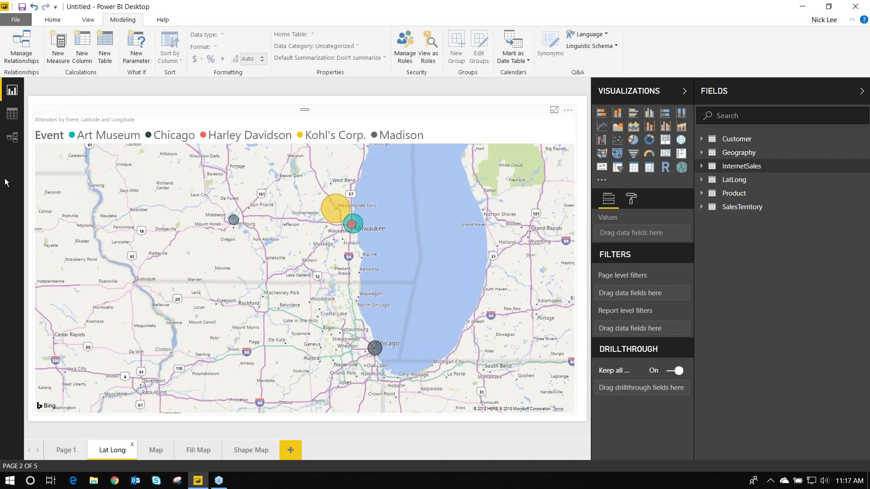
click(12, 113)
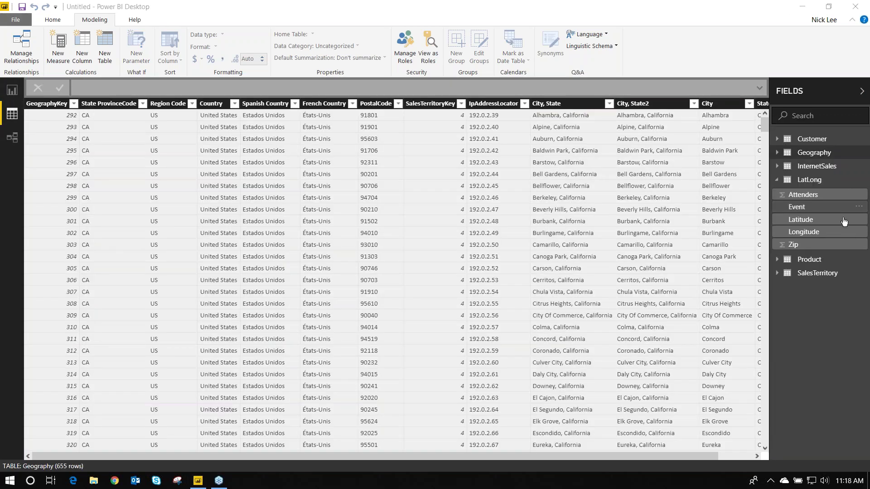
click(809, 180)
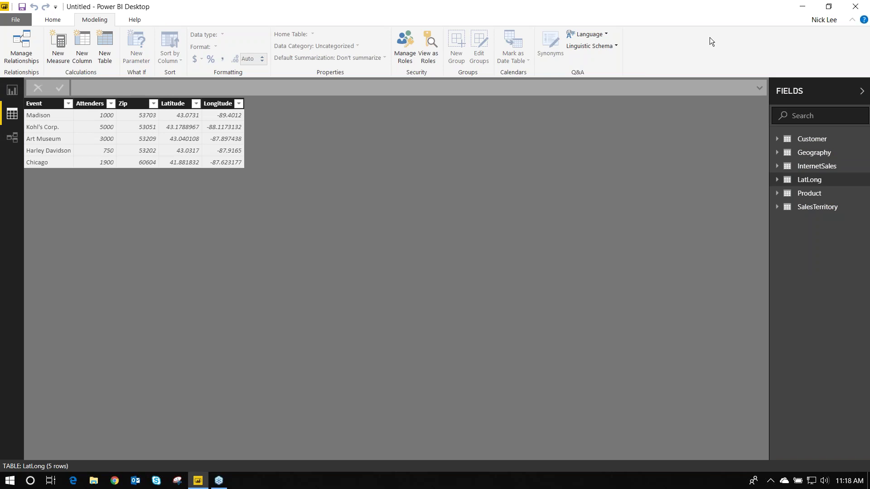
click(108, 276)
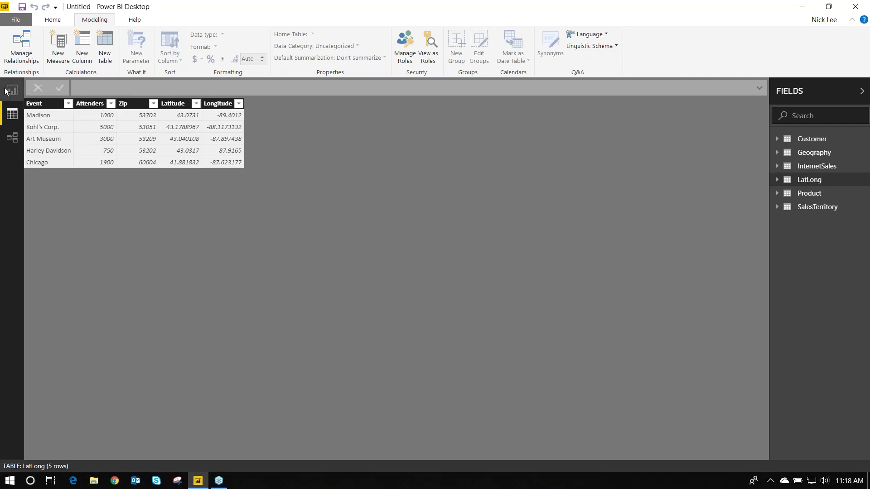
click(24, 71)
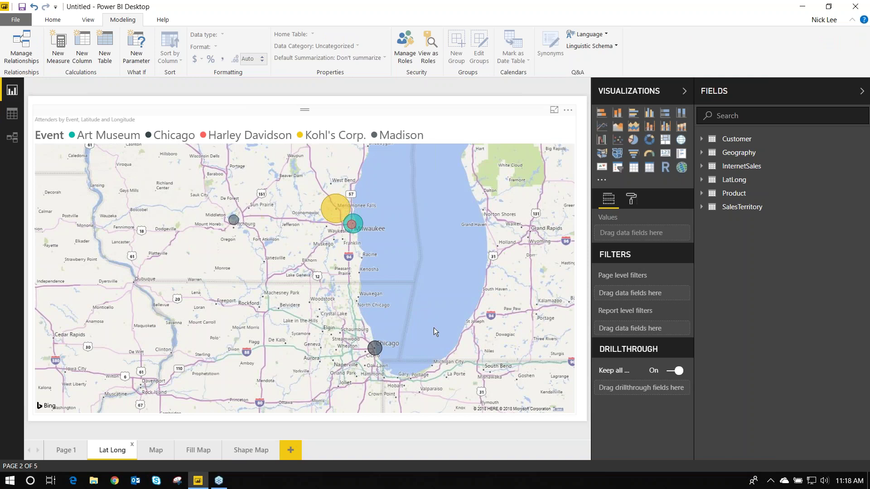
Add a map visual to Page 1 and enlarge it to fill nearly the whole page
click(67, 452)
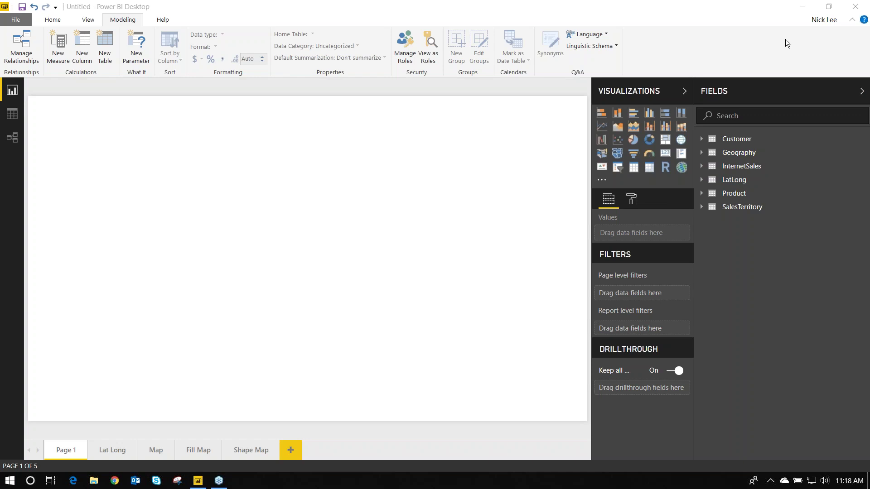
click(681, 144)
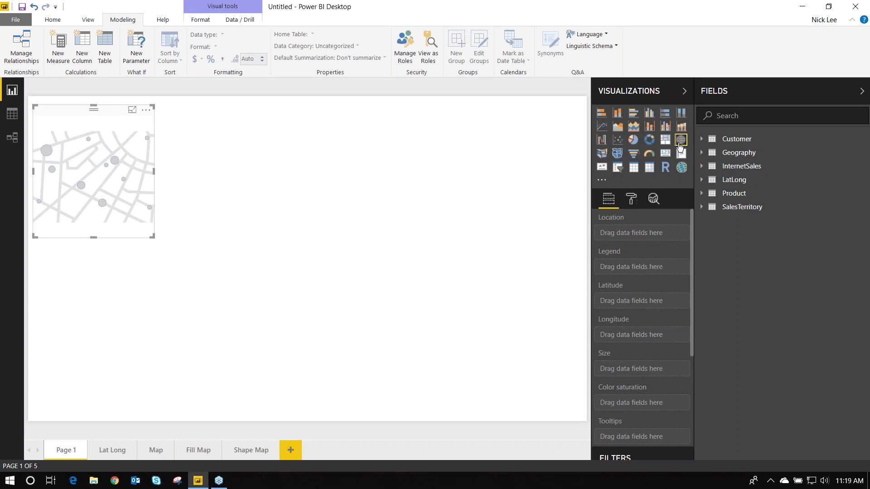
drag(154, 236, 578, 410)
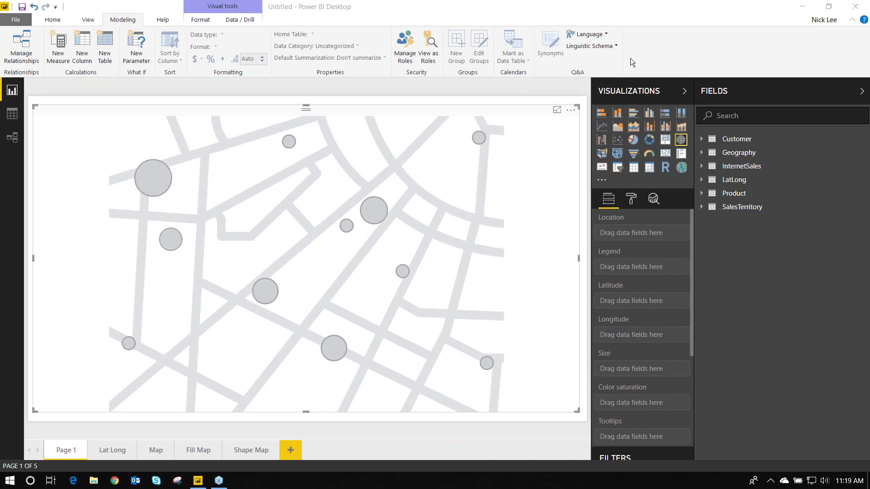
Plot the LatLong table's locations on the map by assigning its Latitude and Longitude fields to the matching coordinate roles
click(702, 184)
click(702, 184)
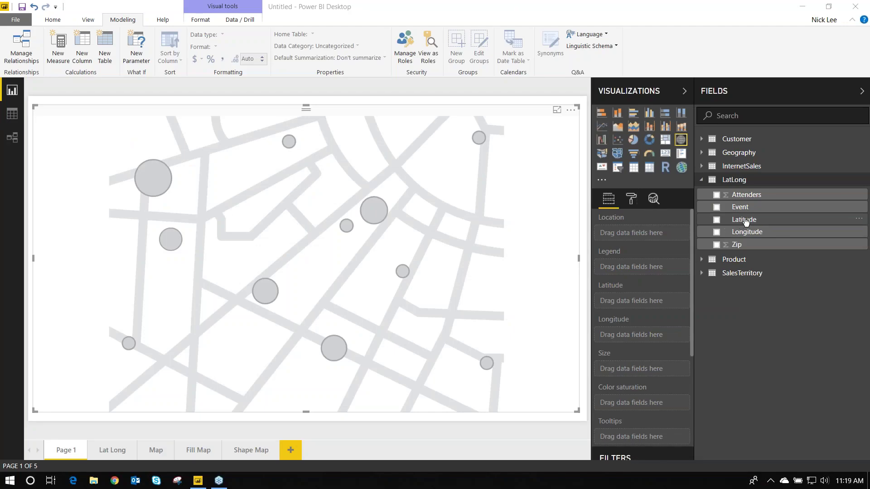
drag(731, 225, 635, 301)
drag(747, 232, 639, 338)
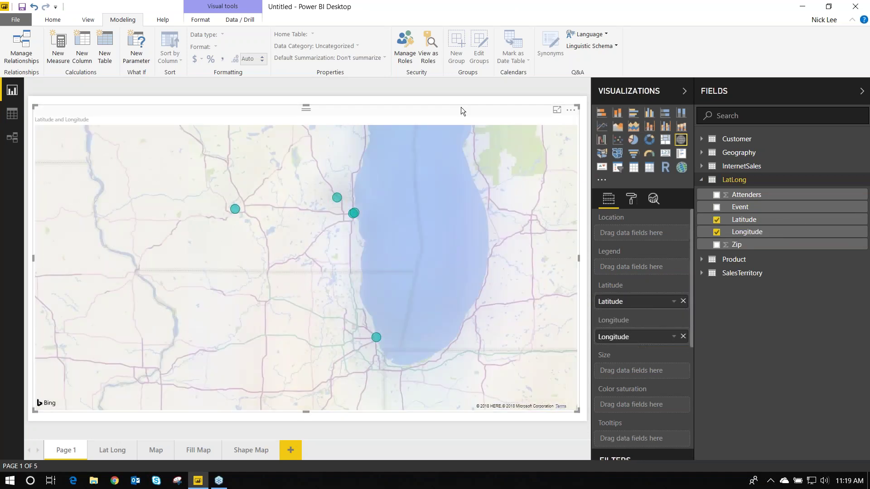
click(323, 240)
scroll(313, 256, up, 1)
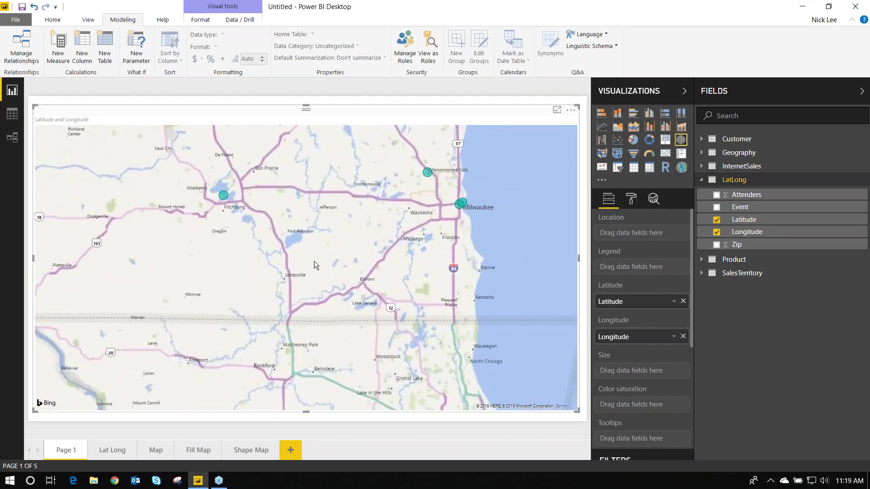
drag(370, 265, 361, 235)
scroll(360, 236, down, 1)
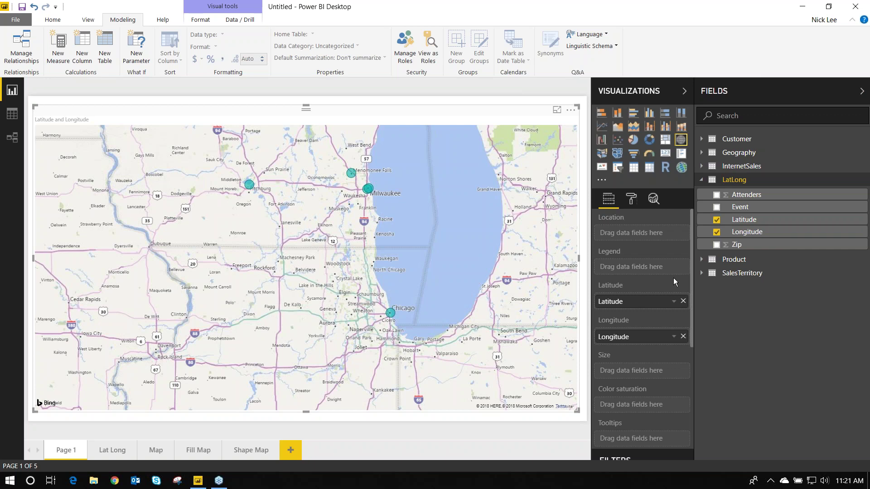
Use Event as the map's legend and Attenders as its bubble size, and inspect the details of the bubbles near Milwaukee
drag(772, 208, 660, 274)
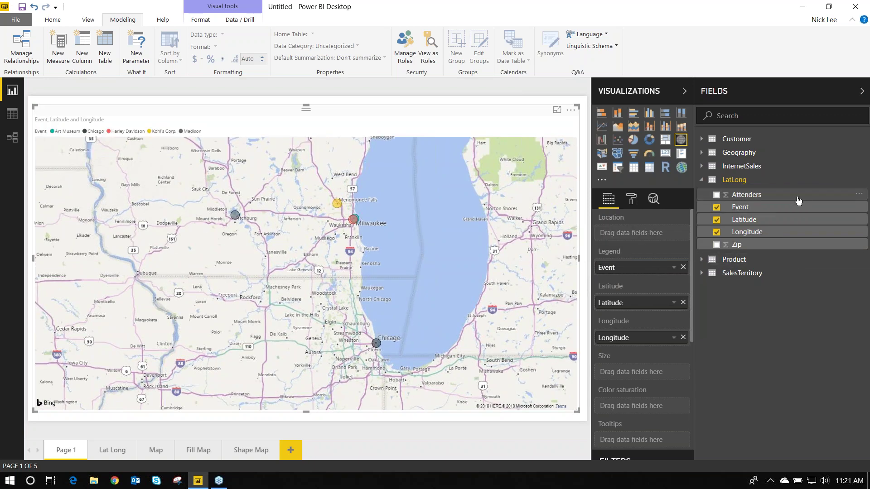
drag(798, 199, 671, 377)
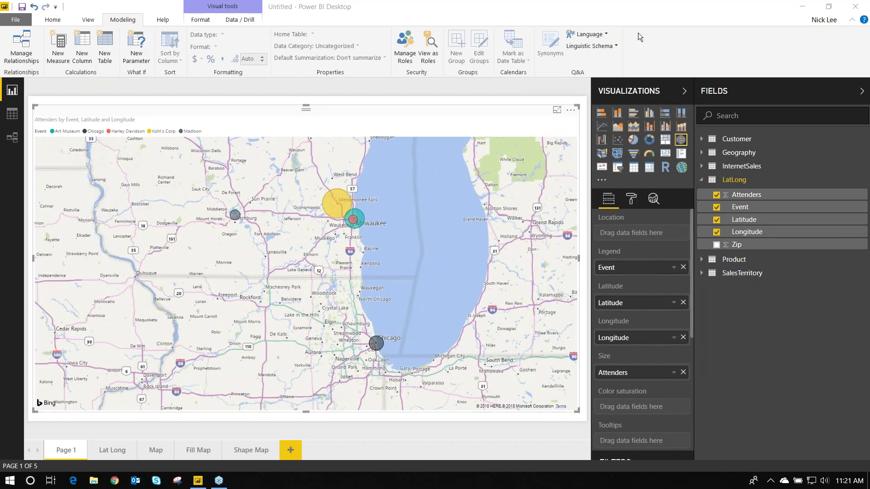
click(452, 257)
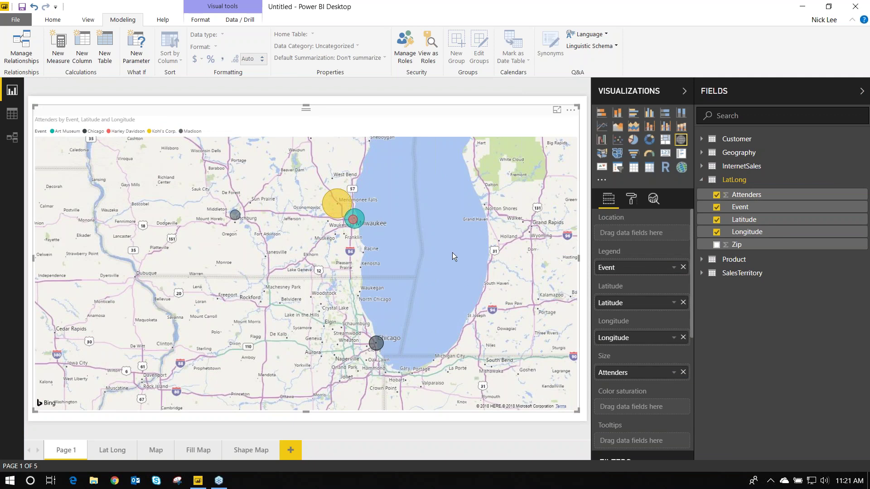
mouse_move(343, 204)
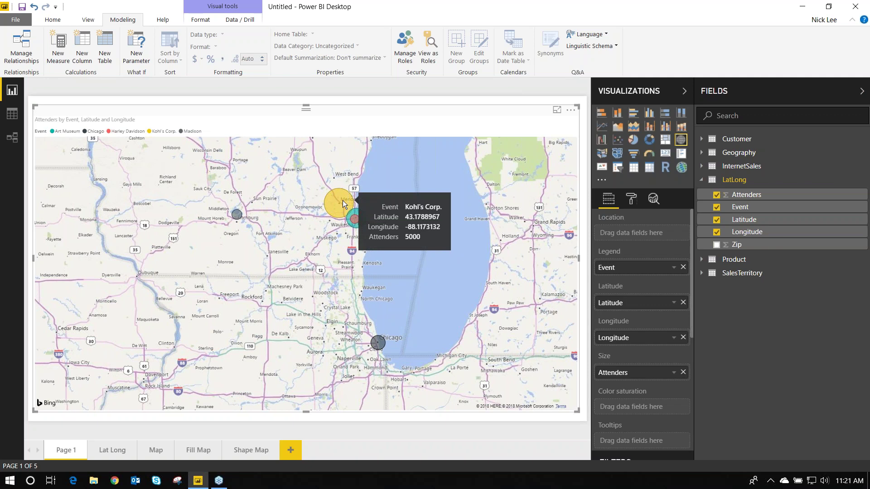
mouse_move(366, 221)
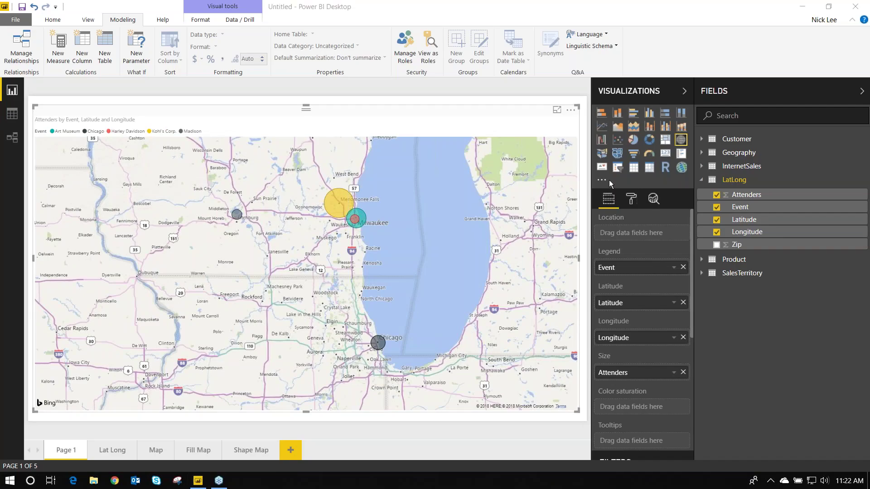
Set the map legend's text size to 14
click(263, 121)
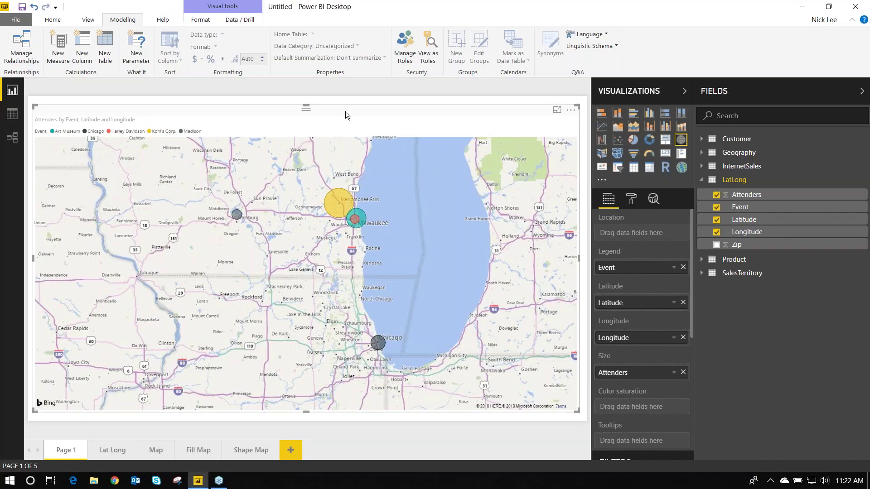
click(633, 201)
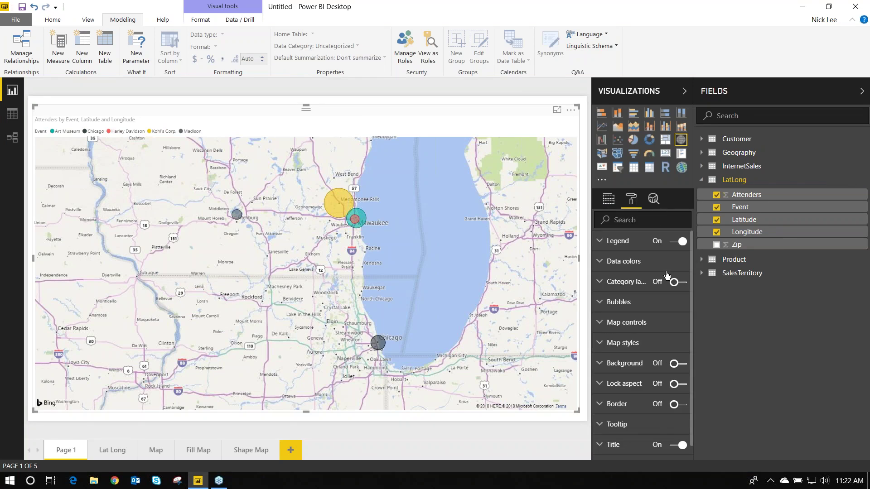
click(621, 241)
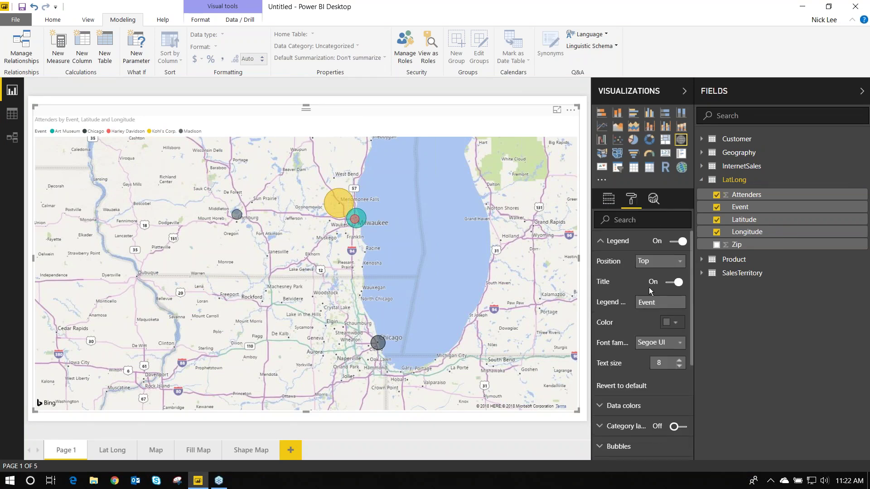
scroll(649, 323, down, 2)
click(681, 304)
click(680, 304)
click(680, 304)
click(680, 304)
click(680, 304)
click(680, 304)
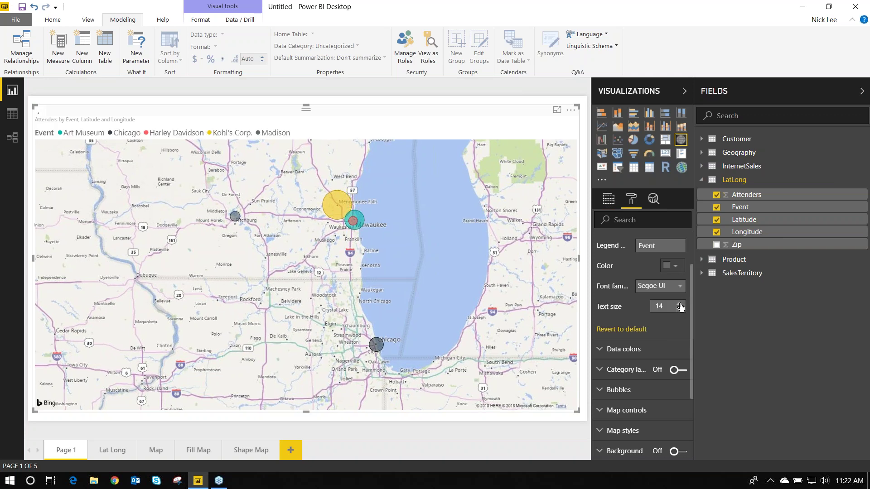
Return to the map's field assignments and delete the event map from Page 1
click(609, 199)
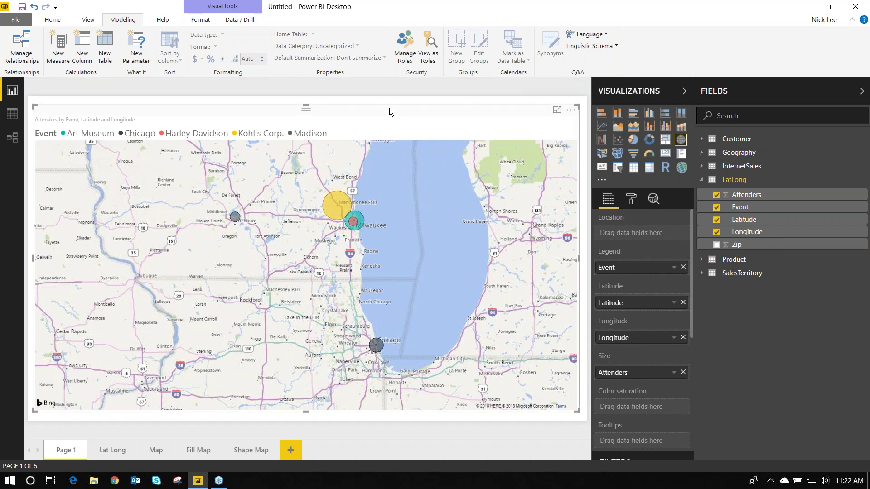
key(Delete)
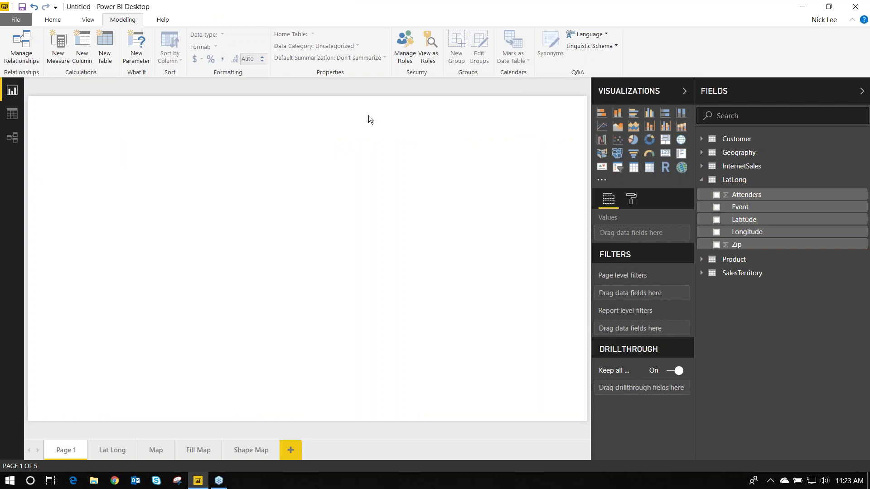
Examine how the Map page's visual assigns State and SalesAmount, and inspect bubbles in the southern United States
click(157, 451)
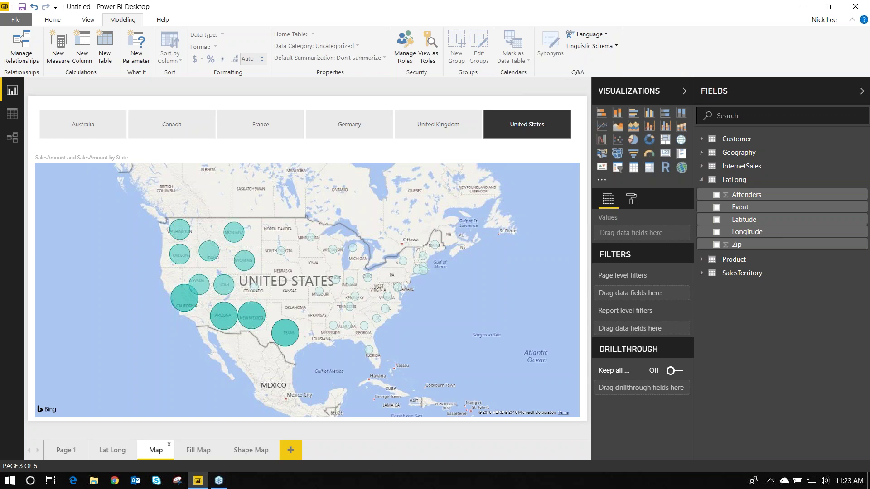
click(433, 145)
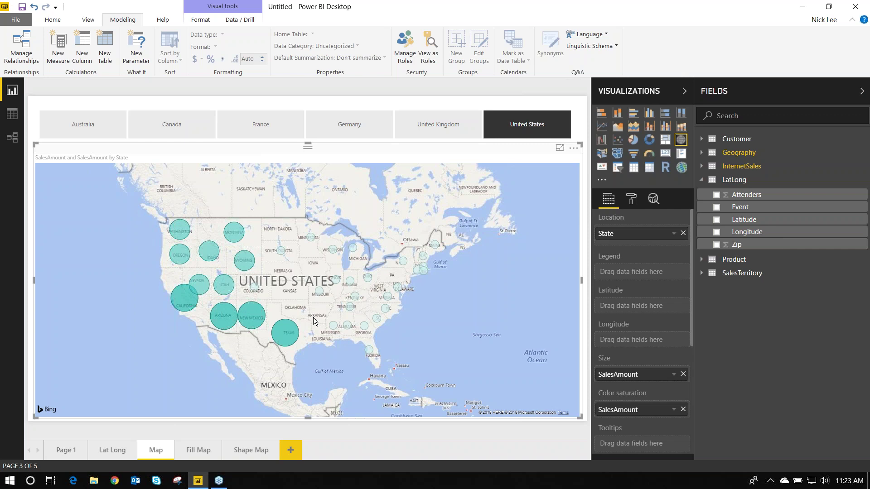
mouse_move(289, 343)
mouse_move(333, 327)
Add a new map visual to the empty Page 1 and stretch it to cover the entire page
click(70, 451)
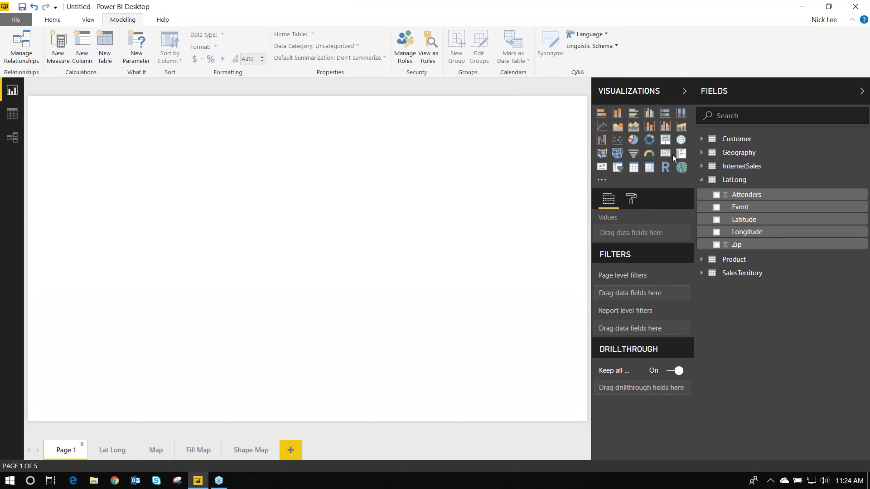
click(680, 145)
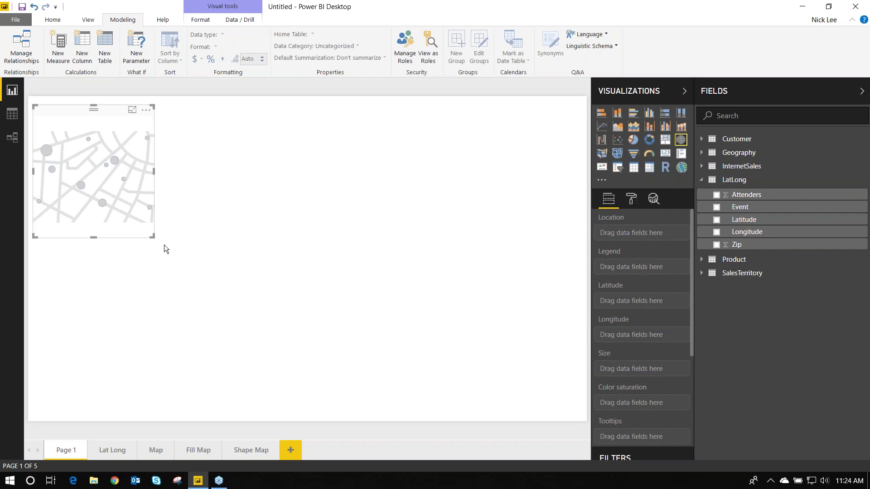
drag(154, 239, 582, 420)
drag(35, 106, 28, 99)
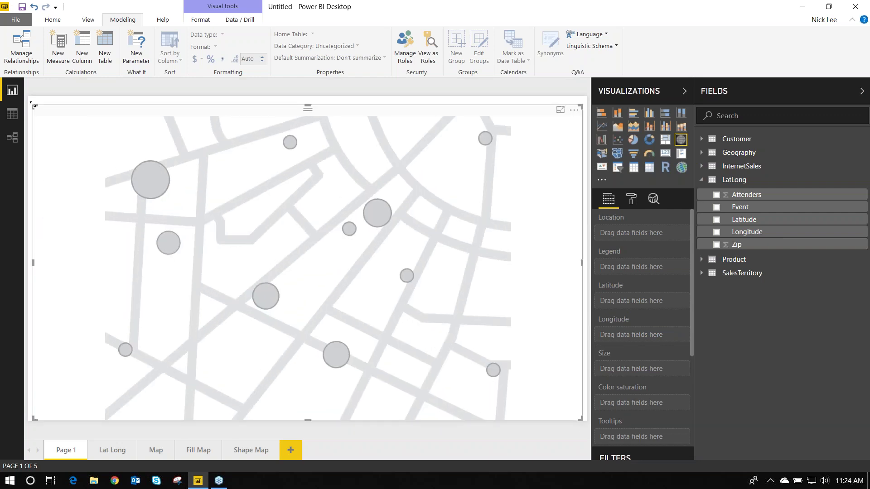
click(263, 218)
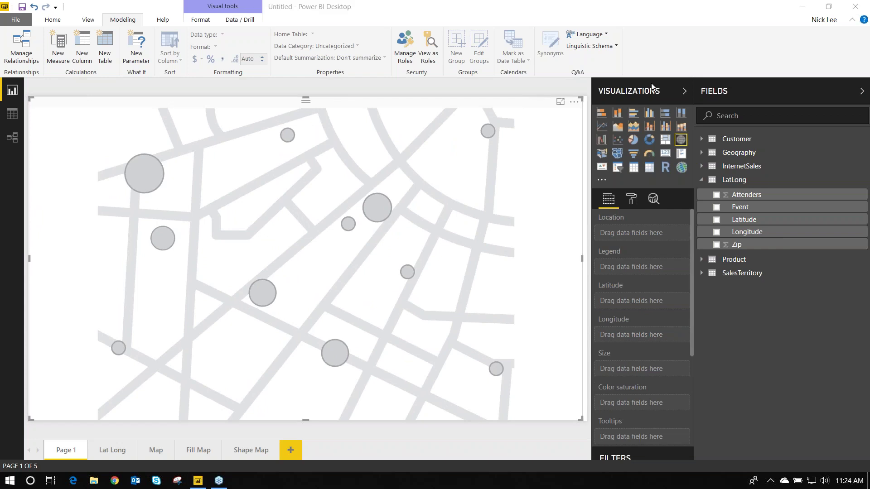
Collapse the LatLong fields and delete the "City, State" column from the Geography table
click(701, 180)
click(702, 153)
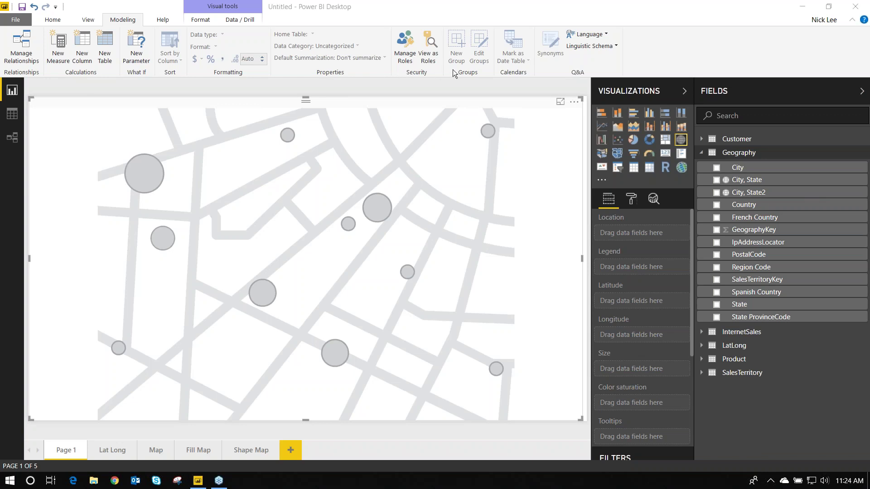
right_click(765, 180)
click(813, 273)
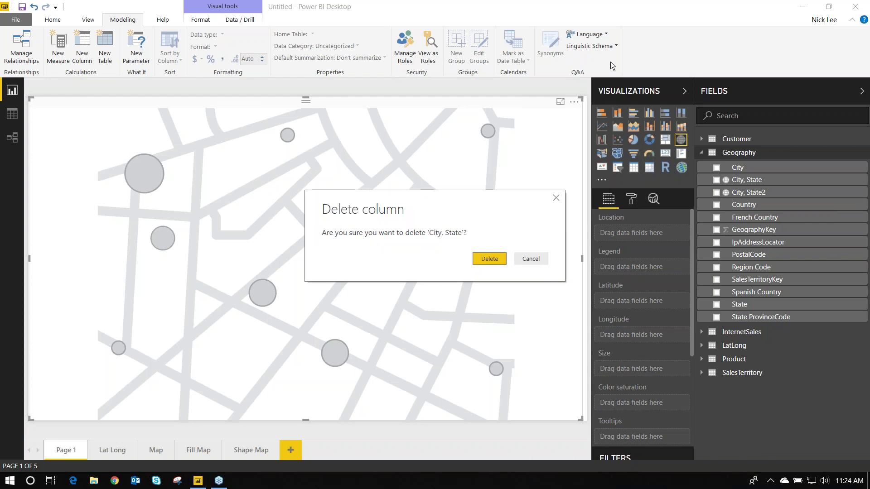
click(491, 260)
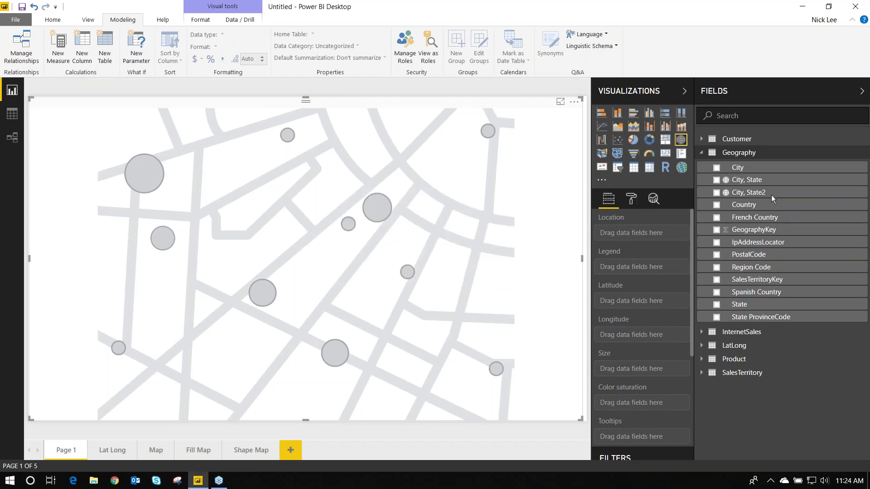
Delete the "City, State2" column from the Geography table
right_click(777, 178)
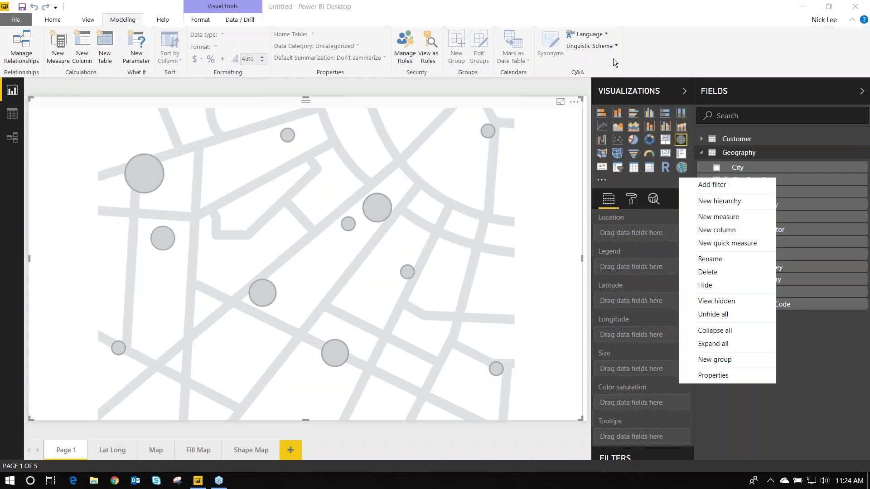
click(717, 272)
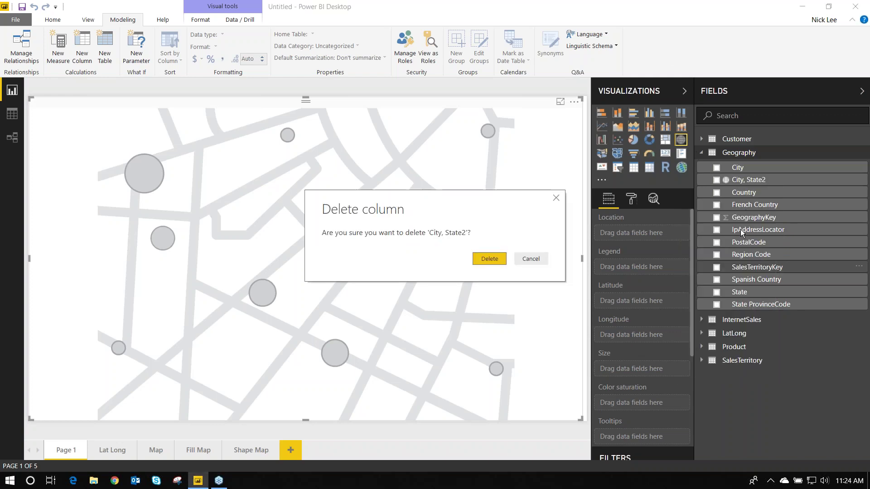
click(490, 259)
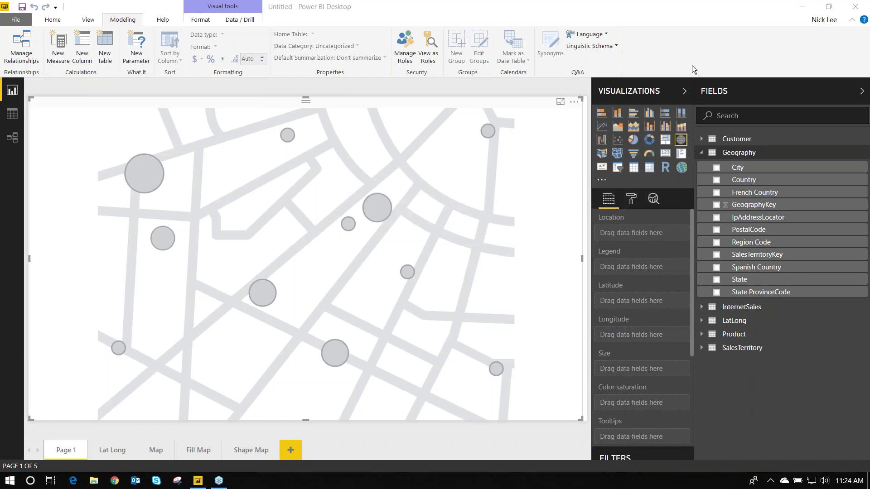
Plot State from the Geography table on the map and size the bubbles by SalesAmount from InternetSales
click(716, 280)
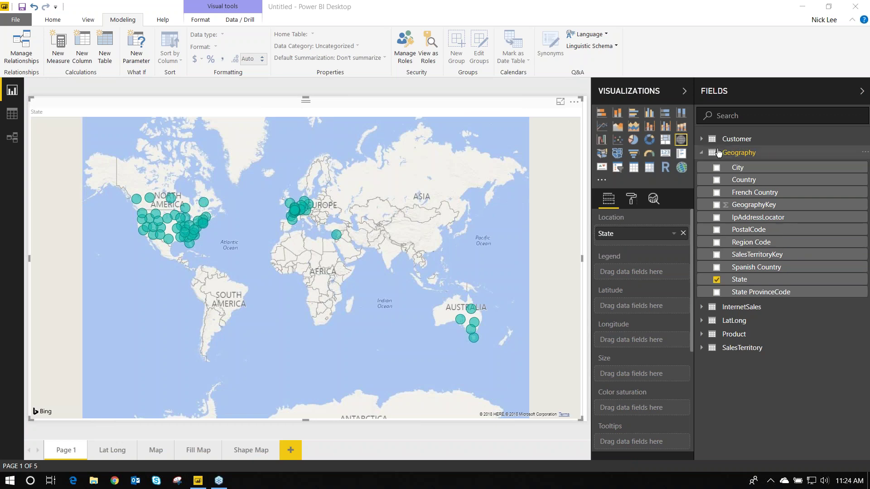
click(702, 154)
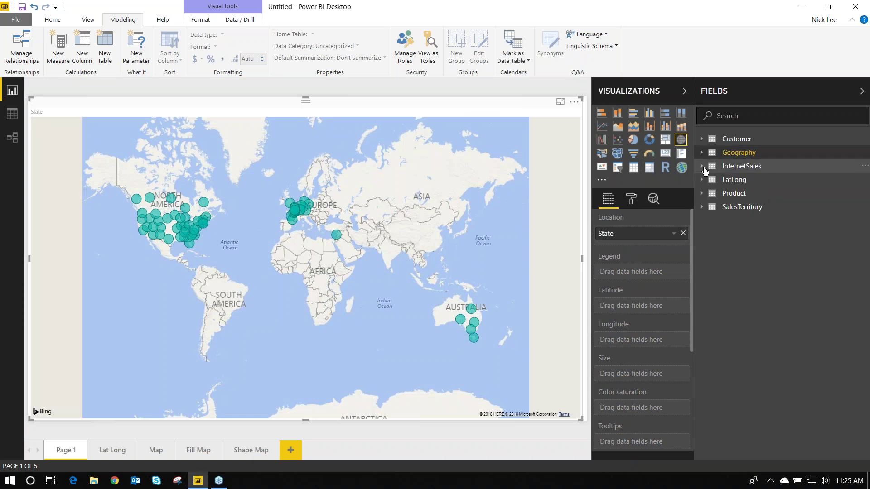
click(702, 167)
scroll(732, 240, down, 3)
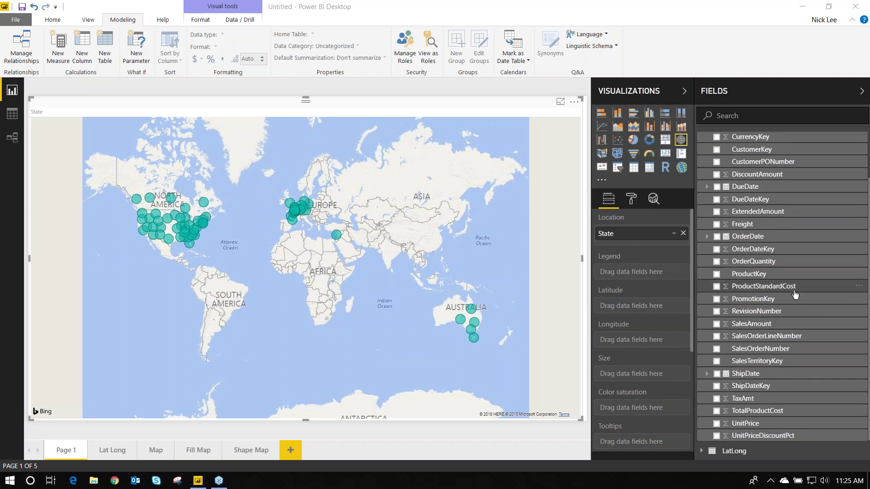
drag(773, 324, 652, 374)
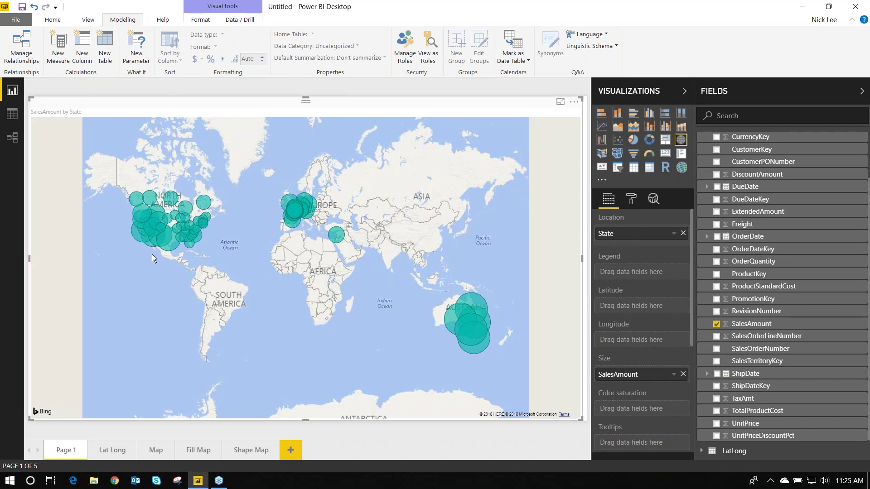
Examine the state sales bubbles over North America and across the world, and collapse the InternetSales fields
scroll(151, 254, up, 2)
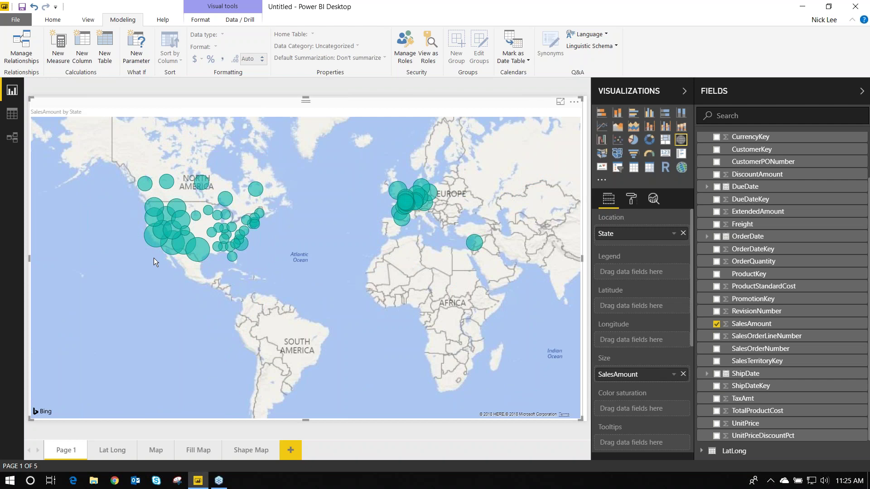
scroll(153, 257, up, 2)
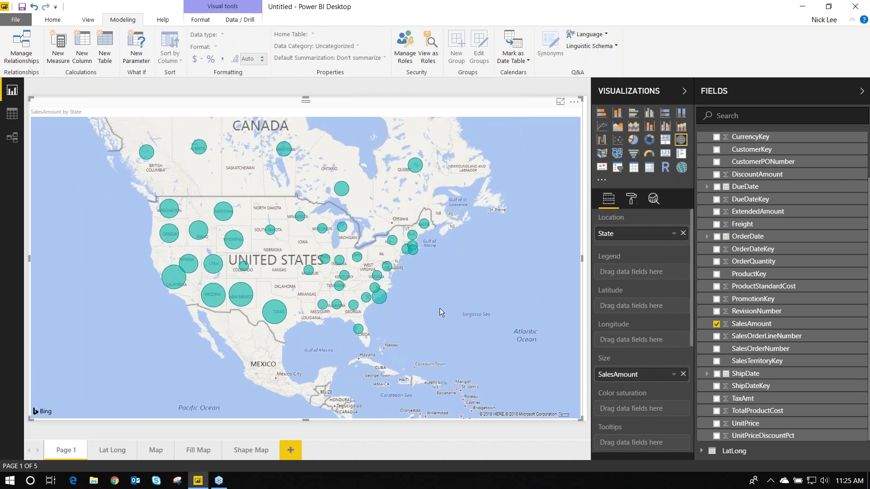
scroll(440, 308, down, 4)
drag(439, 325, 425, 304)
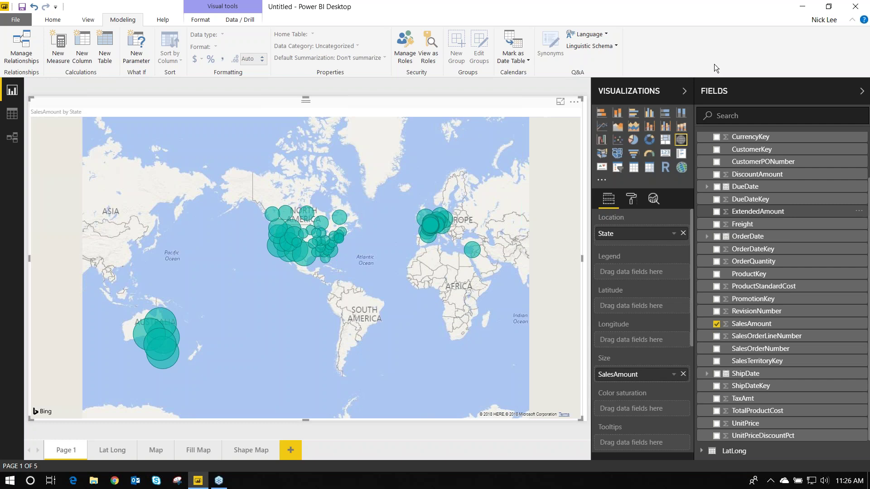
click(672, 44)
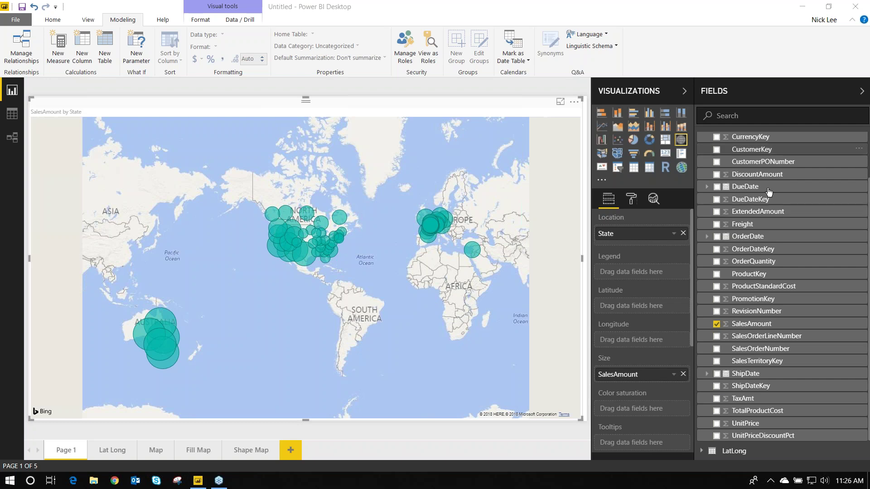
scroll(704, 162, up, 3)
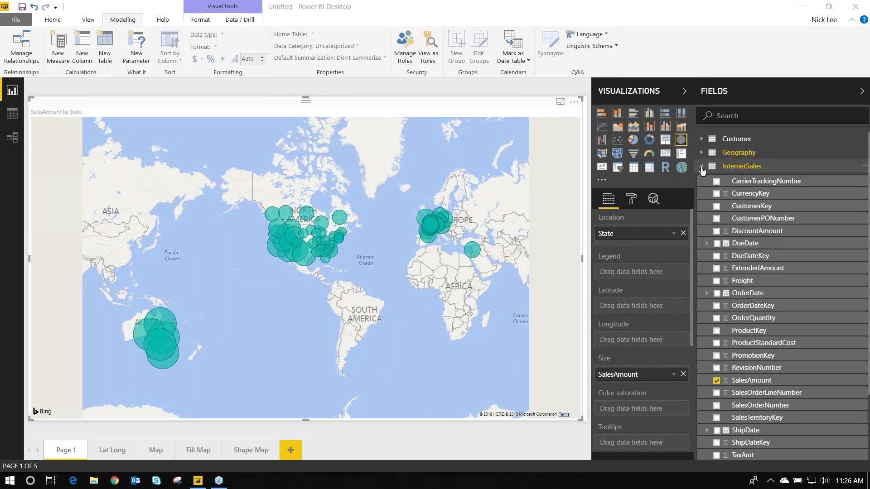
click(702, 168)
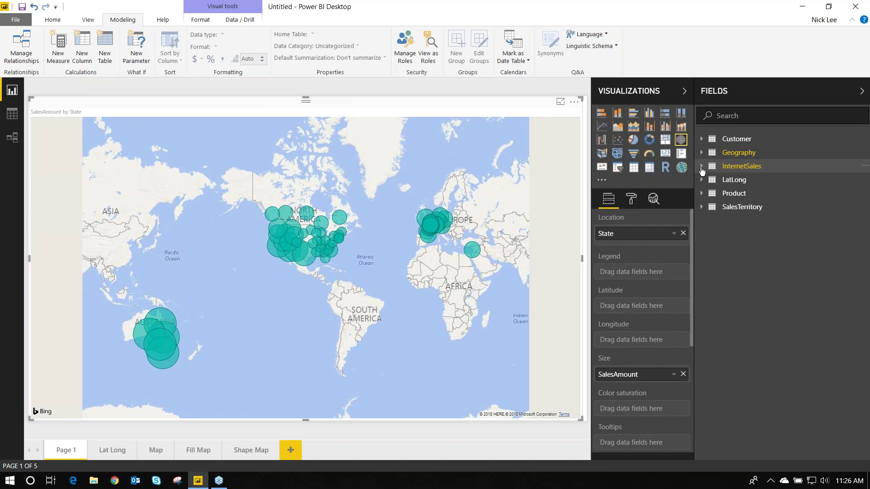
click(702, 171)
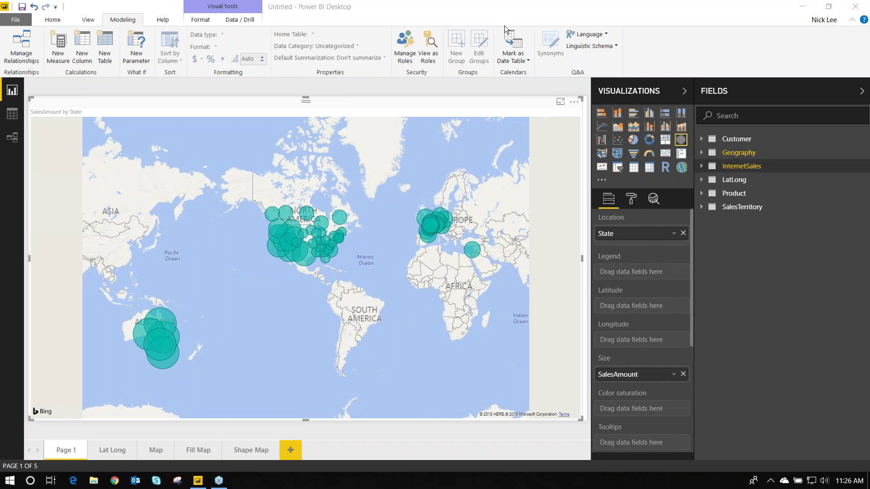
Build a geographic hierarchy in the Geography table with the levels ordered Country, State, City
click(739, 153)
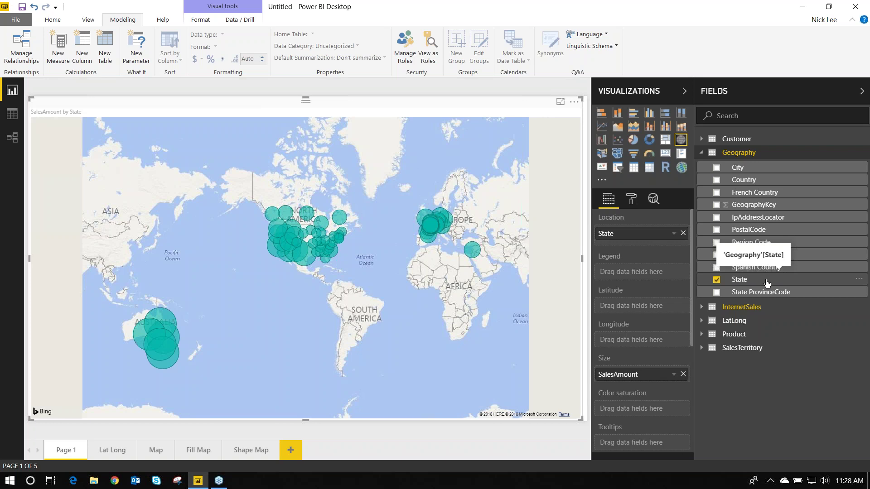
drag(767, 284, 775, 183)
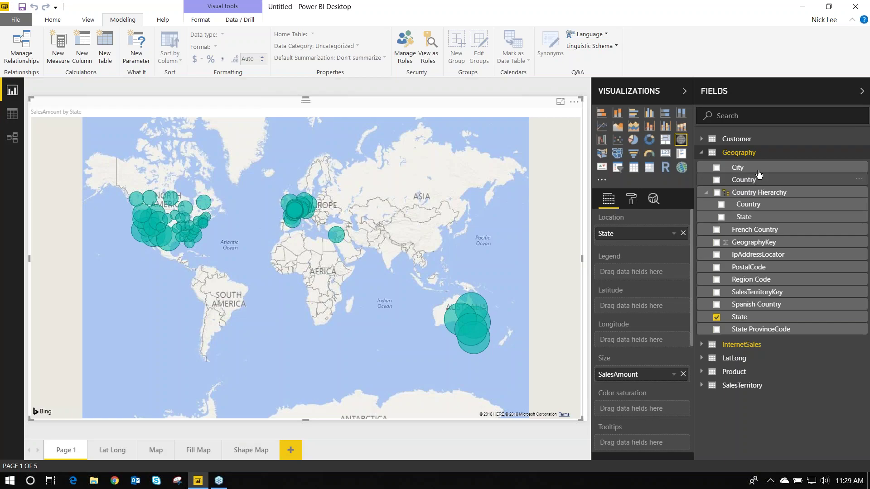
drag(654, 141, 717, 166)
drag(793, 180, 752, 233)
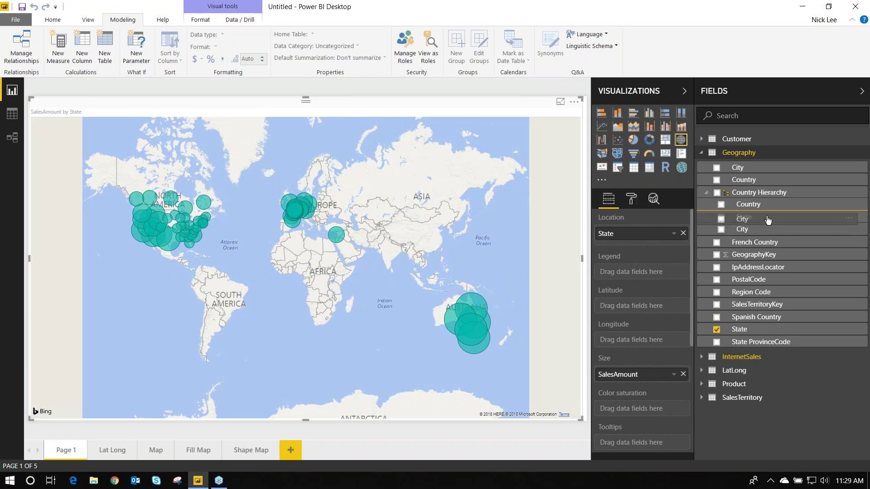
drag(766, 229, 764, 219)
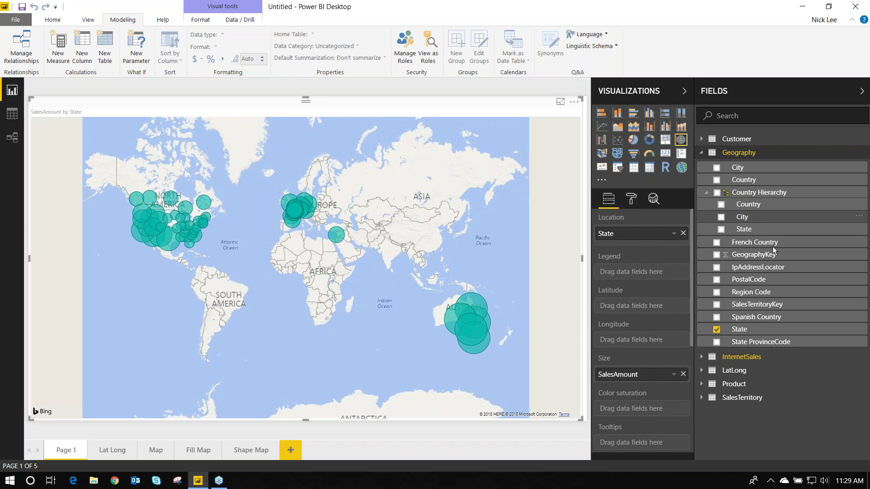
drag(768, 227, 747, 218)
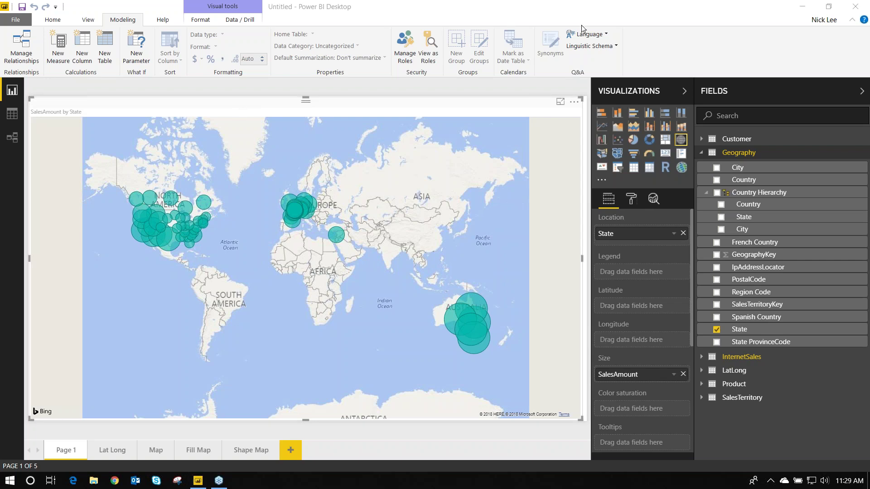
Replace State with the standalone City field as the map's location
click(683, 233)
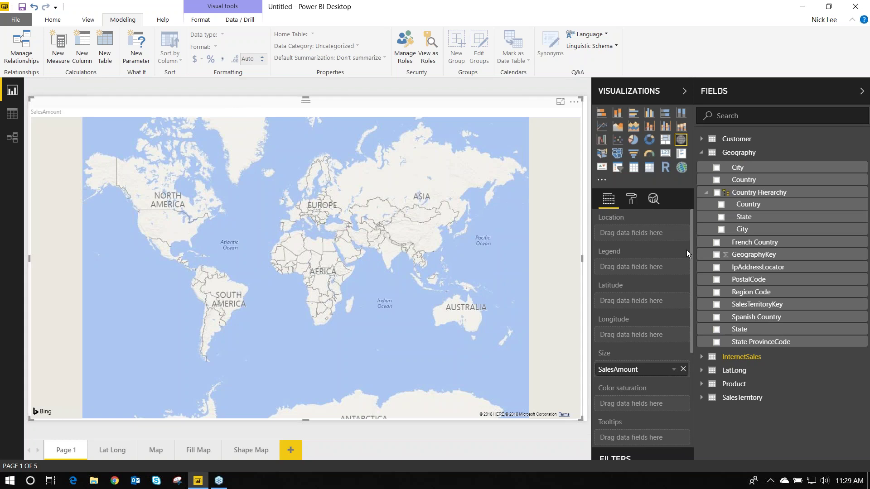
click(721, 229)
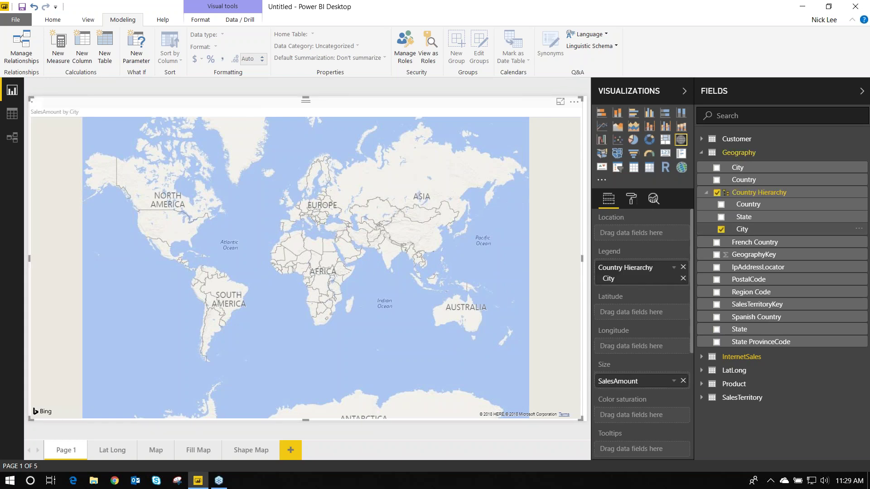
click(684, 268)
drag(737, 168, 658, 232)
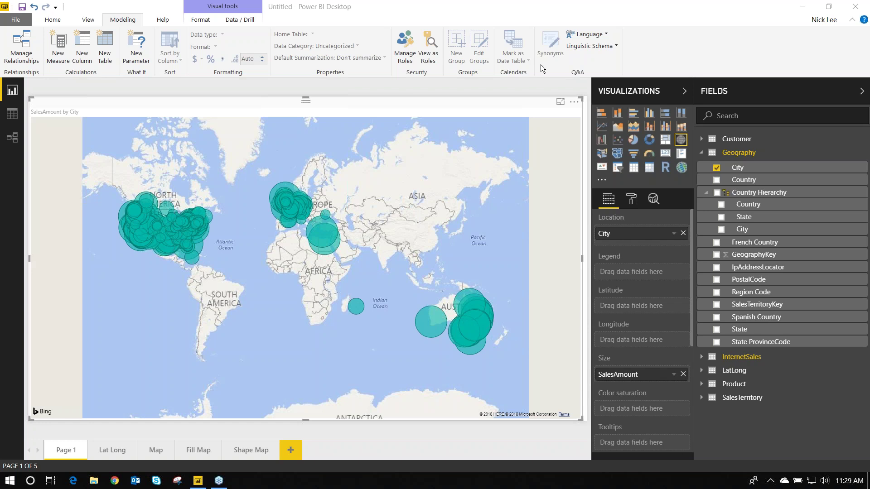
Replace the map's location field with the full Country Hierarchy and inspect the country bubbles
click(683, 233)
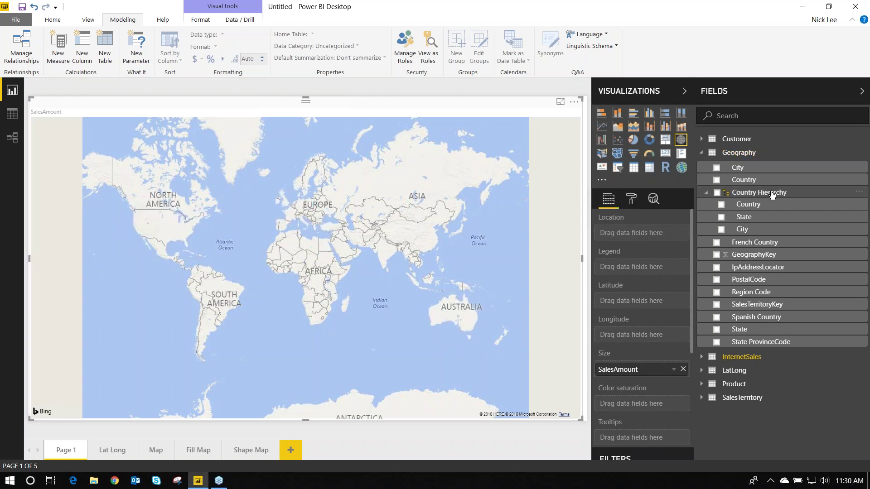
drag(771, 195, 644, 237)
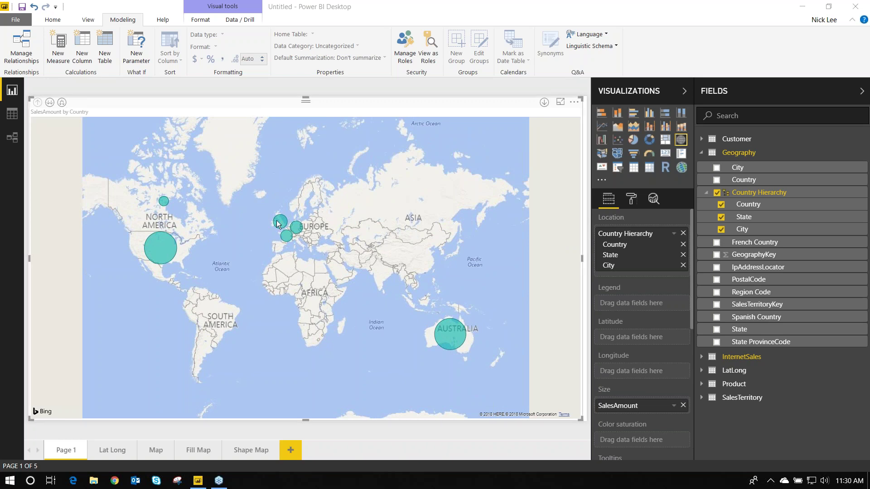
mouse_move(302, 241)
mouse_move(454, 333)
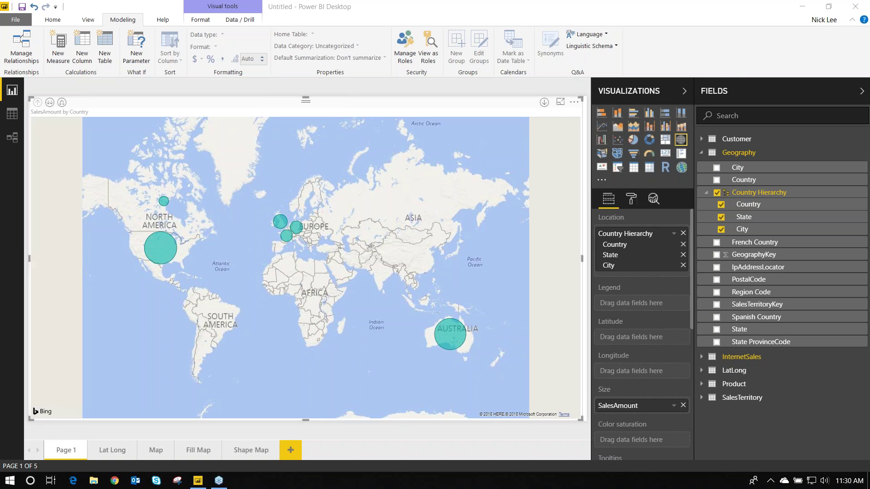
Compare the map at the State level with the expanded Country and State view, drilling back up to Country after each
click(49, 103)
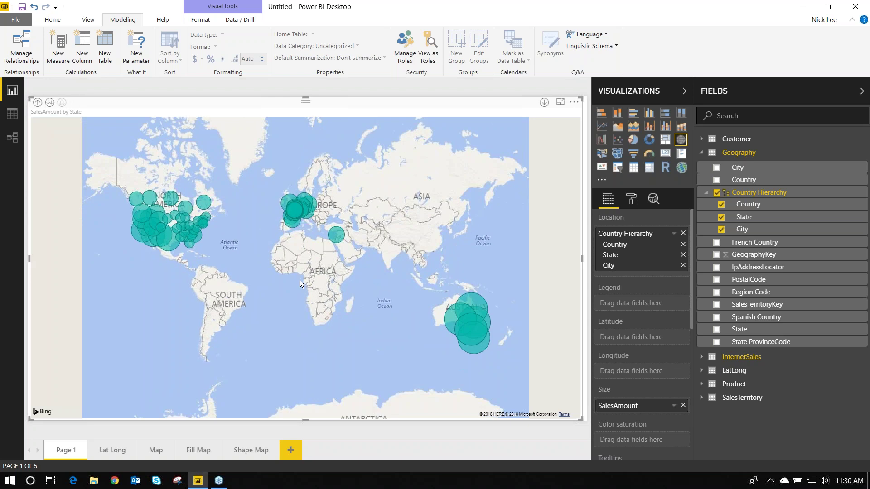
mouse_move(168, 247)
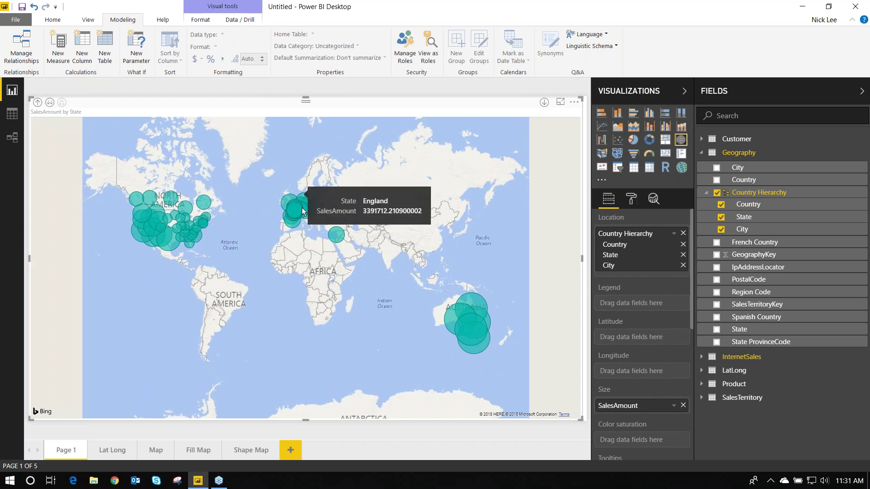
mouse_move(292, 221)
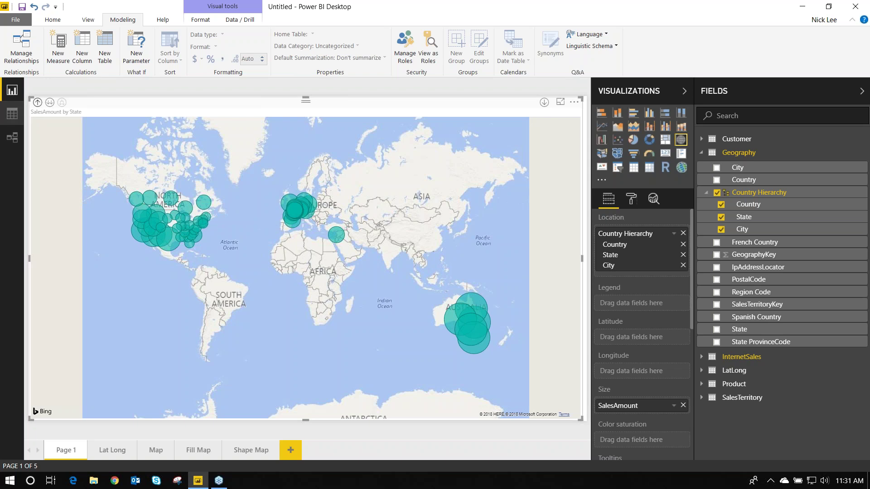
click(38, 104)
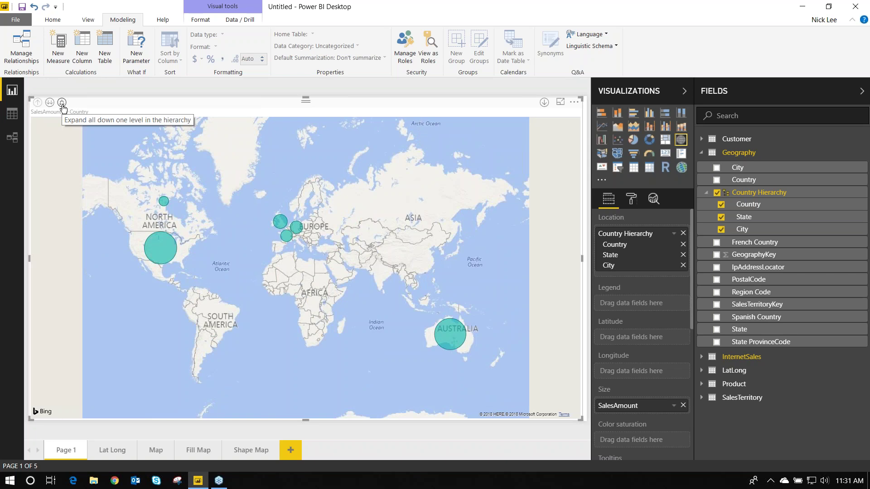
click(62, 104)
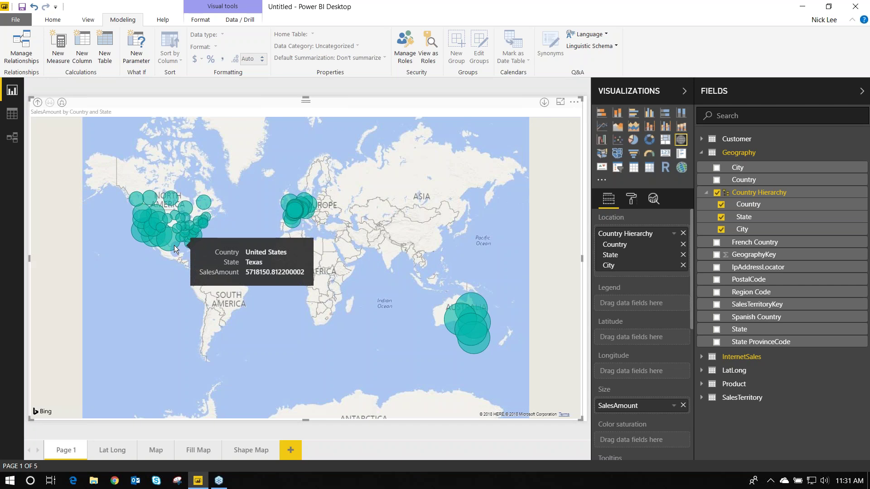
click(37, 102)
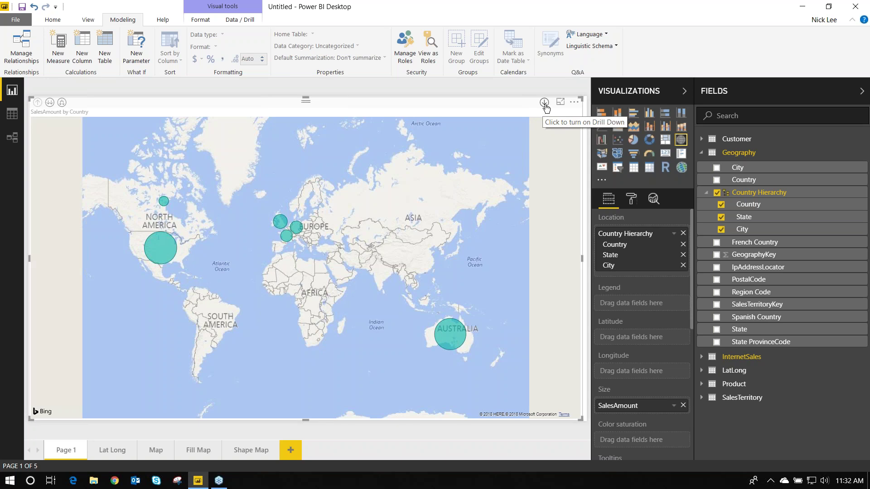
Turn on drill-down mode and drill into Australia to view its state bubbles
click(545, 105)
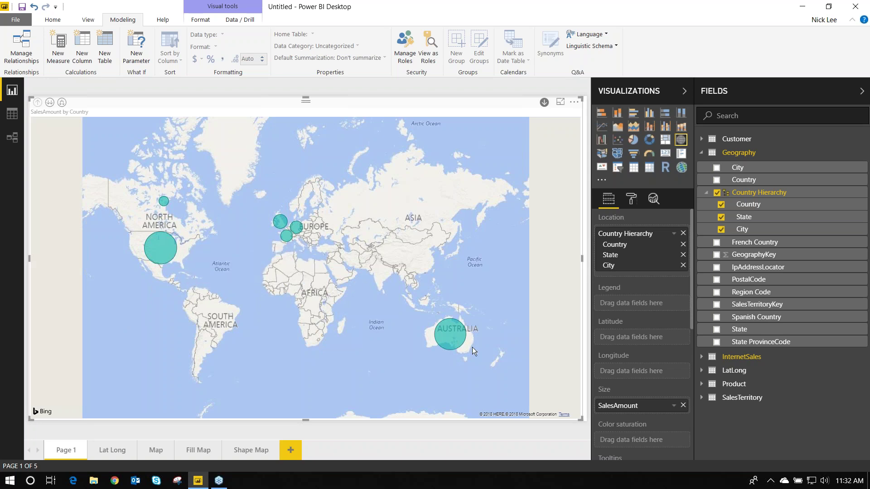
click(448, 336)
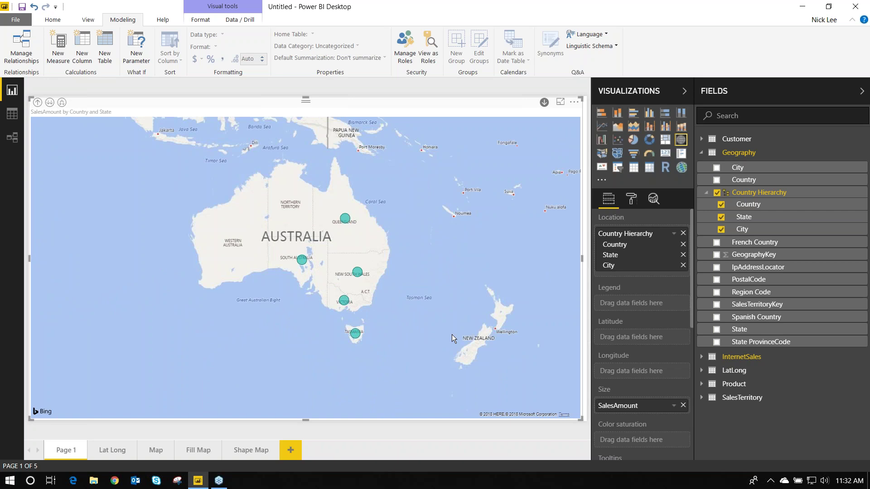
scroll(381, 265, down, 5)
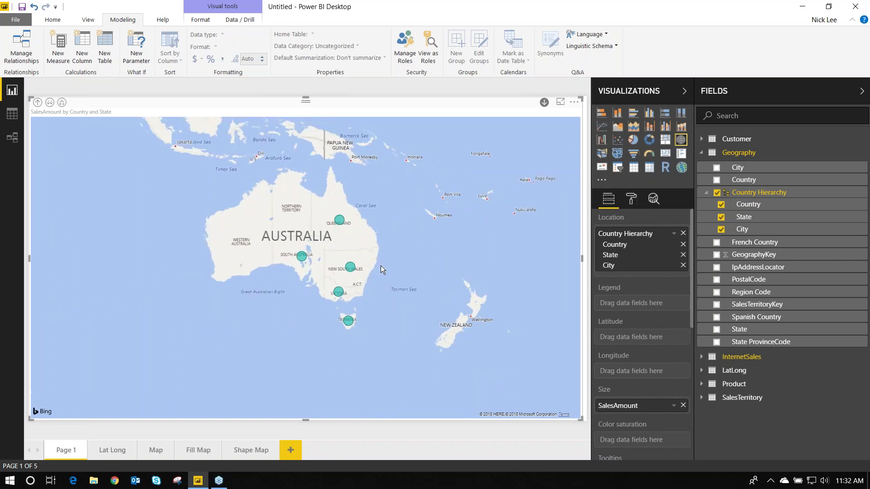
drag(228, 282, 407, 358)
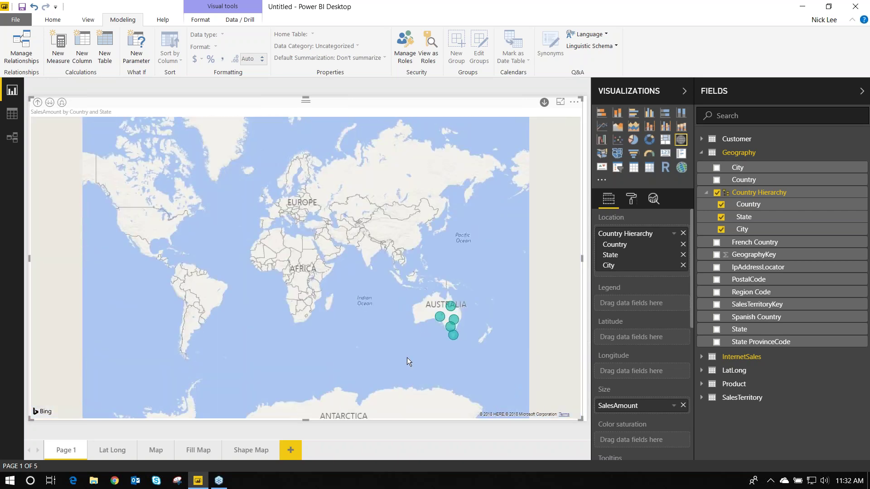
Drill the map back up to Country, then drill into the United States and inspect Texas's sales details
click(38, 103)
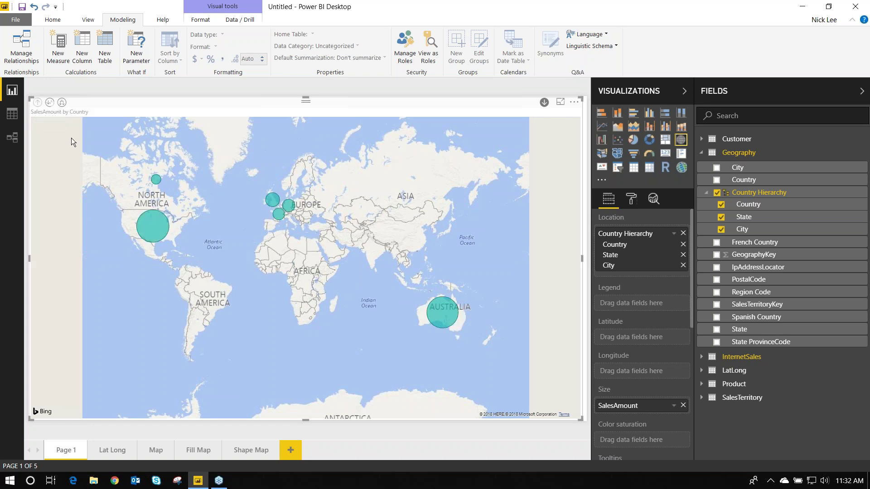
click(231, 239)
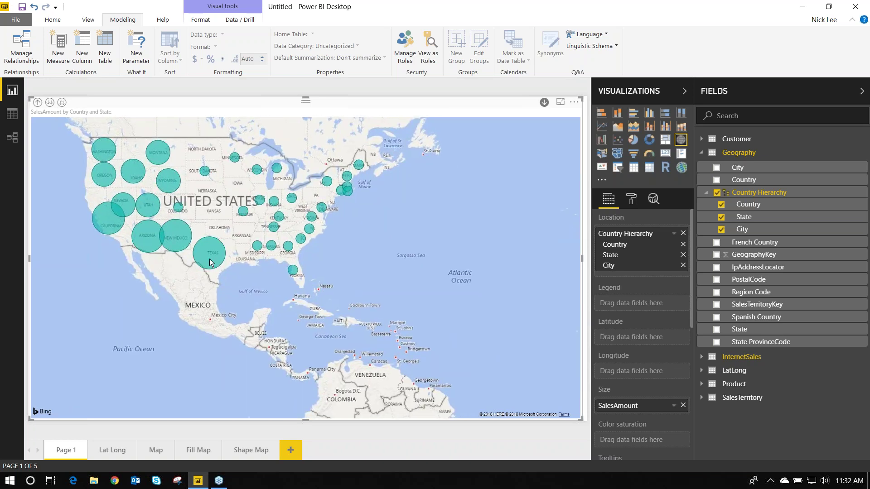
mouse_move(209, 261)
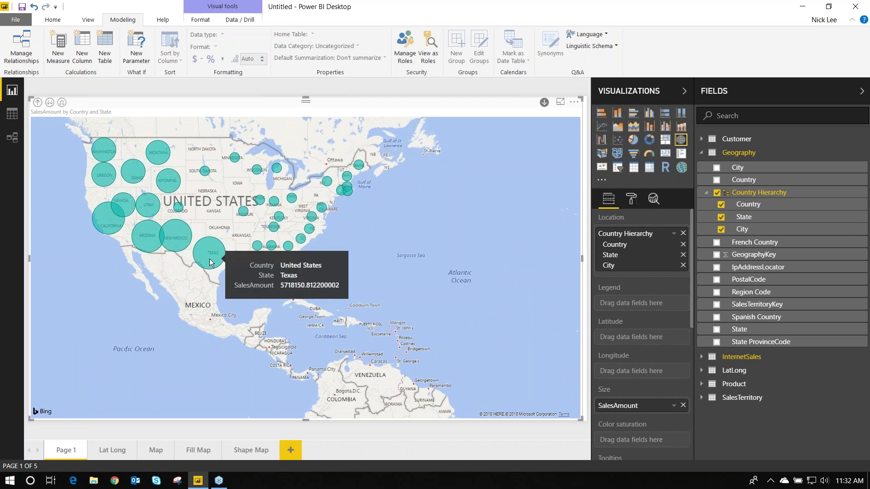
View the city bubbles for California and Wyoming, drilling back up to the state level after each
mouse_move(162, 155)
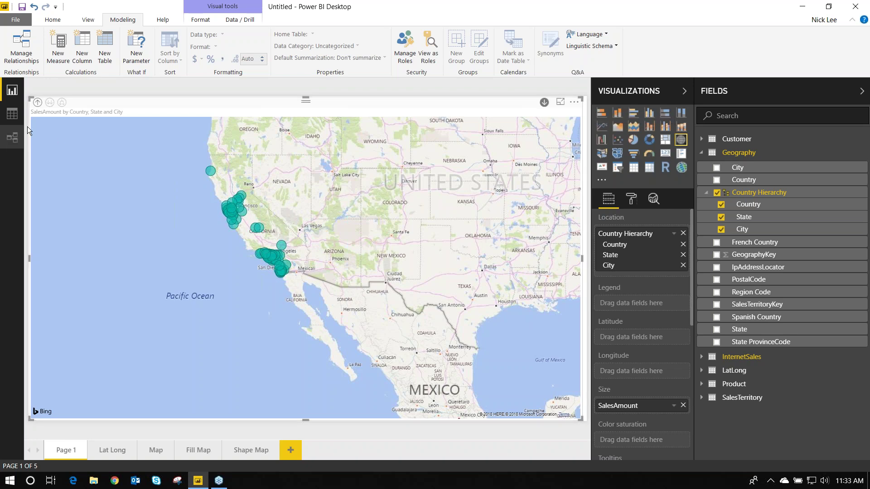
click(38, 103)
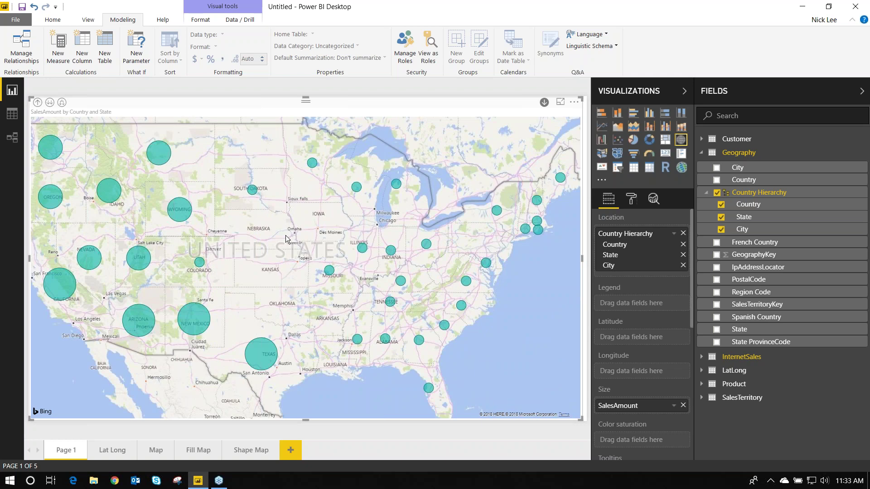
click(185, 175)
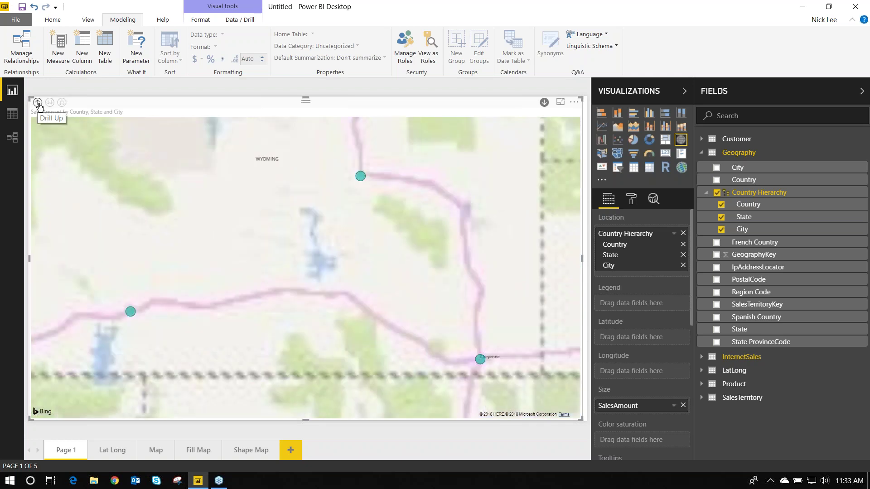
click(38, 104)
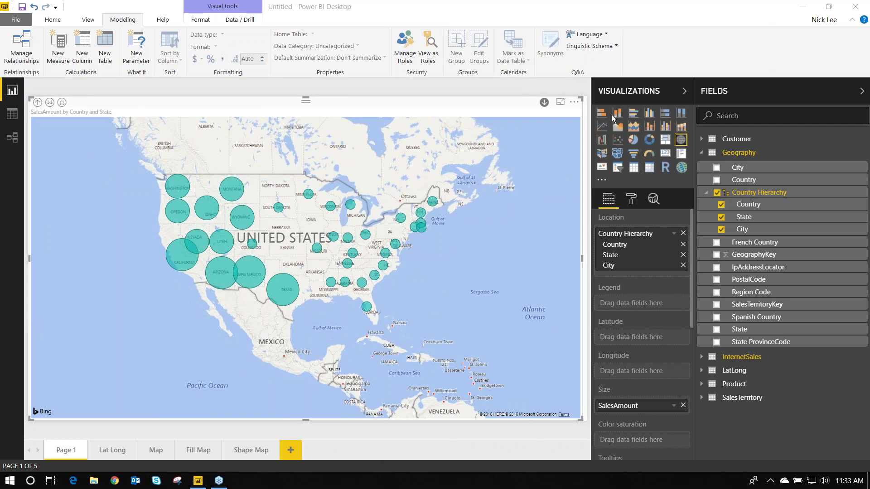
Remove Country Hierarchy from the map's location and delete that hierarchy from the Geography table
click(682, 234)
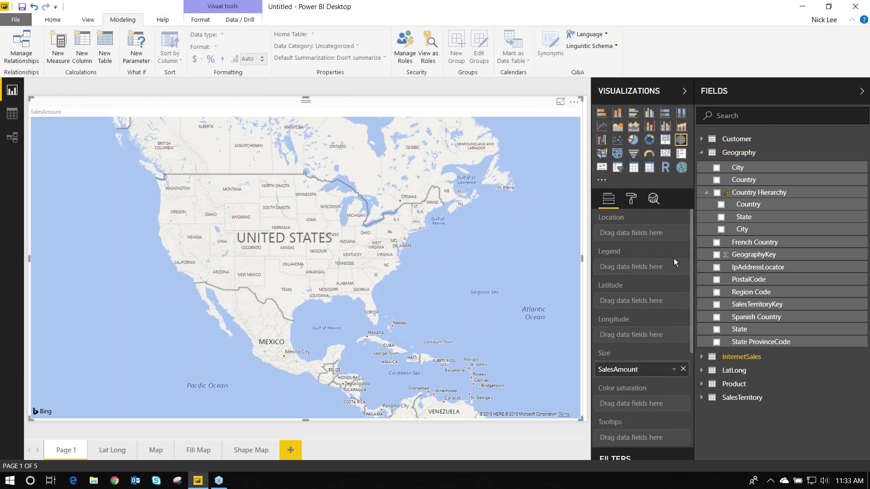
right_click(774, 193)
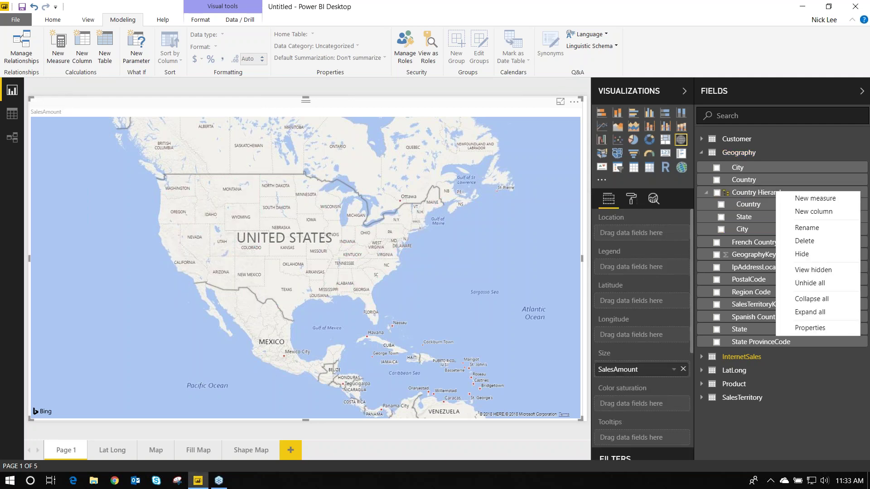
click(752, 192)
right_click(751, 193)
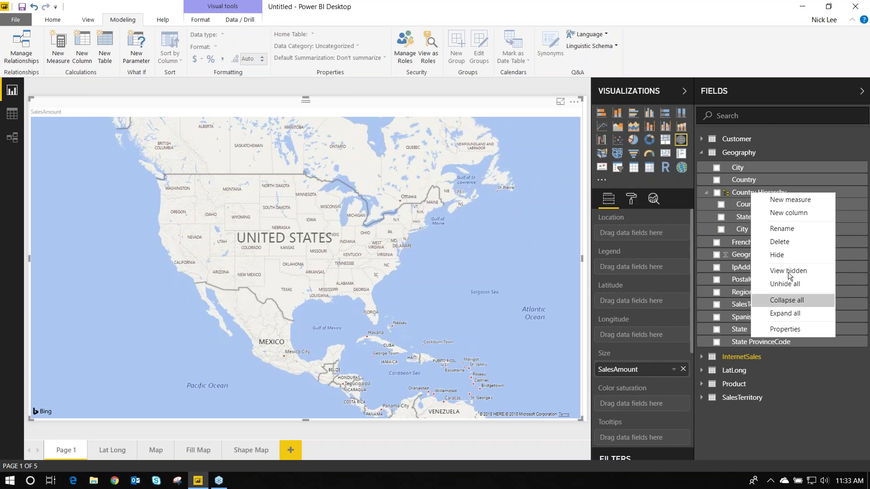
click(796, 244)
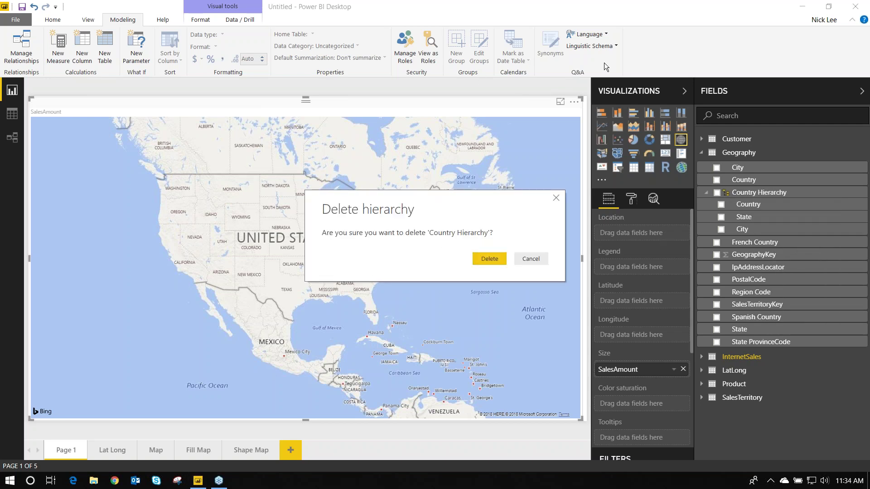
click(490, 259)
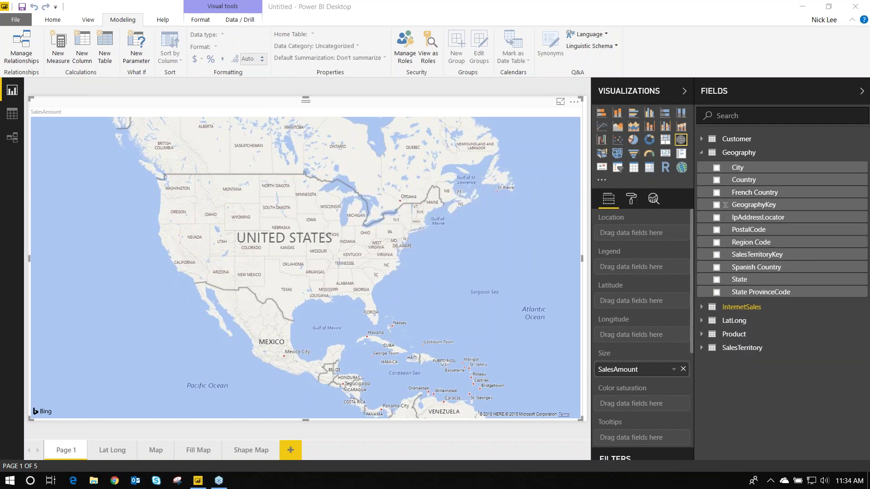
Add the separate Country, State and City fields, in that order, as the map's location levels
mouse_move(763, 181)
mouse_down()
mouse_move(709, 190)
mouse_move(659, 235)
mouse_up()
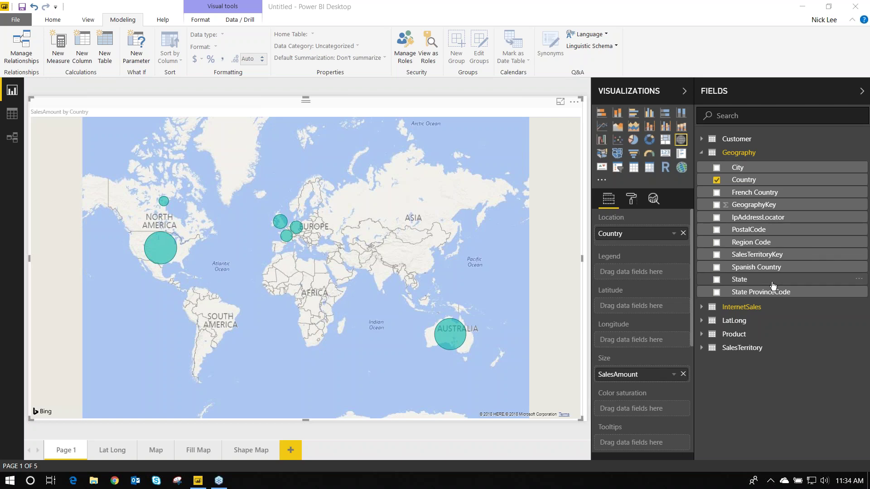
drag(771, 286, 635, 247)
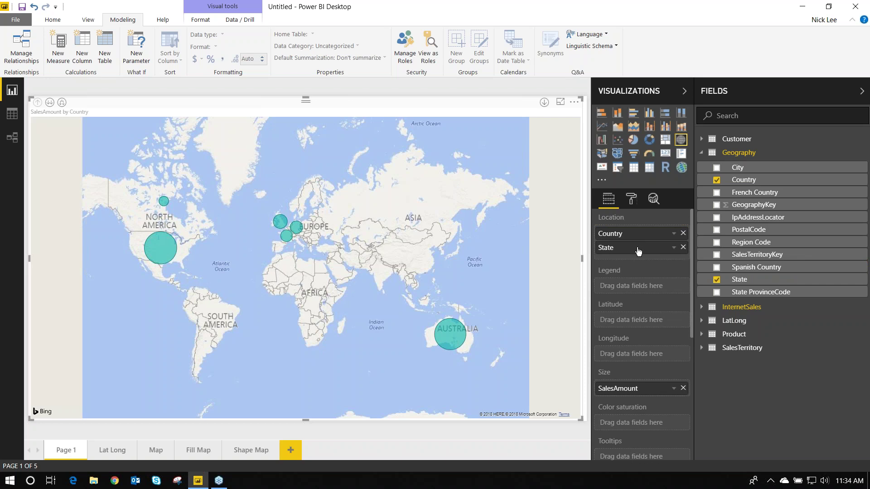
drag(738, 167, 651, 260)
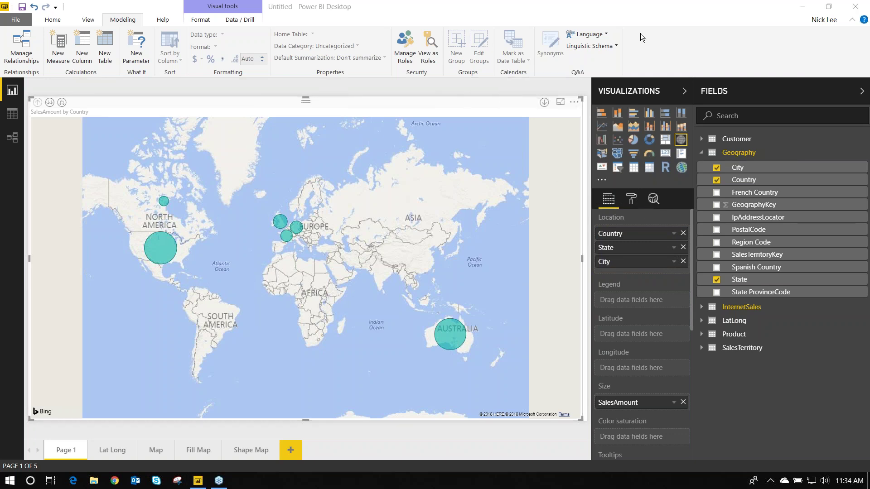
Turn on drill-down mode, drill through the United States to California's cities, and return to the state level
click(148, 103)
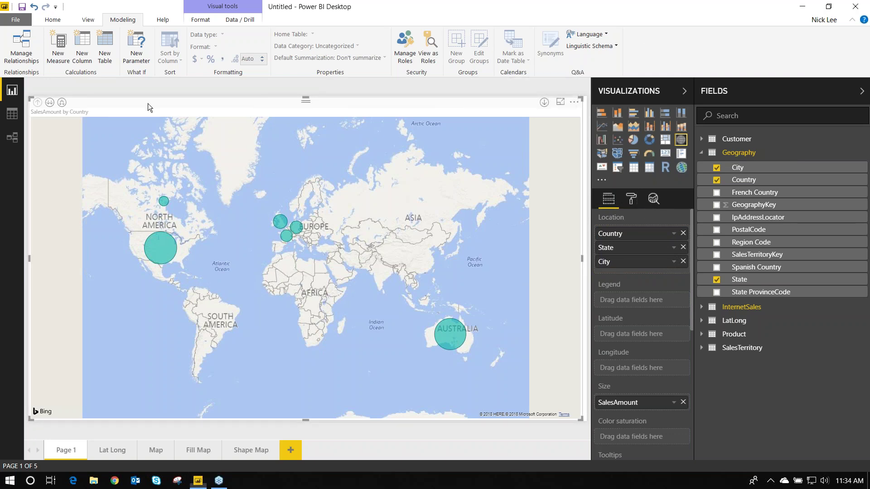
click(544, 103)
click(164, 257)
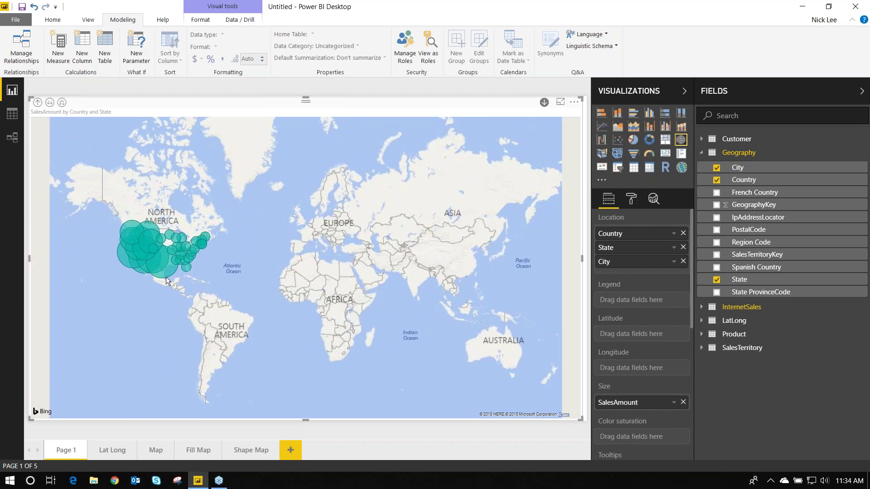
click(62, 283)
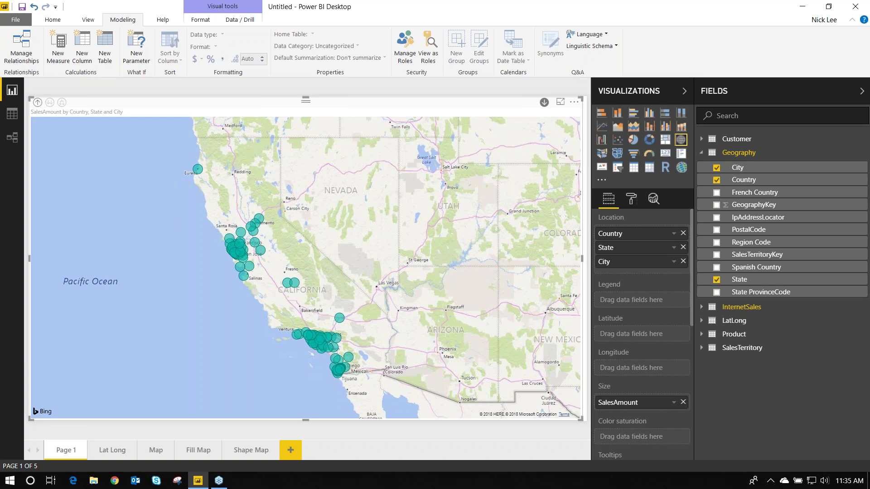
click(38, 102)
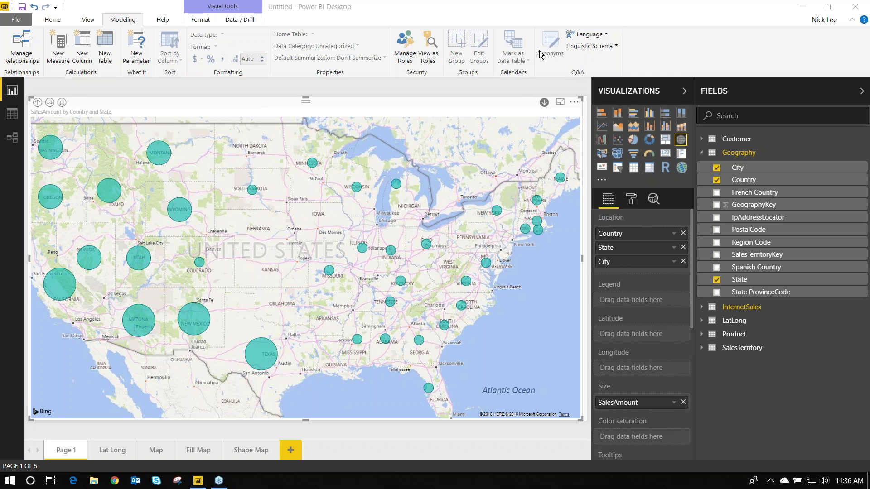
Find the Product table's Color field, use it as the map's legend, and inspect Utah's Black slice
click(702, 152)
click(758, 115)
text(color)
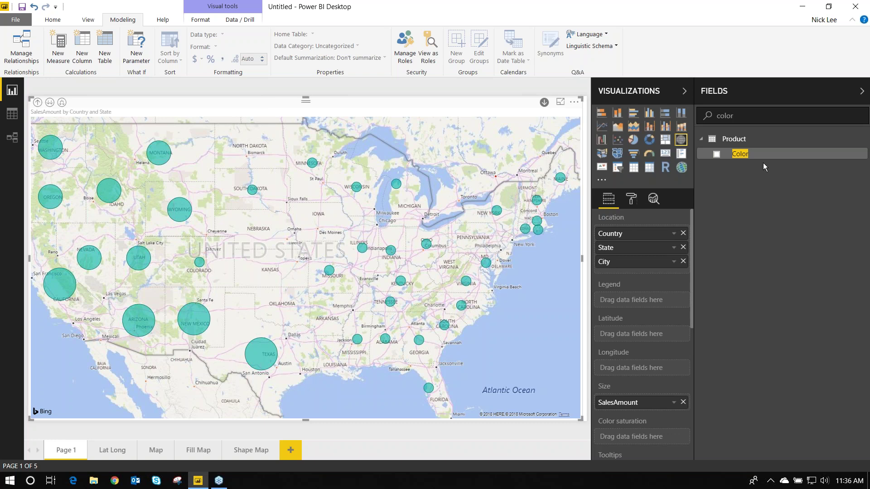
drag(763, 154, 643, 299)
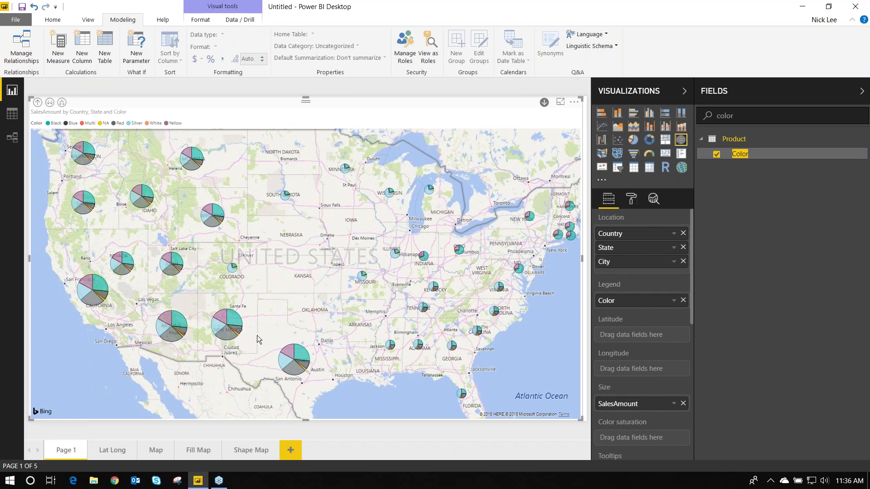
scroll(263, 327, up, 1)
scroll(243, 297, up, 3)
drag(243, 296, 320, 294)
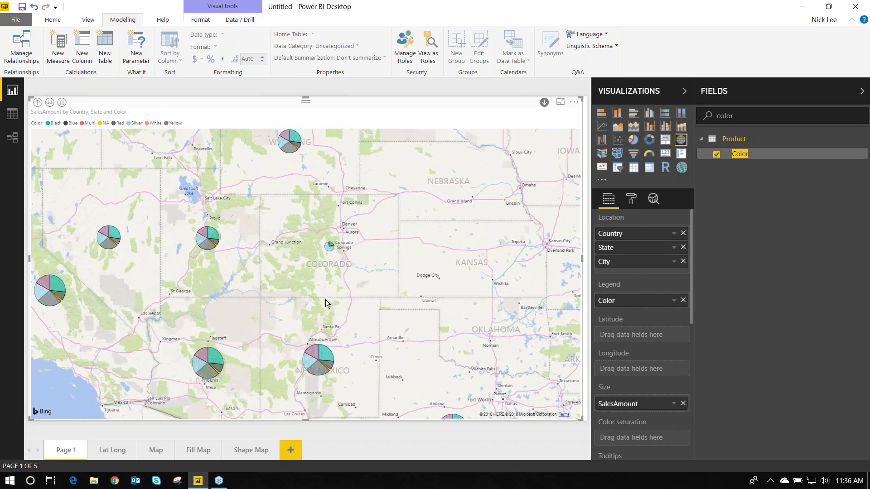
mouse_move(210, 246)
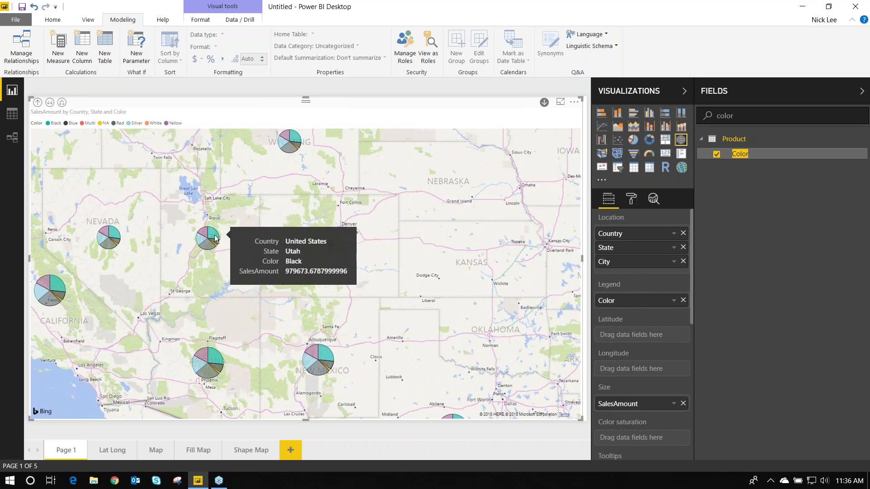
Set the map's data colors to black for Black and light blue for Blue
click(631, 198)
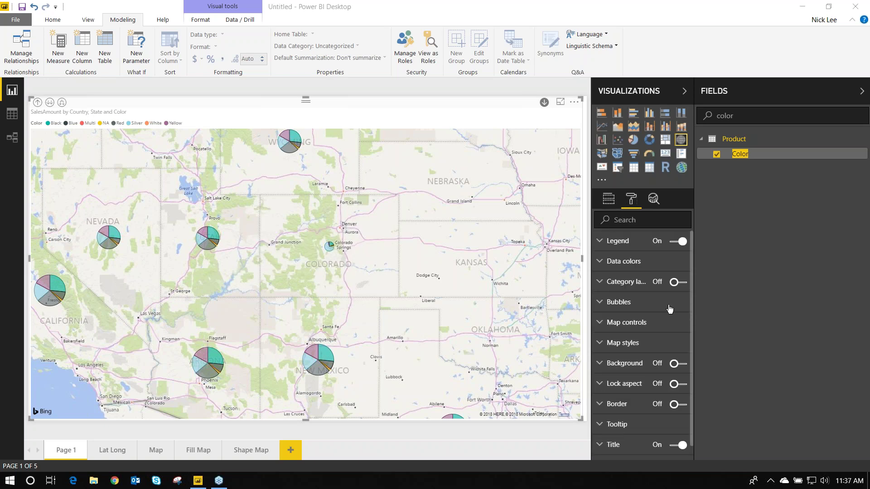
scroll(664, 319, down, 1)
scroll(648, 290, up, 1)
click(631, 262)
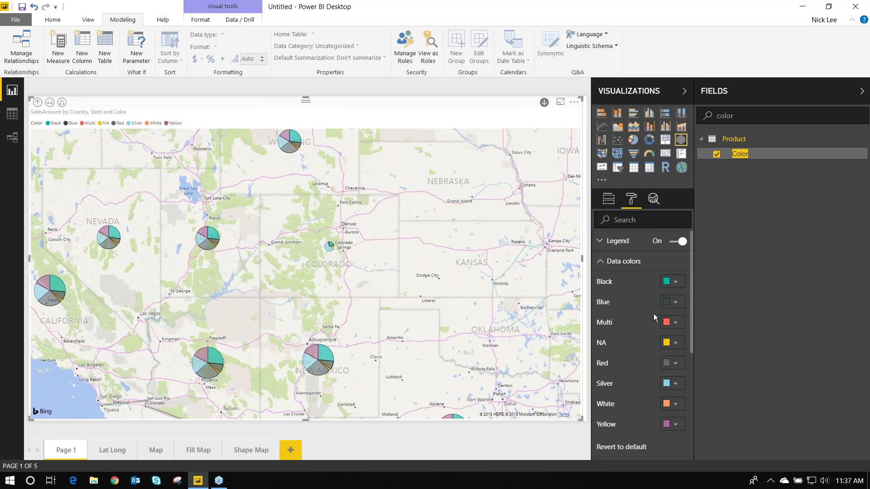
click(667, 286)
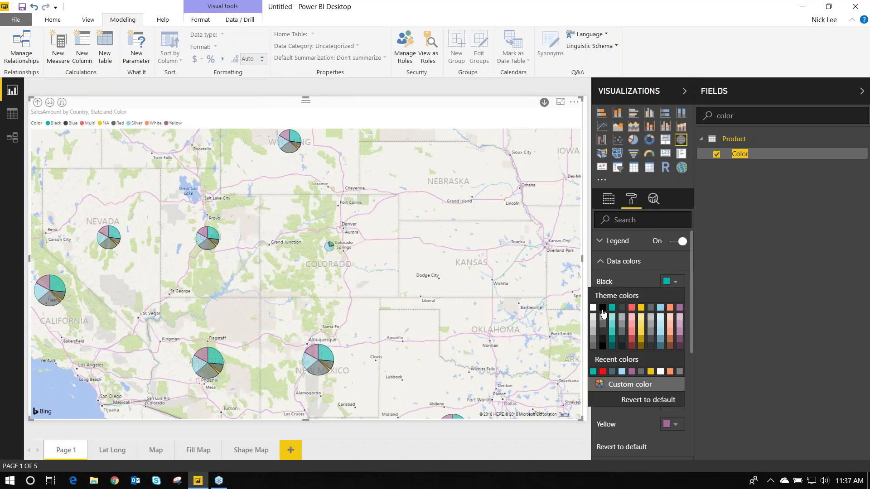
click(605, 315)
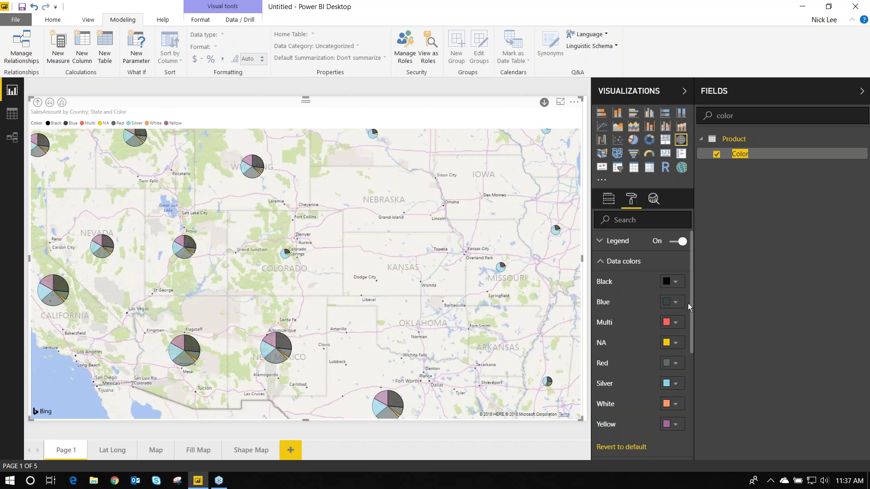
click(673, 302)
click(659, 329)
Set the map's data colors to dark gray for Multi, white for NA and theme red for Red
click(674, 322)
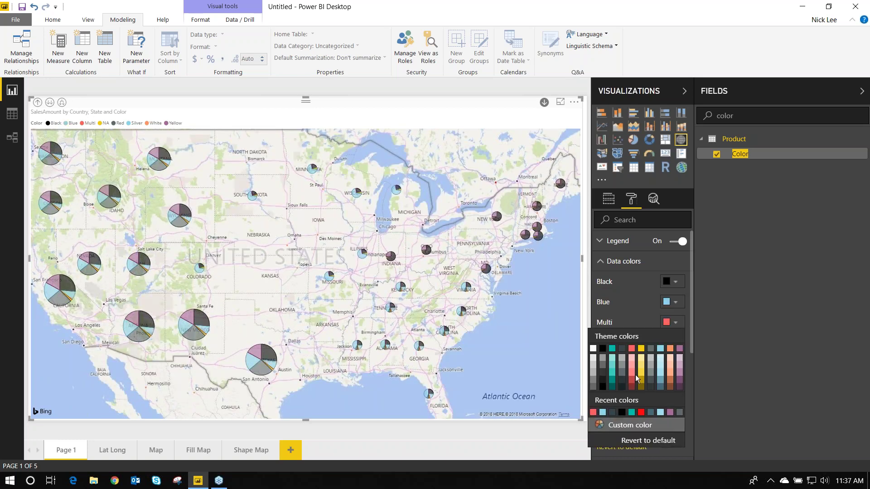
click(603, 376)
click(674, 343)
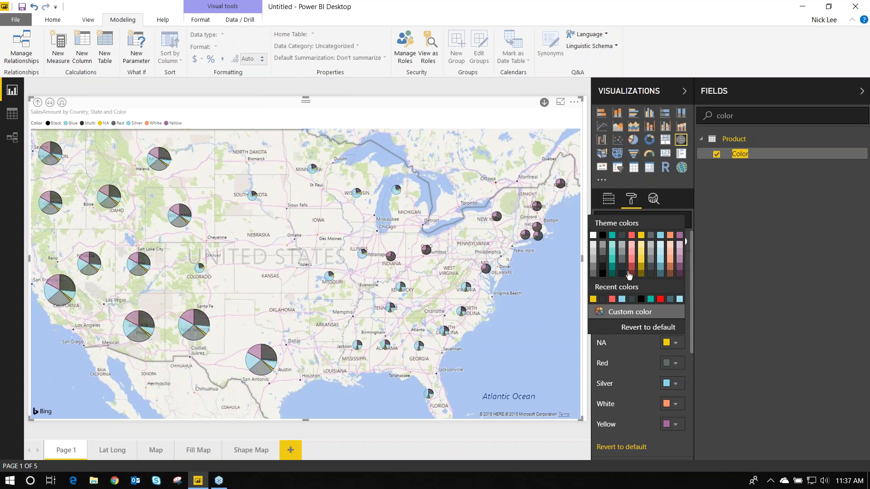
click(594, 235)
click(673, 363)
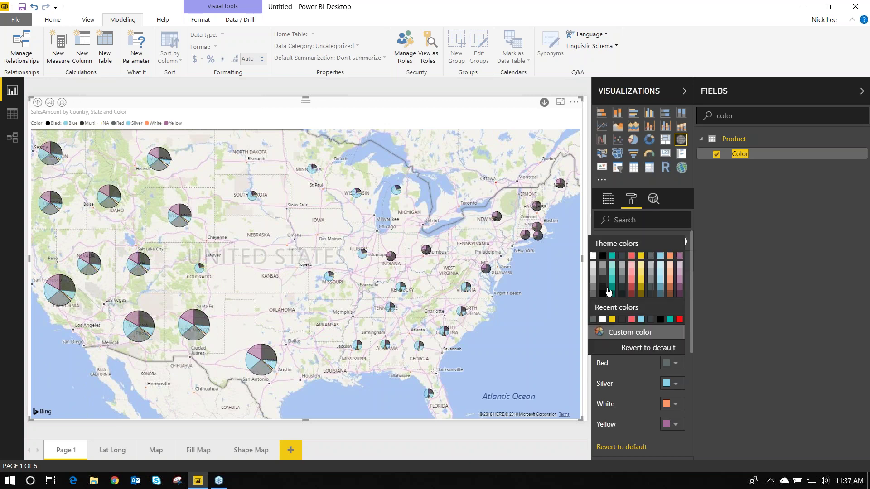
click(632, 257)
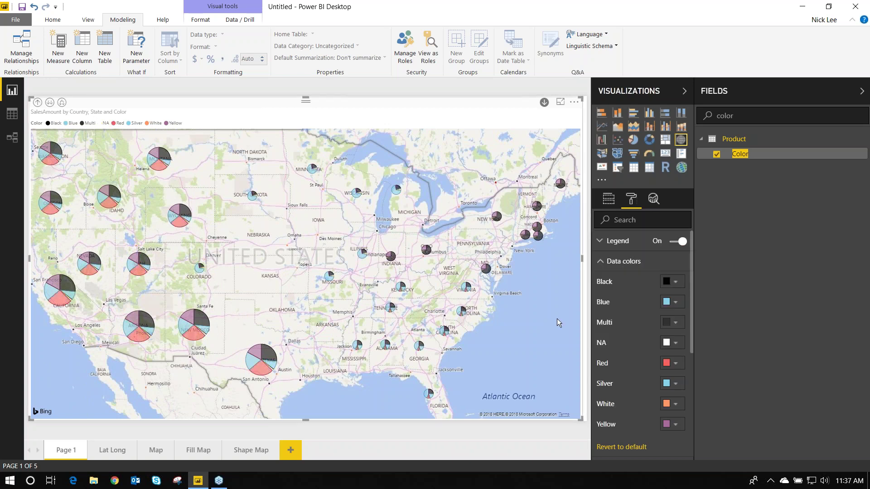
Shrink the map from its upper edge and remove Country and City, leaving only State as its location
click(608, 205)
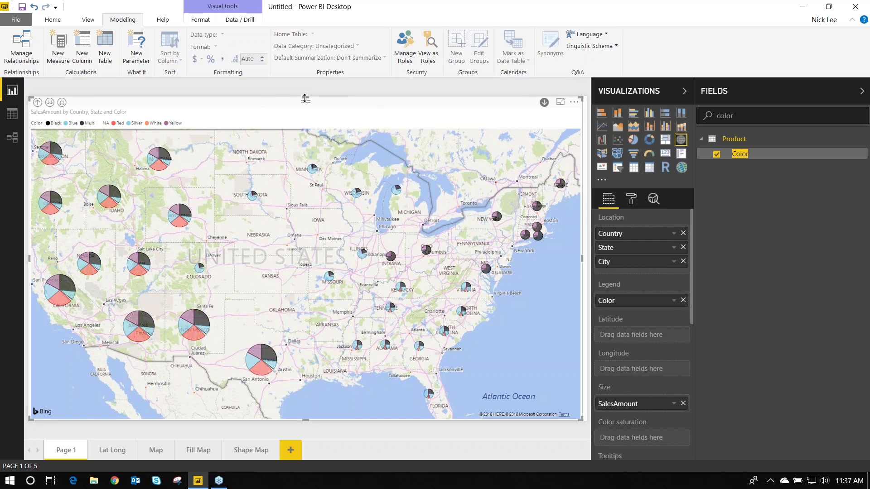
drag(312, 112, 316, 138)
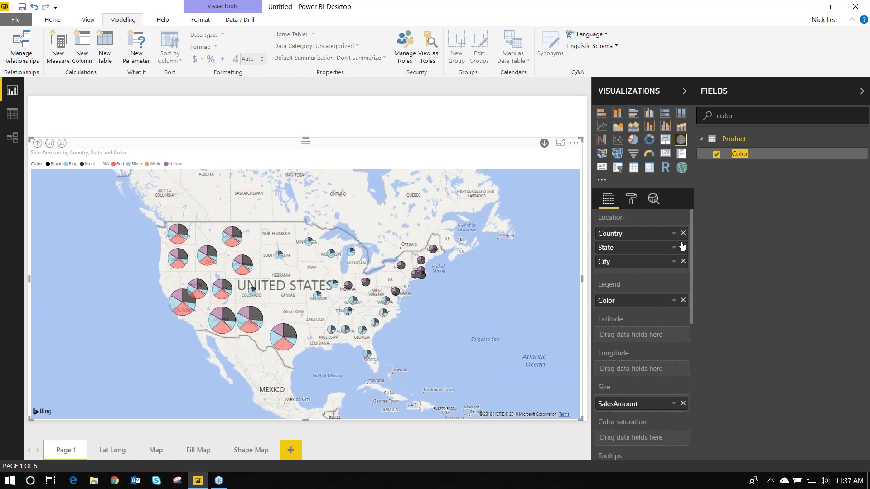
click(683, 234)
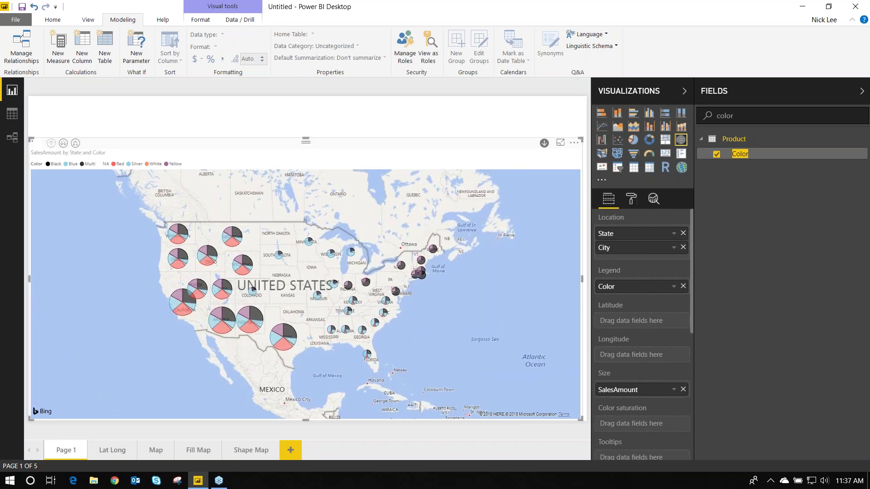
click(683, 248)
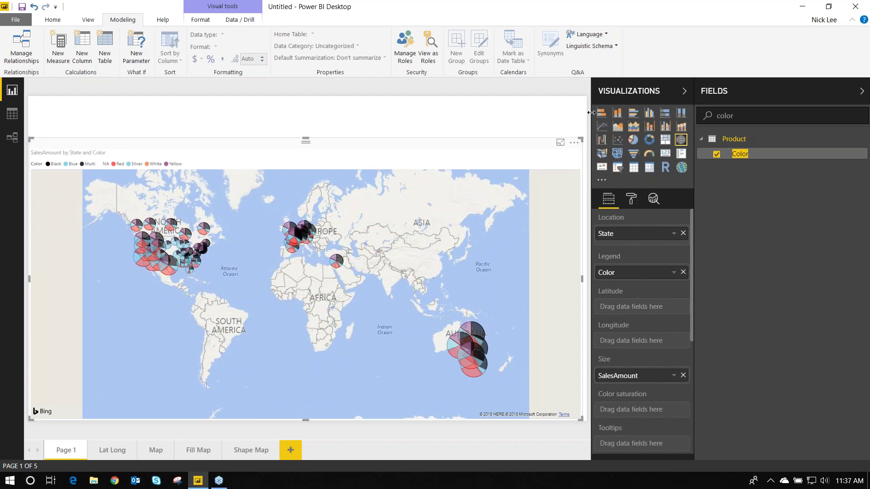
Add a slicer on Geography's Country field near the page's upper edge
click(515, 115)
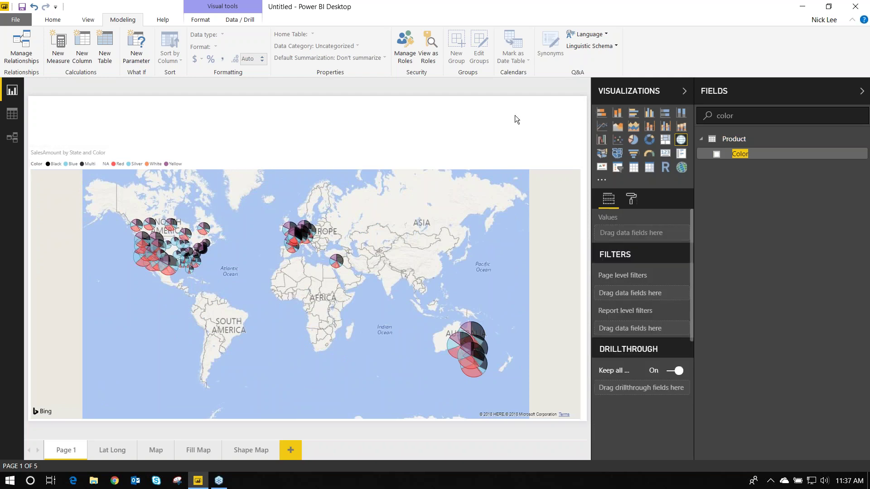
click(618, 168)
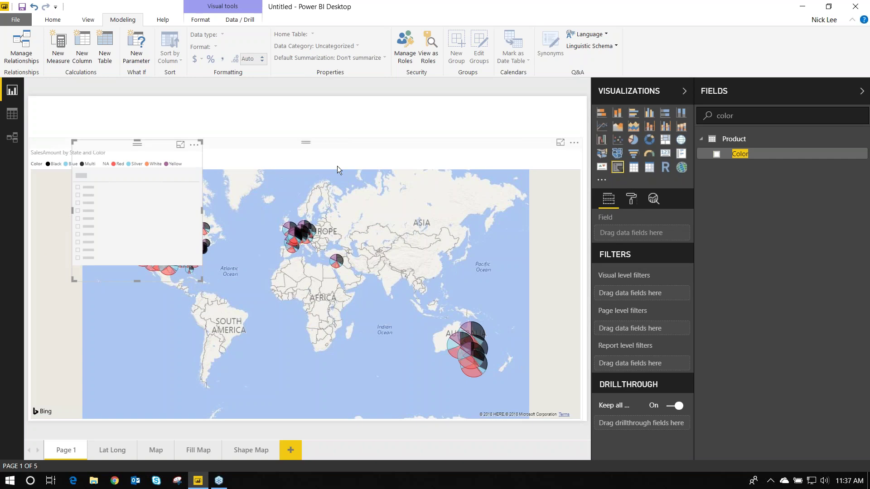
drag(167, 151, 170, 111)
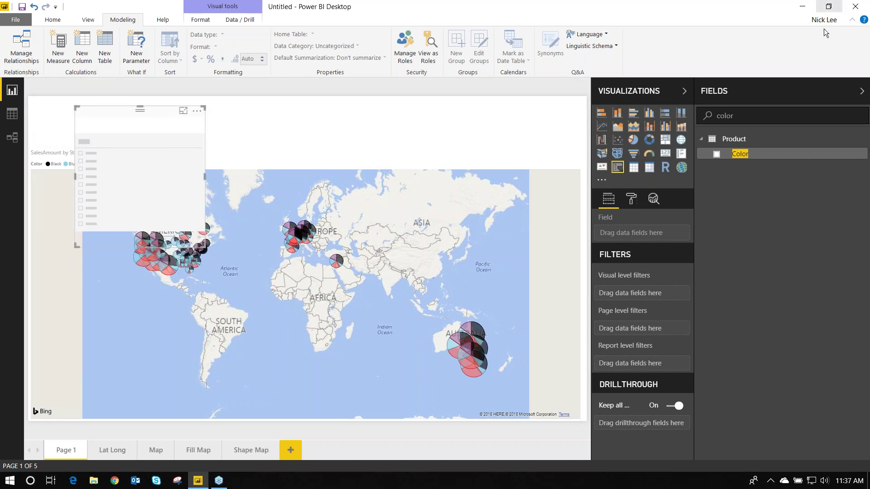
click(771, 118)
key(BackSpace)
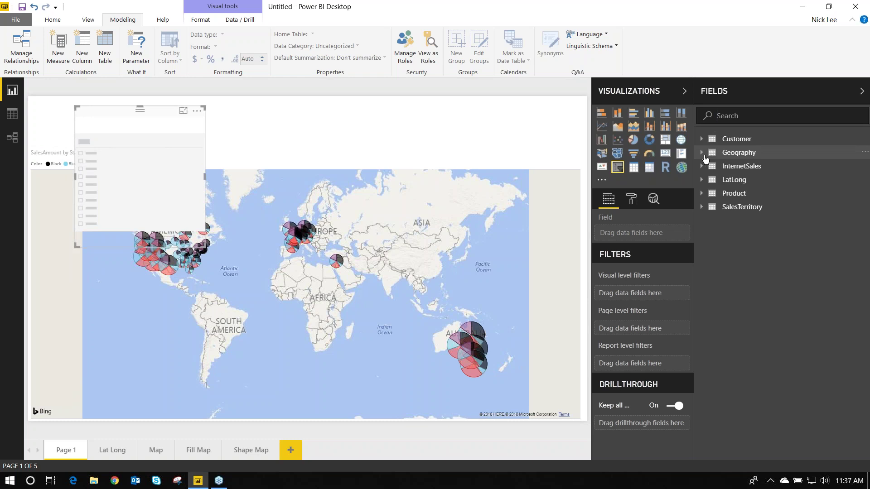
click(701, 153)
click(716, 180)
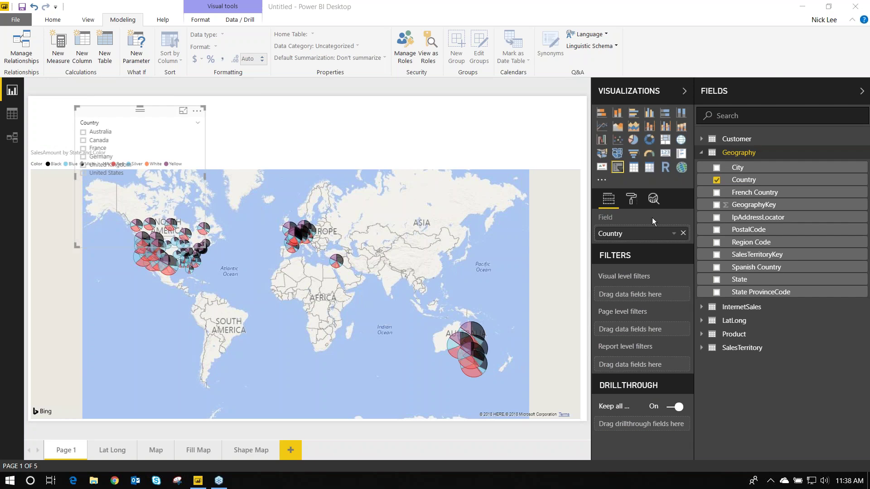
Set the Country slicer's orientation to Horizontal
click(631, 200)
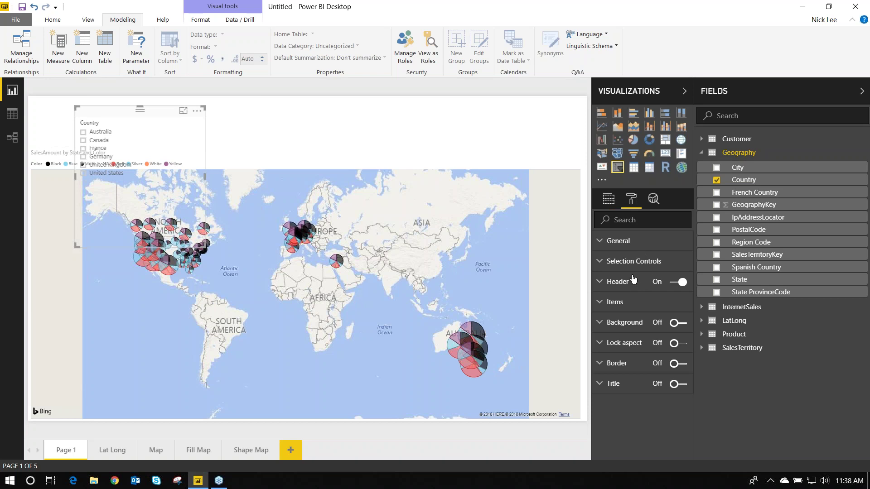
click(605, 245)
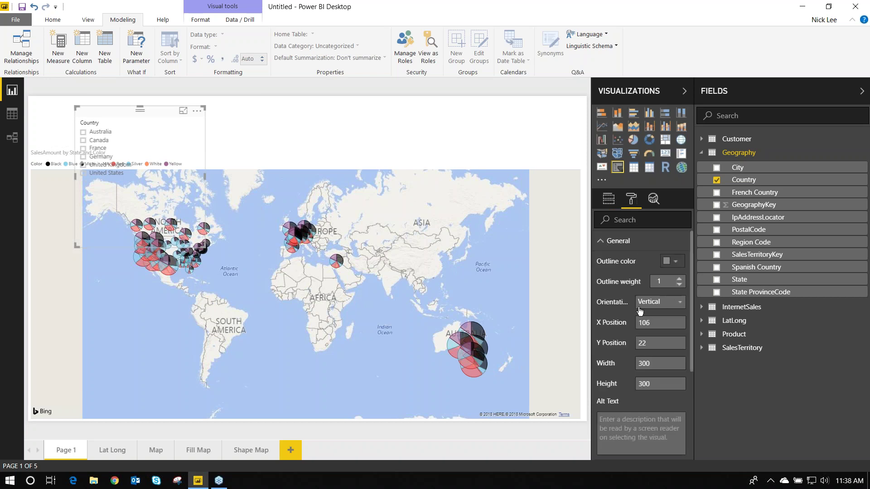
click(666, 302)
click(660, 324)
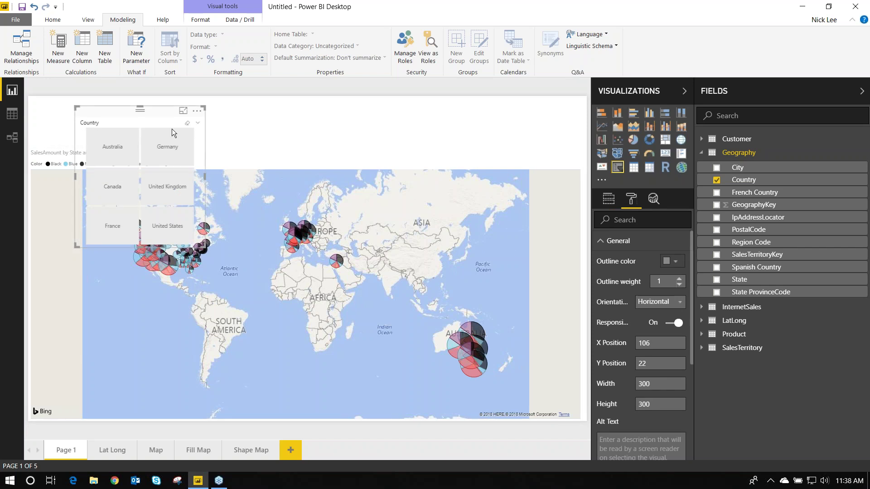
Stretch the Country slicer across the page above the map, about 1263 wide and 86 high, positioned at X 0, Y 0
drag(156, 115, 112, 108)
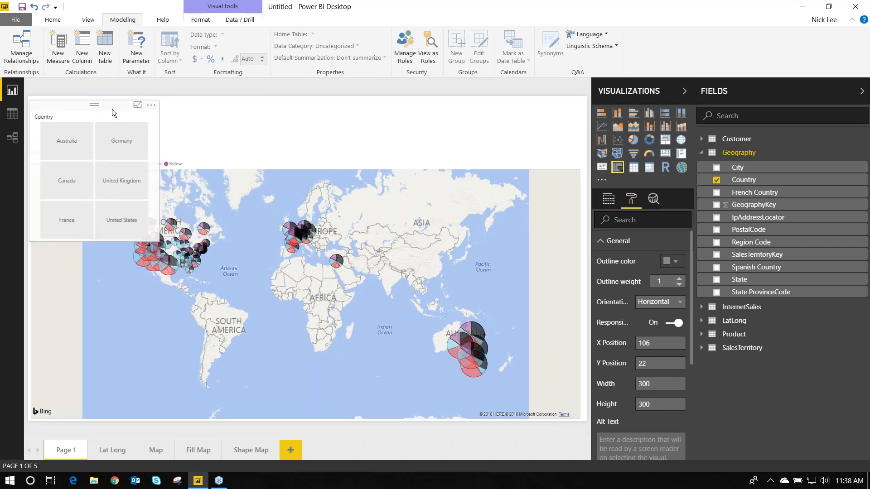
drag(160, 243, 577, 148)
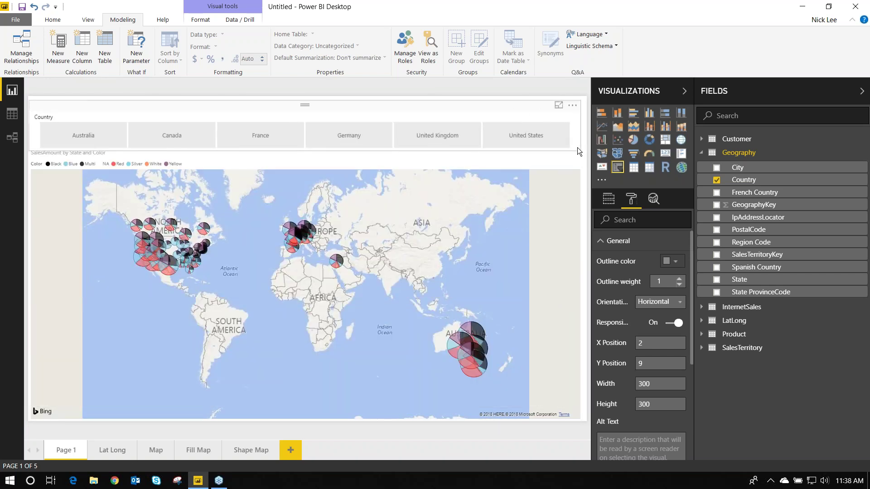
drag(327, 105, 325, 102)
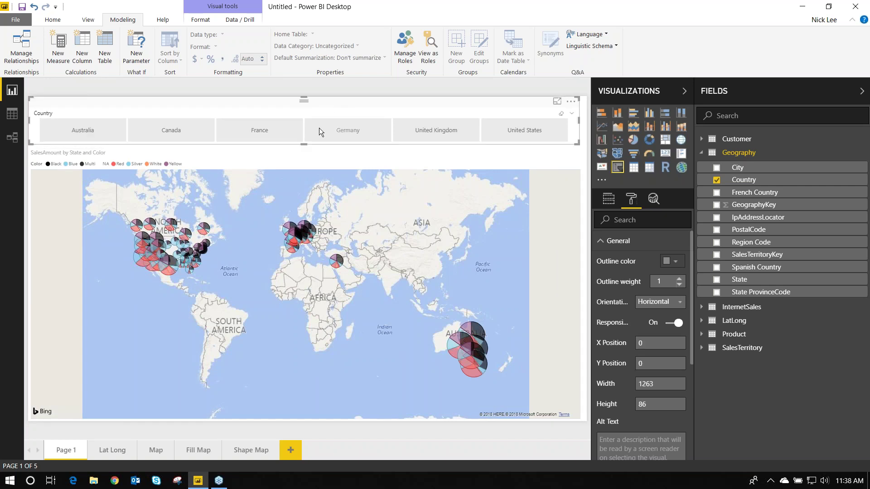
Filter the map to United States with the Country slicer and narrow the map to free the page's right-hand third
click(109, 135)
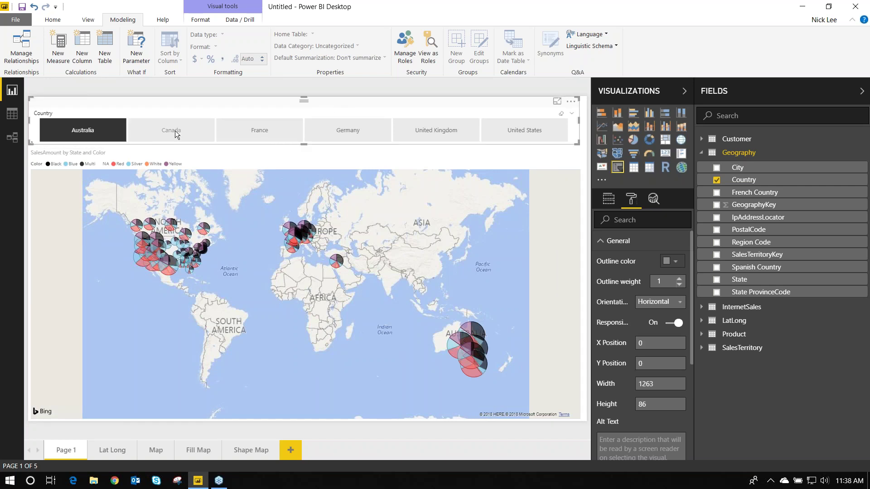
click(525, 131)
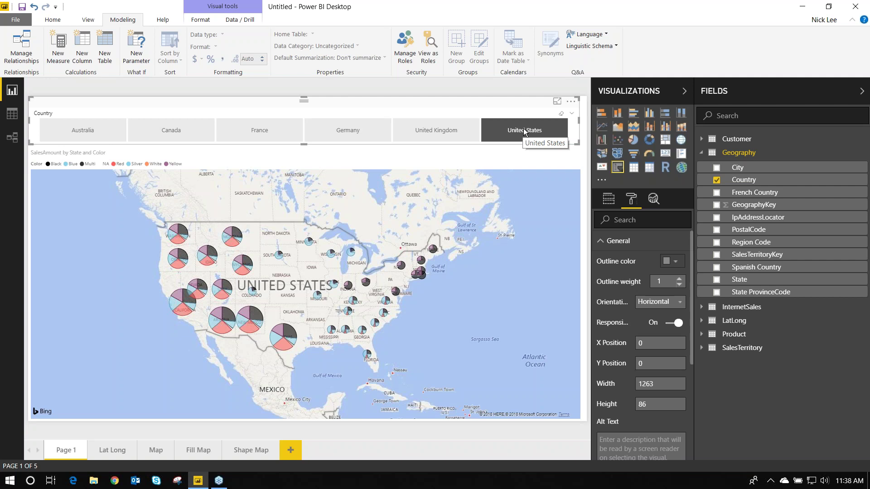
click(609, 204)
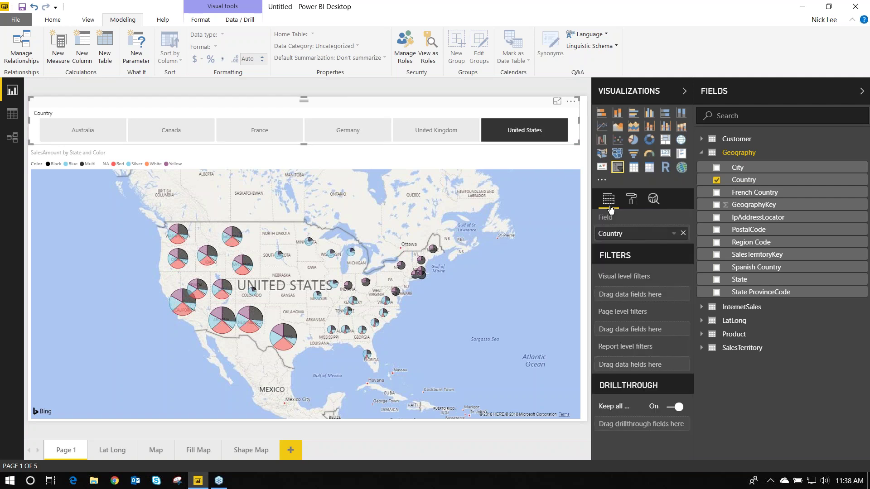
click(565, 264)
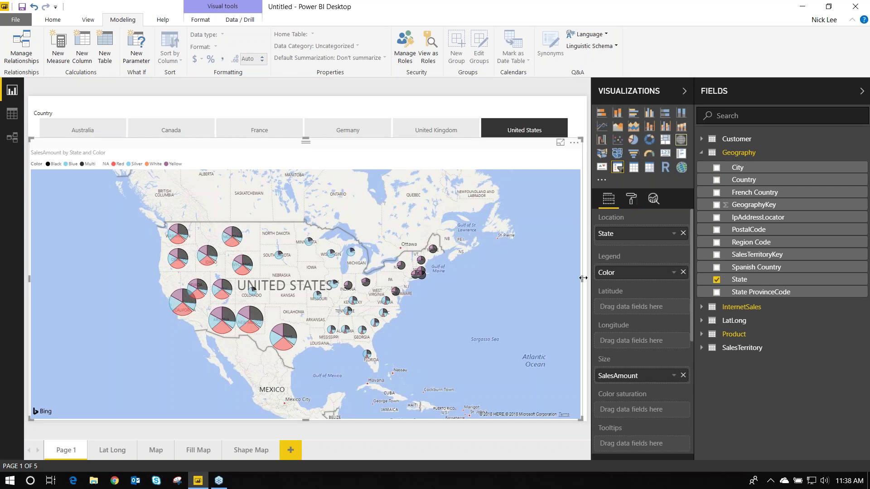
drag(501, 278, 415, 284)
click(415, 283)
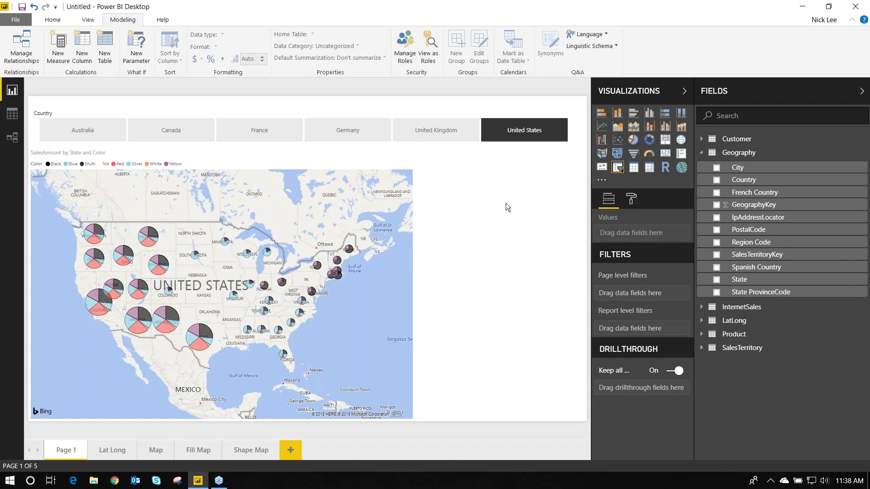
Add a horizontally oriented State slicer beside the map and try it by selecting and clearing Florida
click(619, 171)
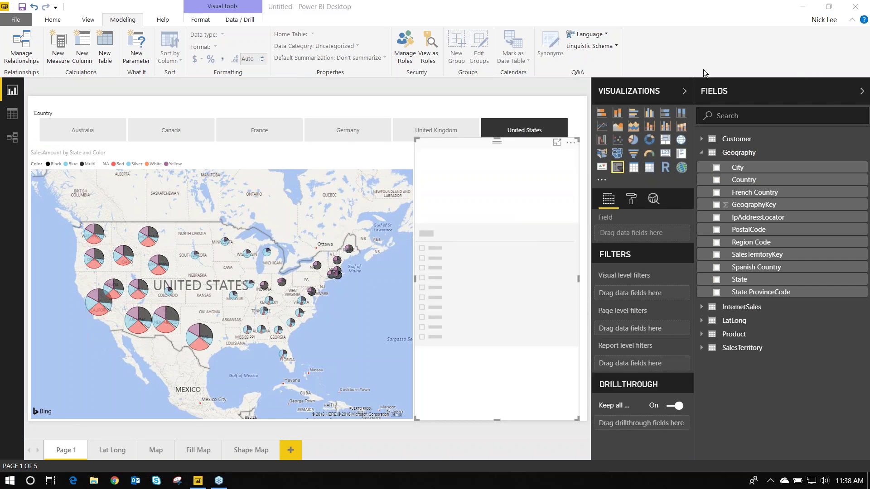
click(717, 279)
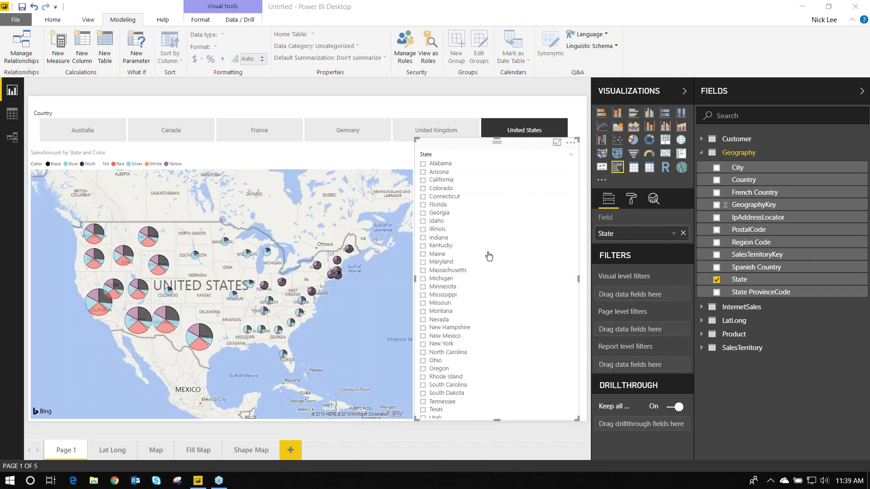
click(631, 198)
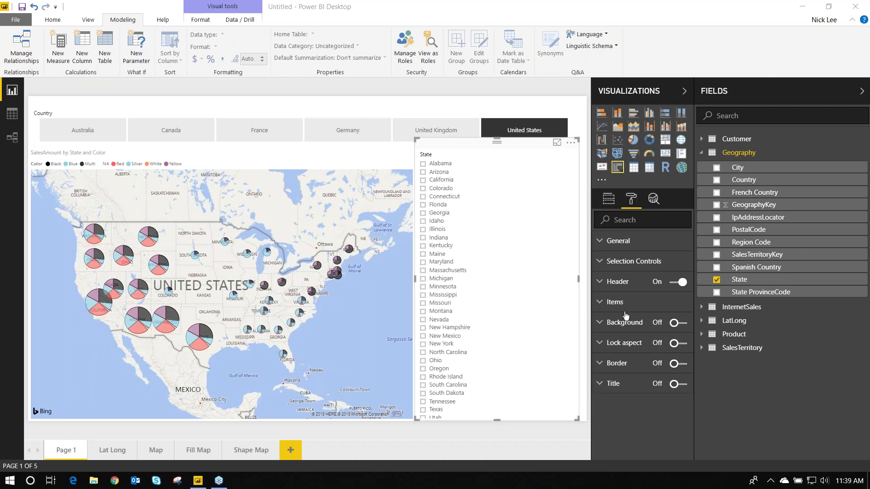
click(600, 245)
click(658, 302)
click(653, 327)
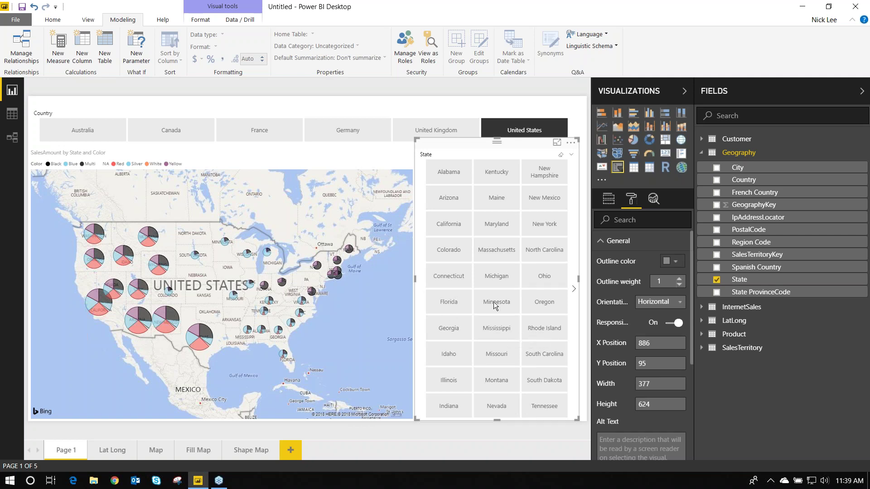
click(460, 303)
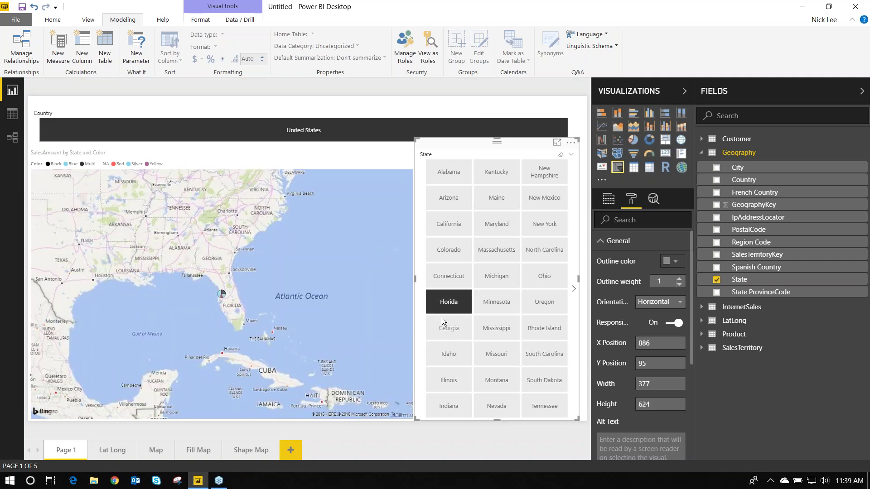
click(456, 301)
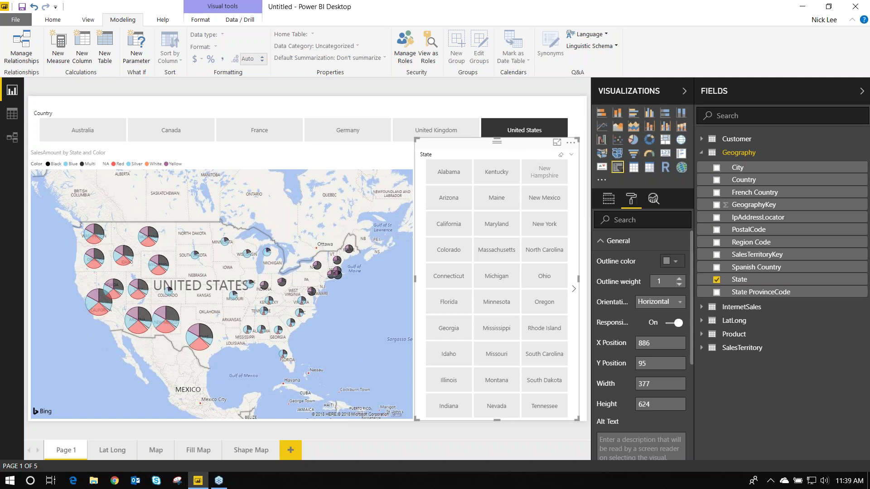
Delete the State slicer, the Country slicer and the map to empty Page 1
key(Delete)
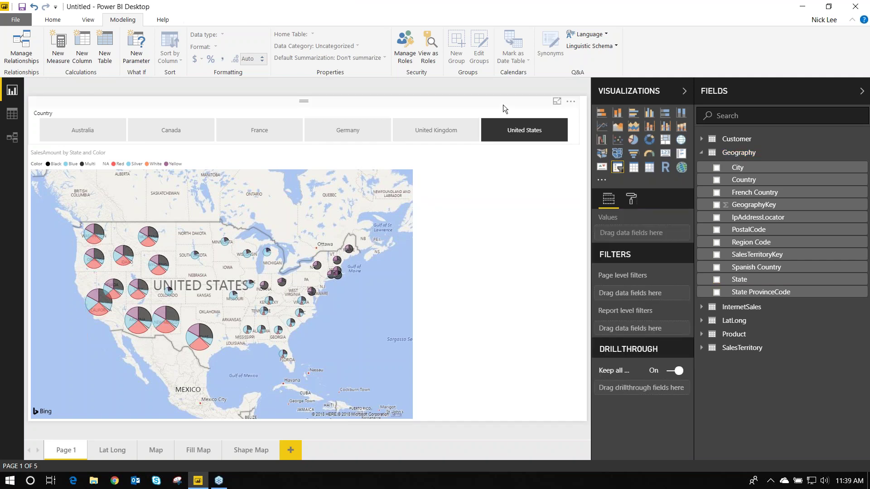
click(353, 144)
key(Delete)
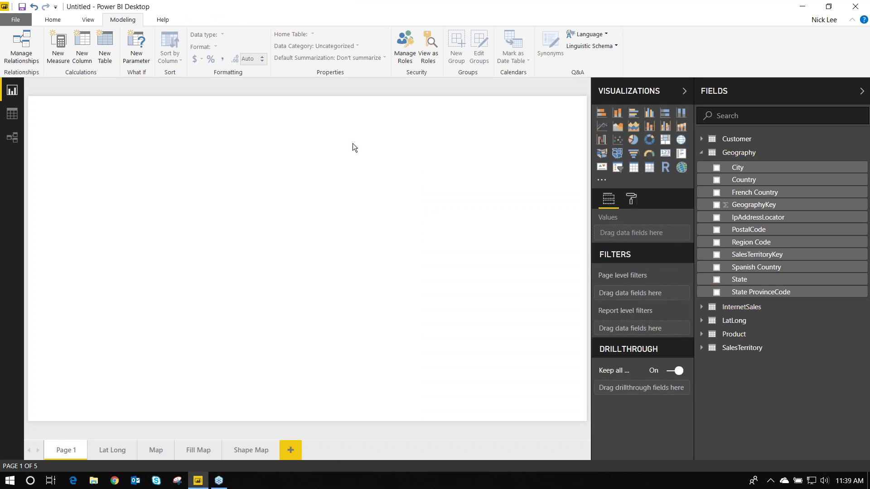
Examine which fields drive the filled map on the Fill Map page and return to Page 1
click(191, 450)
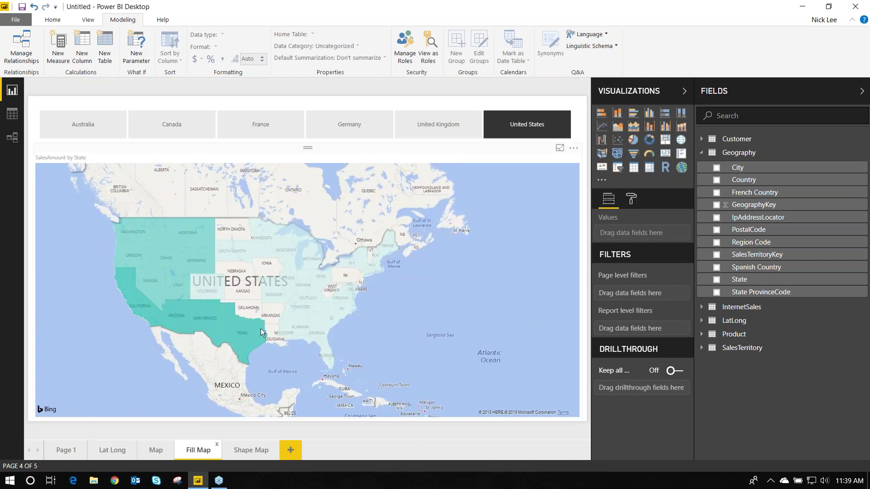
click(362, 270)
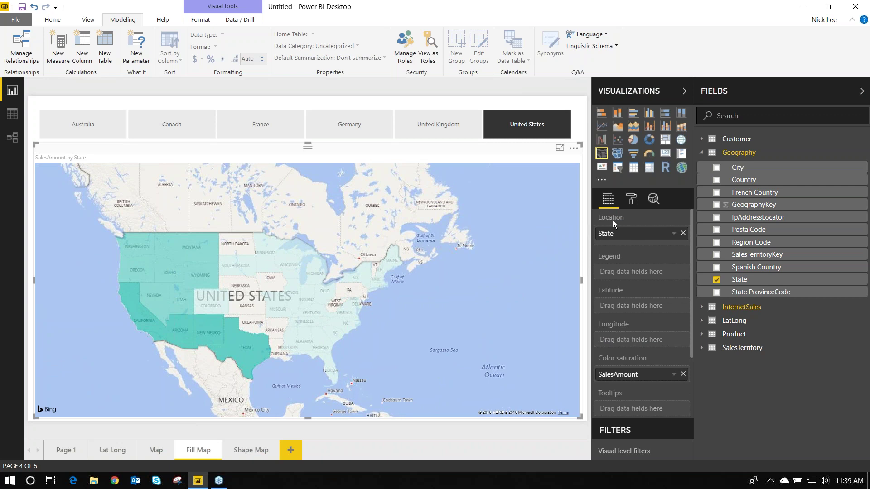
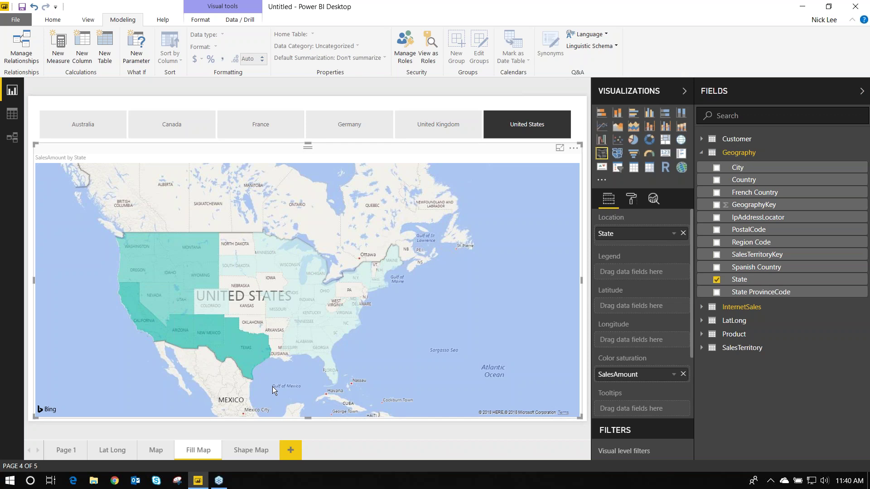
click(61, 446)
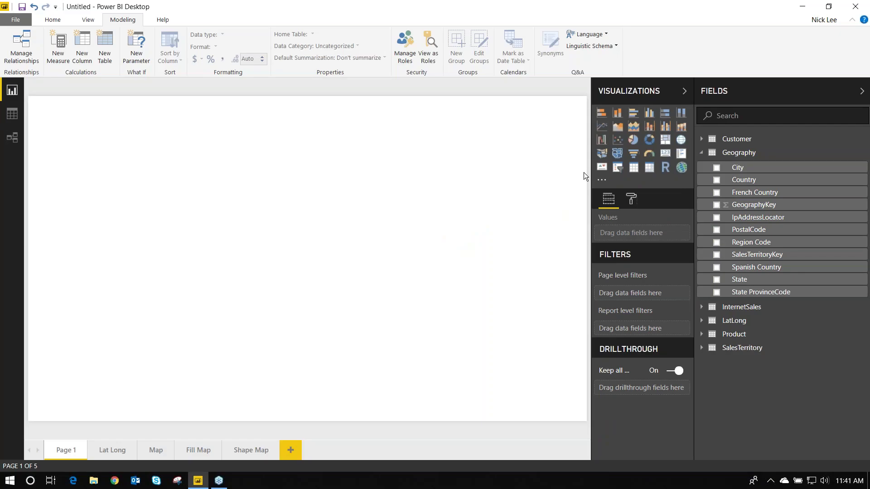
Add a filled map visual to Page 1 and enlarge it to fill the whole page
click(601, 153)
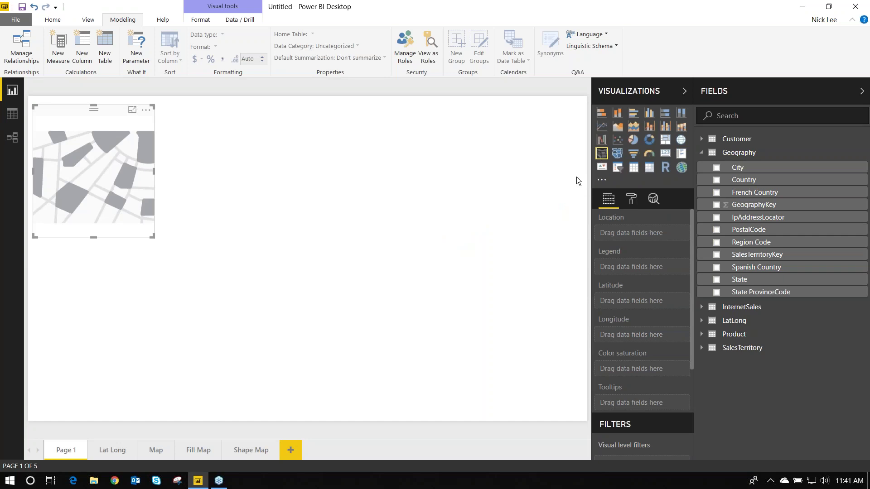
drag(63, 110, 58, 102)
drag(149, 230, 585, 420)
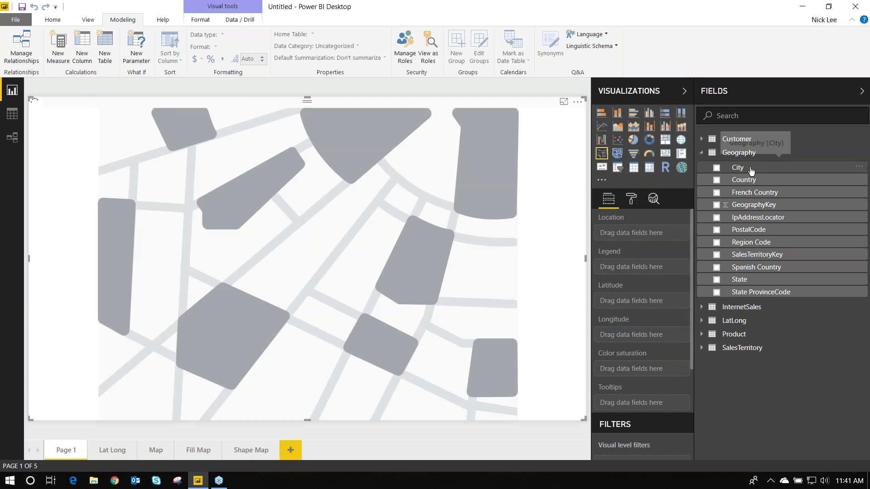
Build a Country Hierarchy of Country, State and City in Geography and use it as the filled map's location
drag(751, 170, 763, 206)
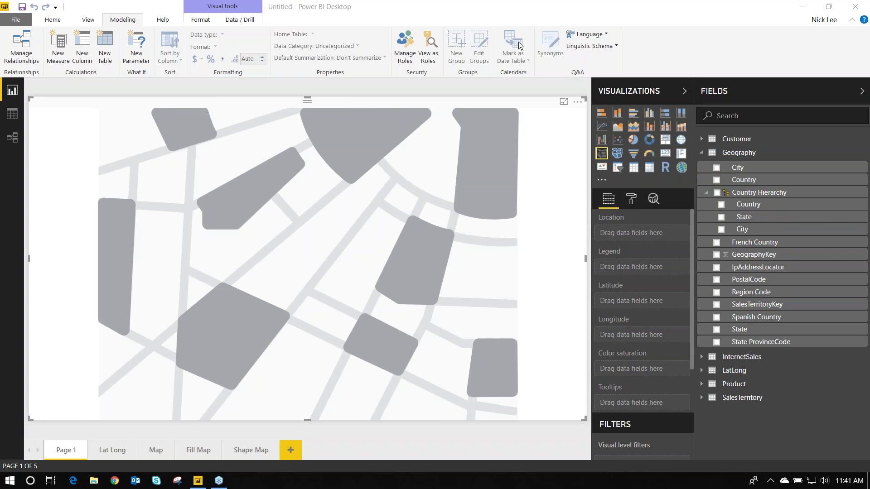
drag(767, 192, 654, 232)
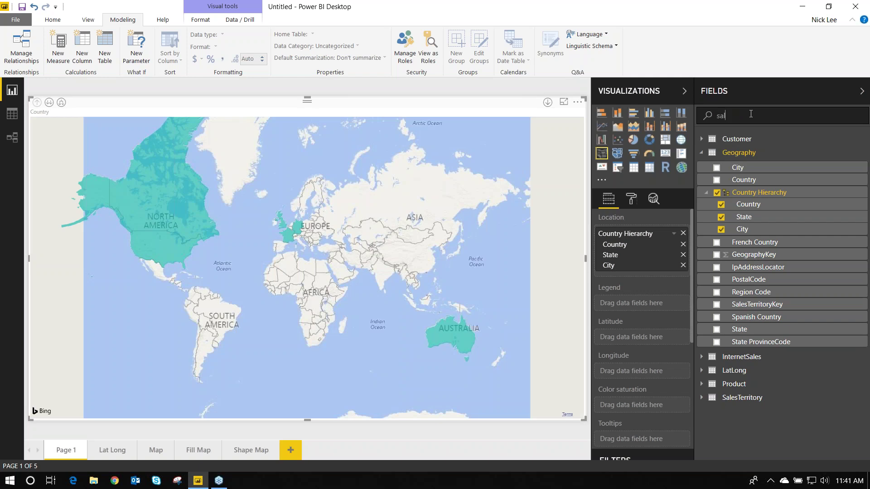
Find InternetSales' SalesAmount field and use it for the filled map's color saturation
click(747, 116)
text(salesa)
drag(752, 154, 656, 409)
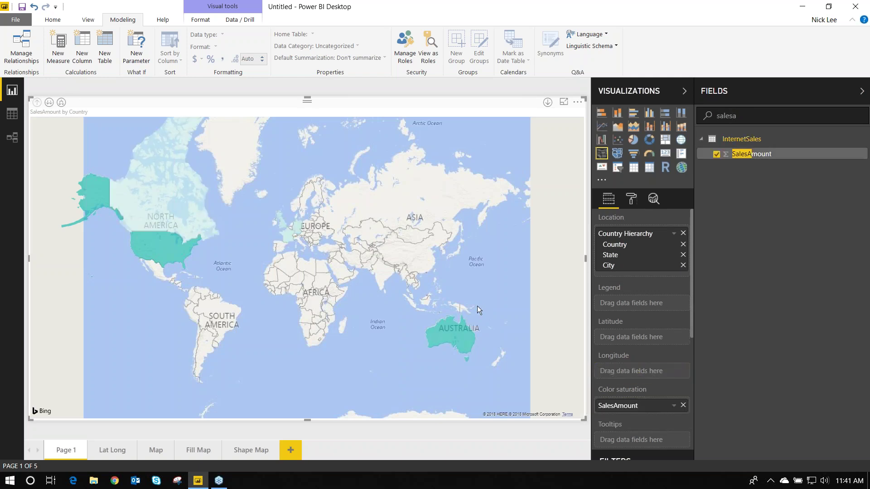
Turn on drill mode for the filled map and drill through United States into California's cities
click(549, 103)
click(159, 247)
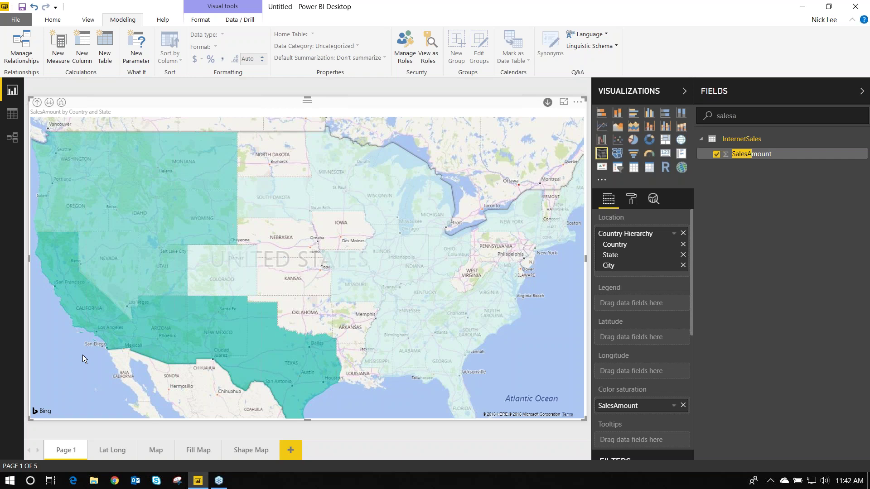
click(88, 306)
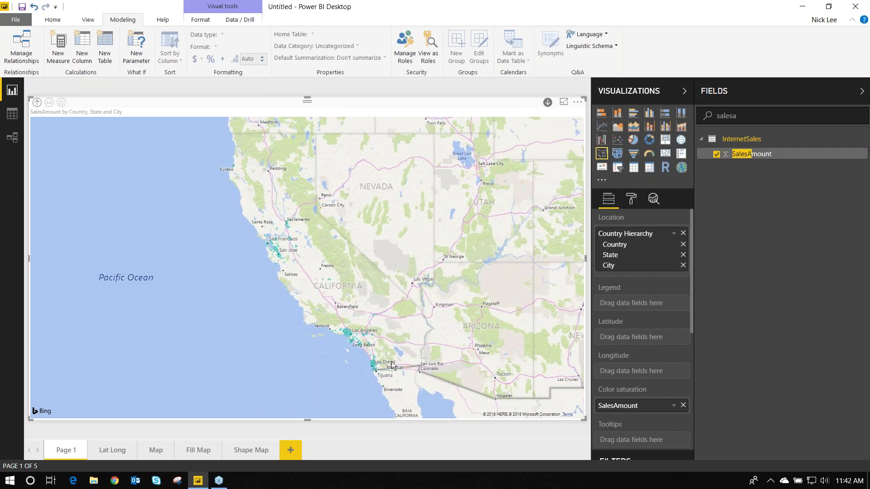
Examine the shaded California cities on the filled map around San Francisco, Los Angeles and San Diego
scroll(402, 366, up, 2)
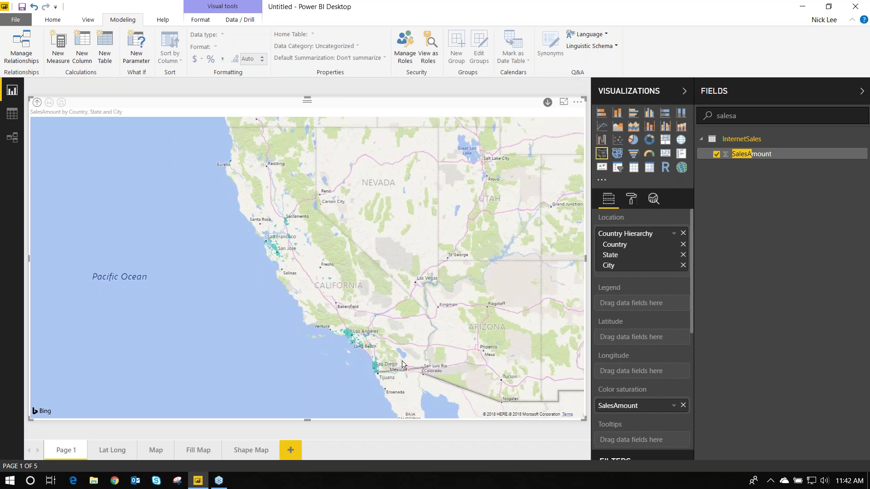
scroll(241, 187, up, 4)
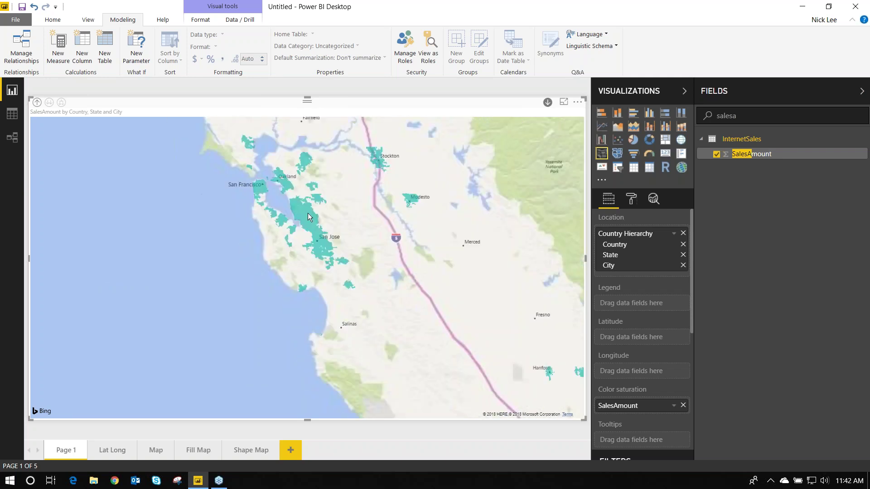
drag(386, 258, 363, 320)
scroll(362, 319, down, 4)
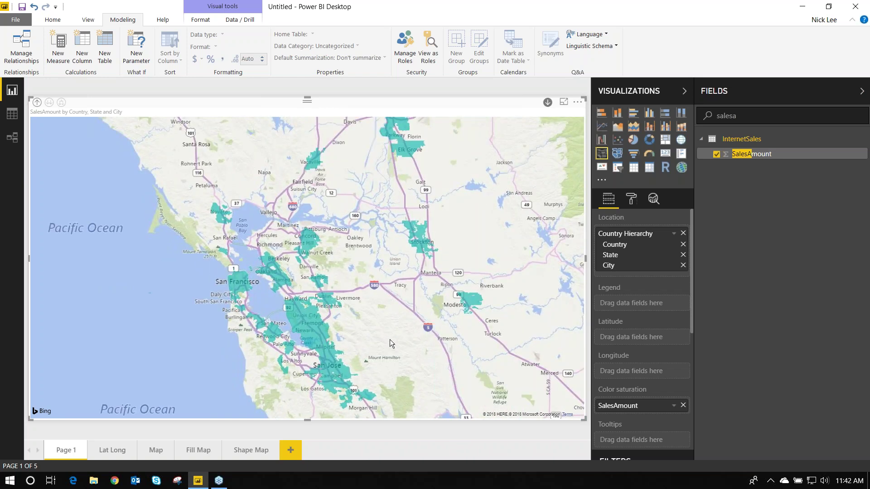
drag(445, 351, 295, 180)
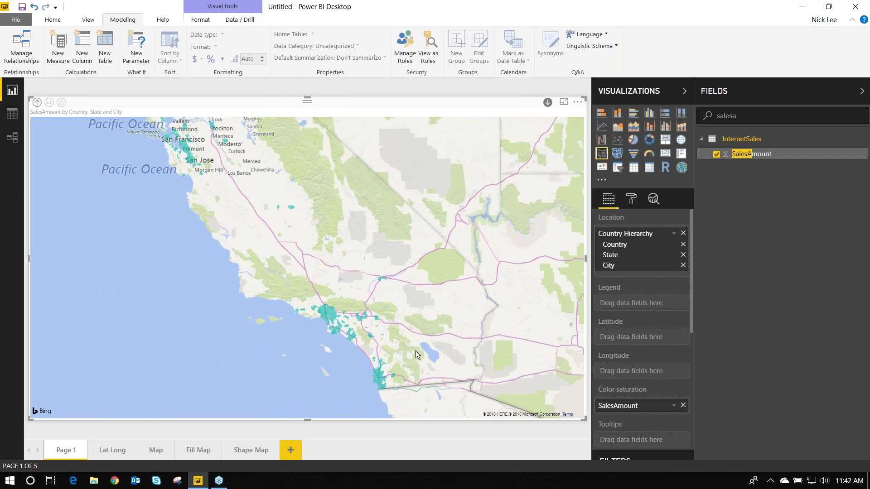
scroll(401, 349, up, 2)
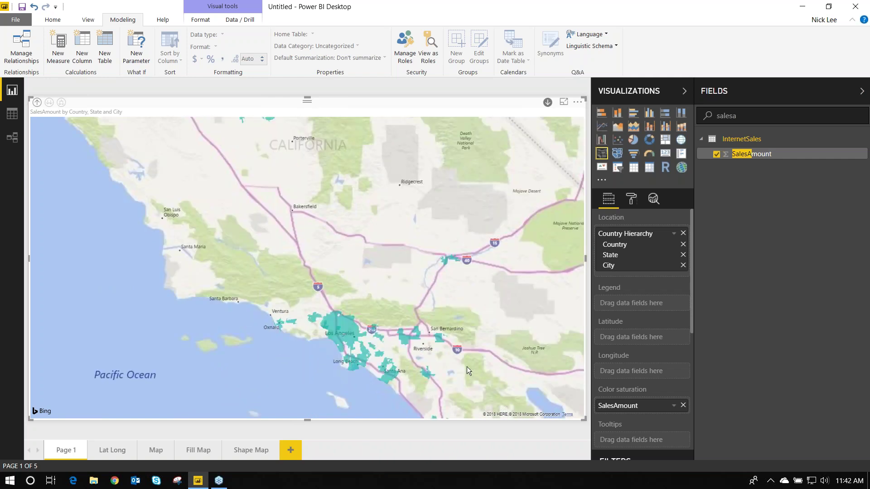
drag(460, 337, 422, 268)
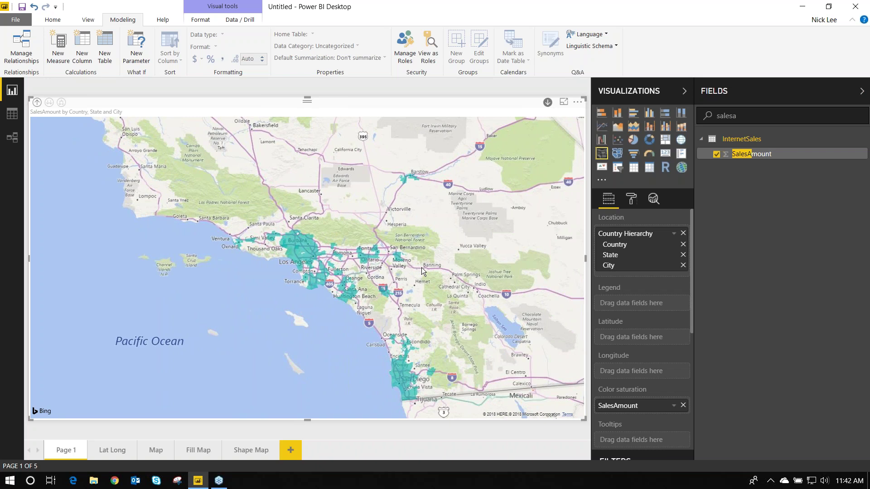
Drill the filled map up from California's cities to the state level
click(37, 103)
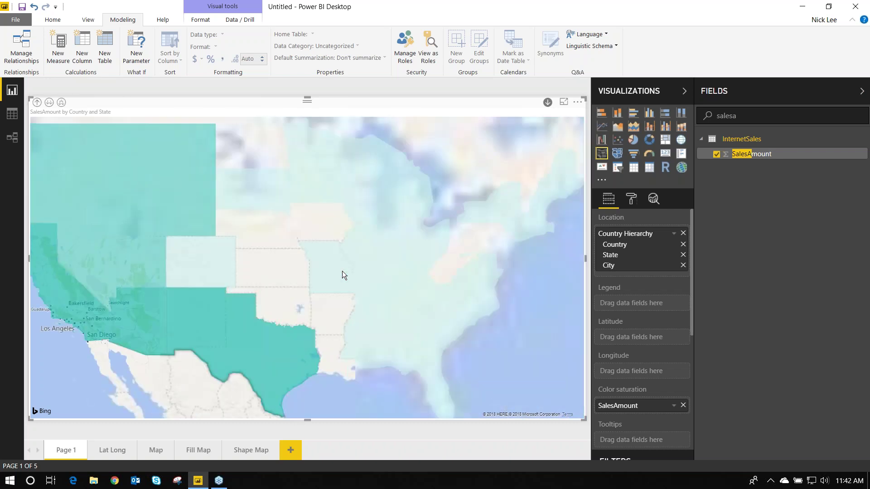
mouse_move(342, 271)
mouse_move(243, 194)
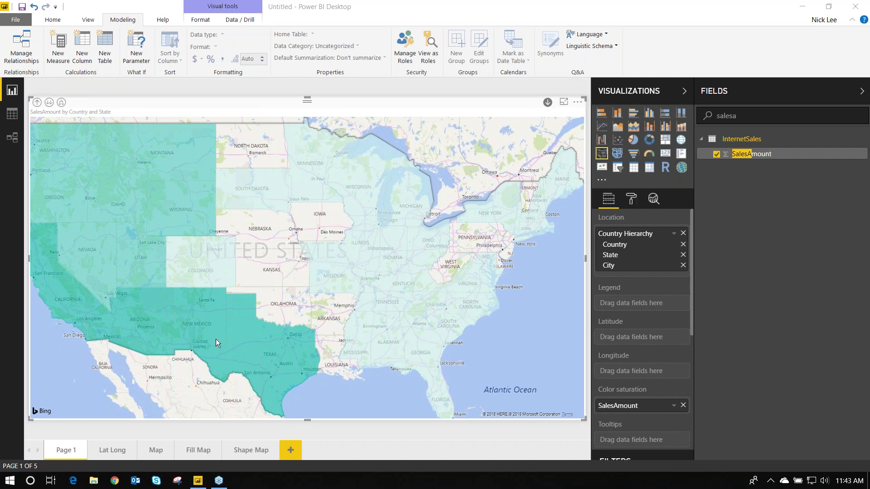
Go to the Shape Map page and check the Shape map visual setting among the preview features in Options
click(249, 458)
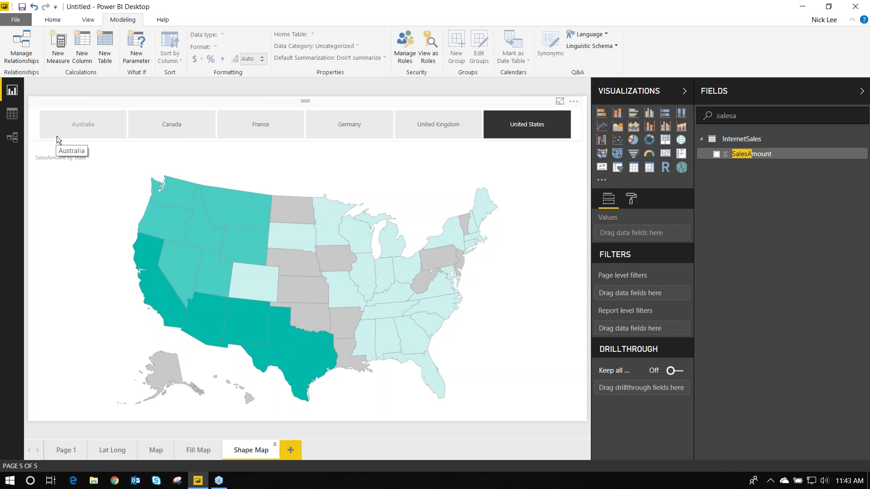
click(13, 22)
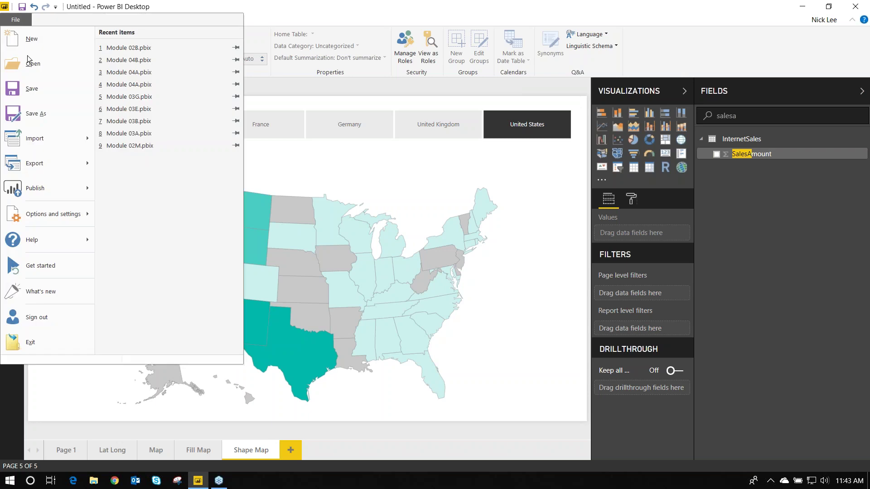
mouse_move(54, 224)
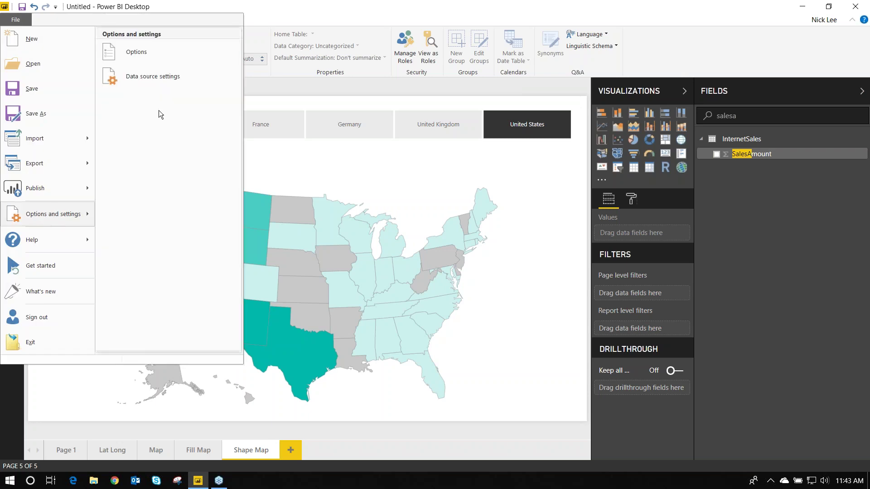
click(109, 54)
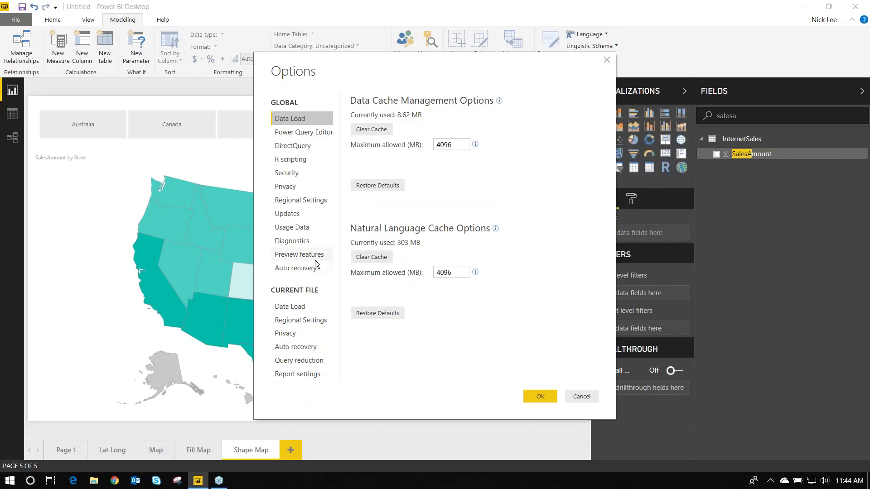
click(302, 244)
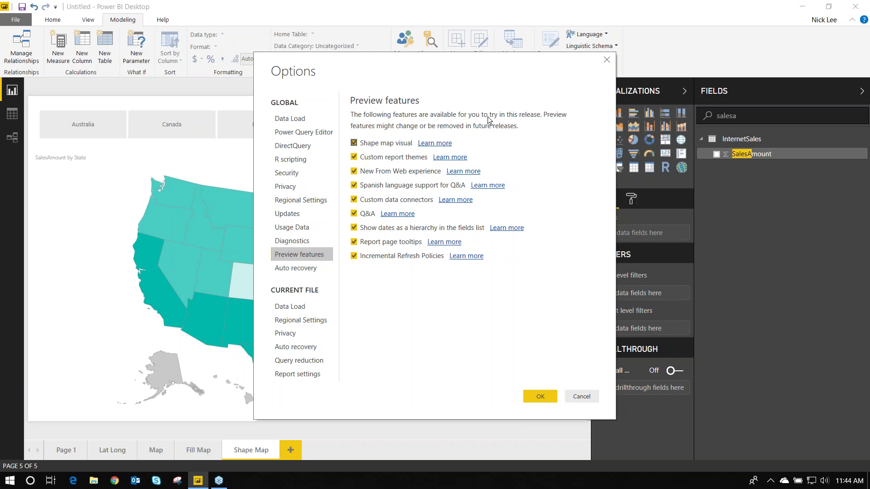
click(608, 61)
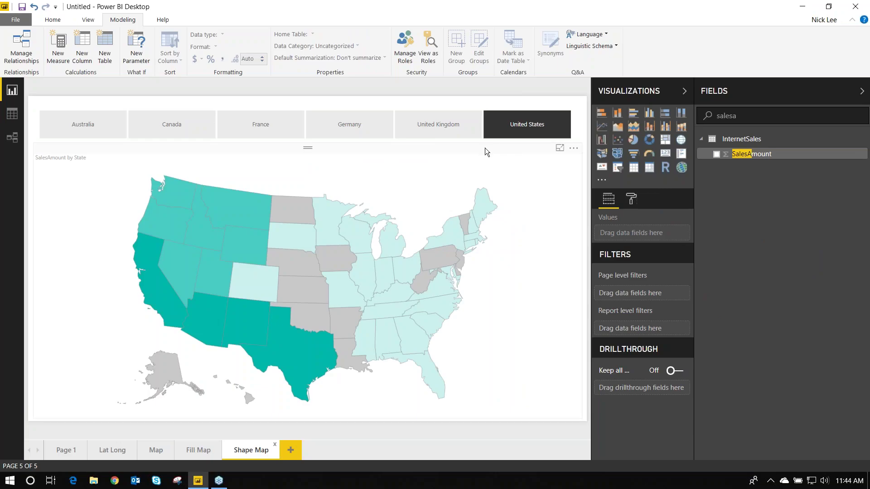
Point out Alaska and Hawaii on the shape map with temporary red arrows, and clear the arrows
click(334, 262)
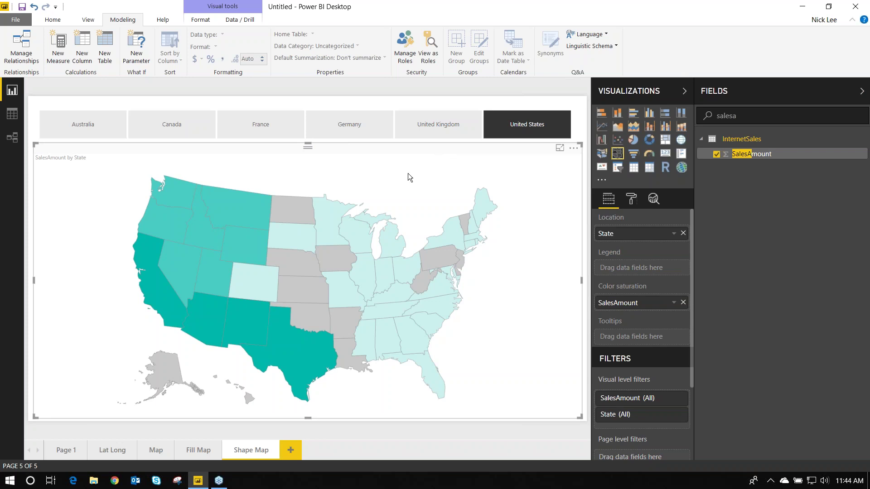
key(ctrl+2)
drag(152, 340, 104, 261)
drag(259, 388, 366, 332)
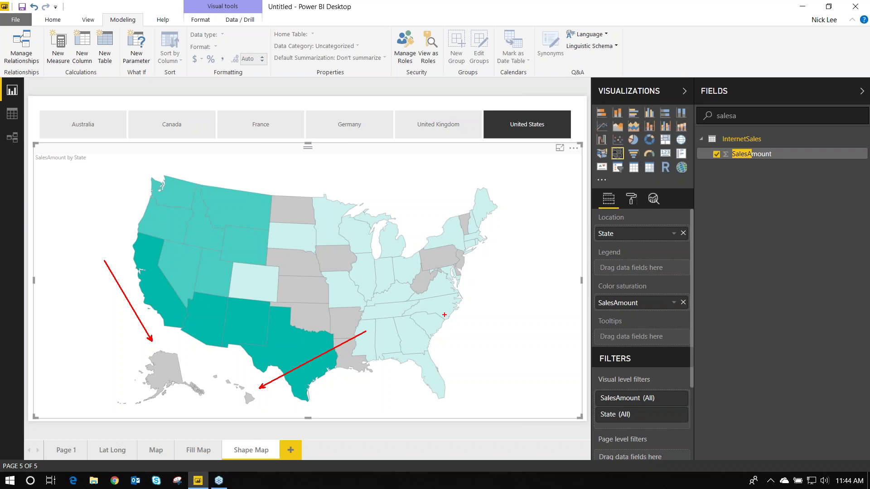
key(Escape)
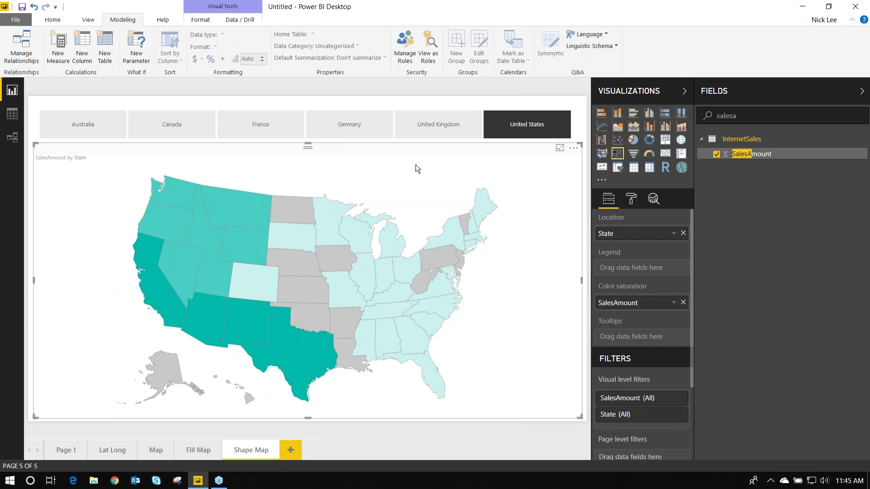
Clear United States from the country slicer and set the shape map's map to Australia: states
click(496, 131)
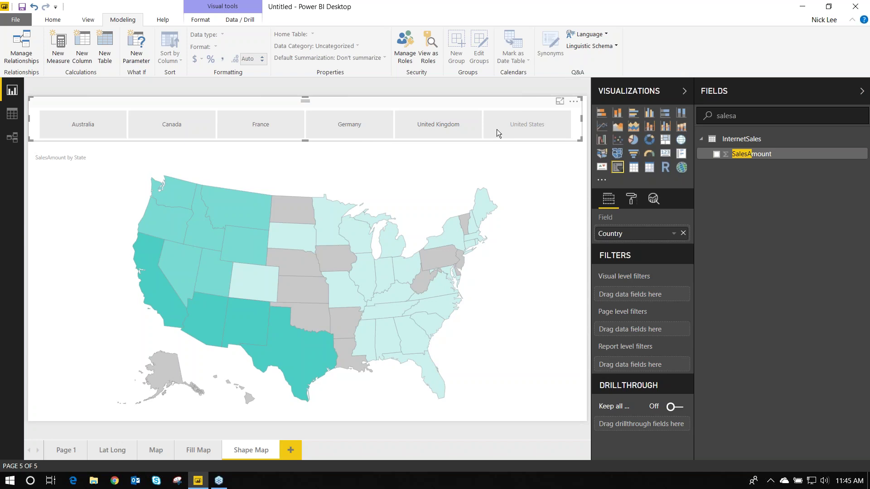
click(554, 184)
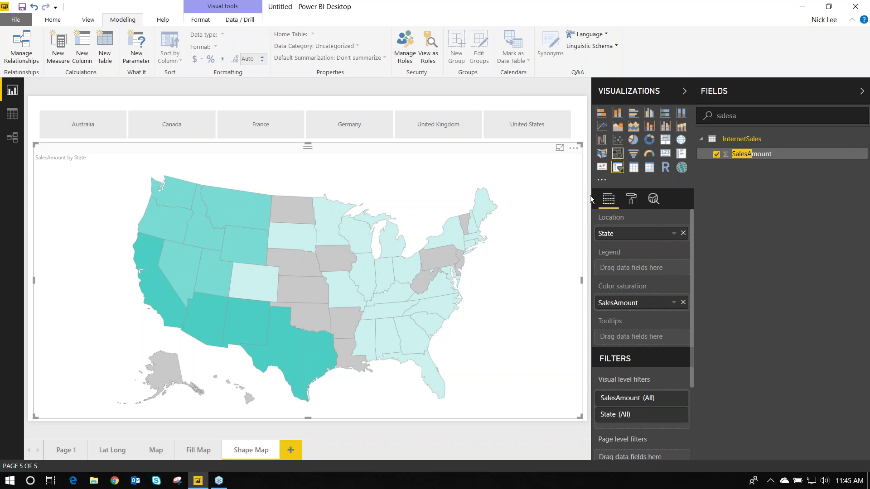
click(630, 204)
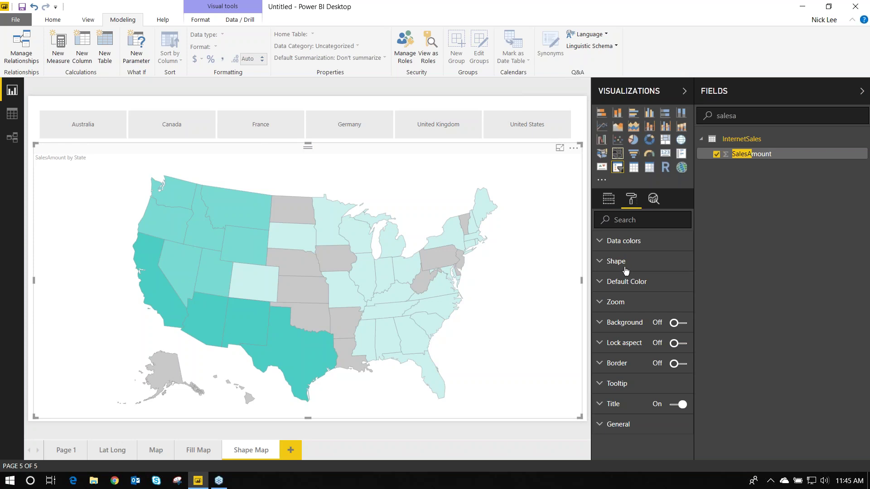
click(624, 271)
click(664, 286)
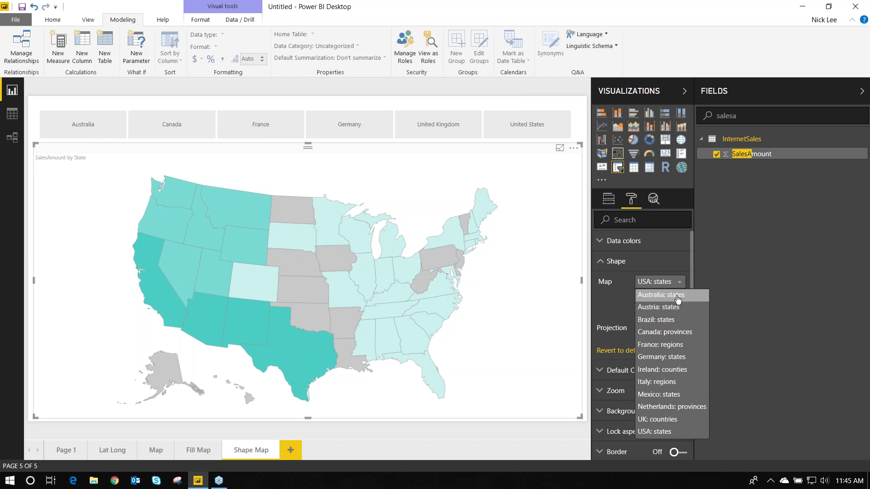
click(677, 300)
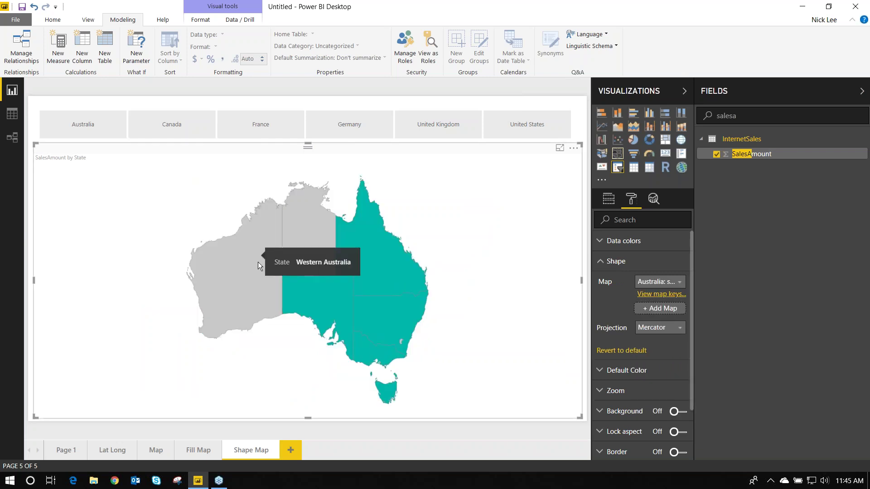
Change the shape map's map to Germany: states and inspect the SalesAmount for Bayern
click(654, 282)
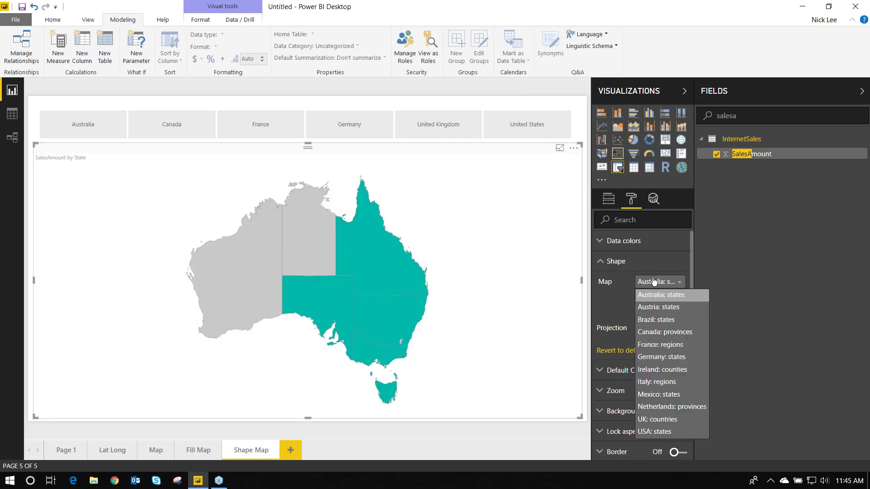
click(676, 358)
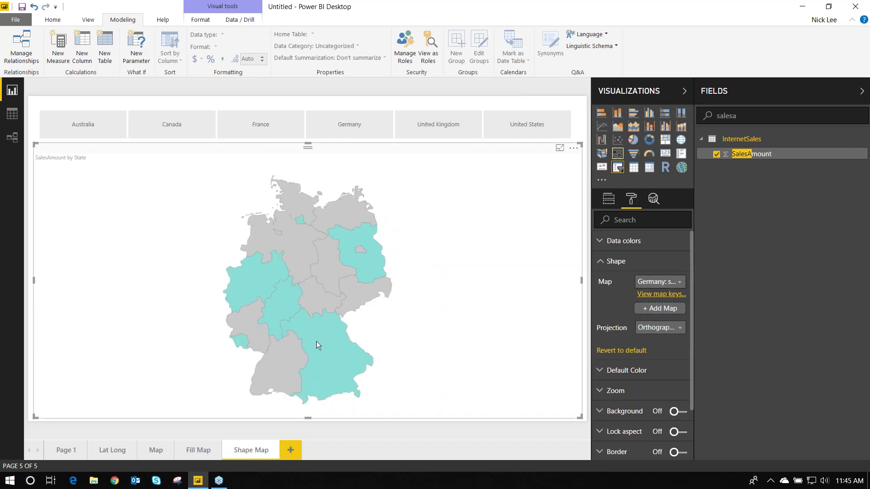
mouse_move(312, 340)
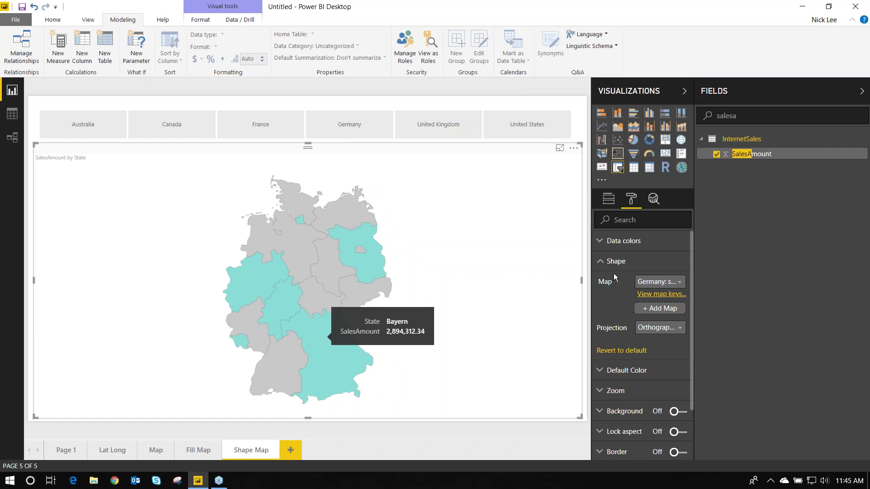
Try the Equirectangular and Mercator projections on the Germany shape map, and return it to Orthographic
click(679, 329)
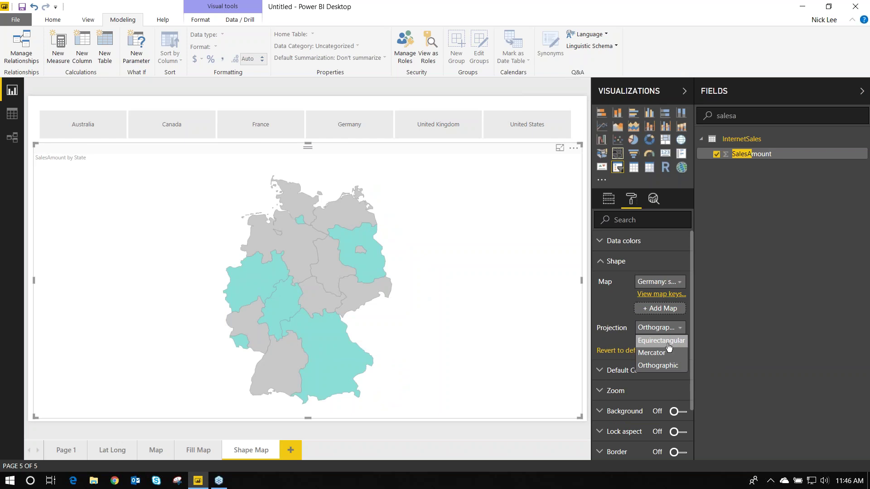
click(668, 346)
click(669, 328)
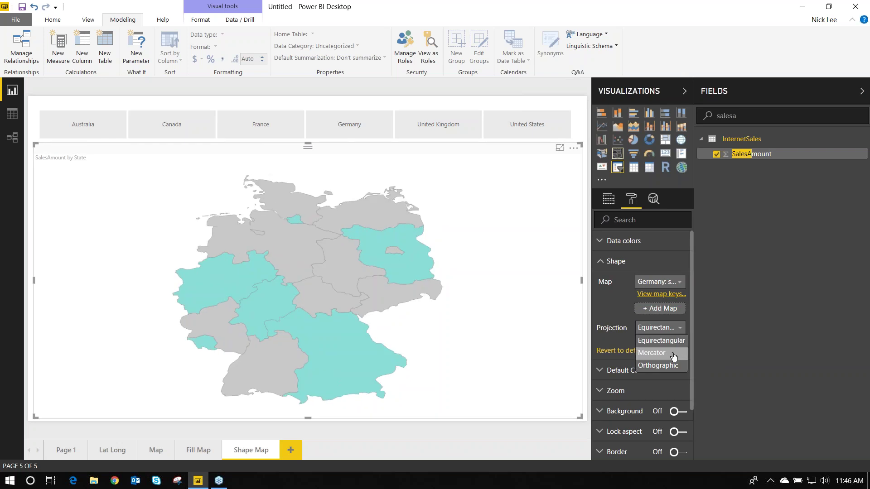
click(672, 355)
click(666, 331)
click(674, 364)
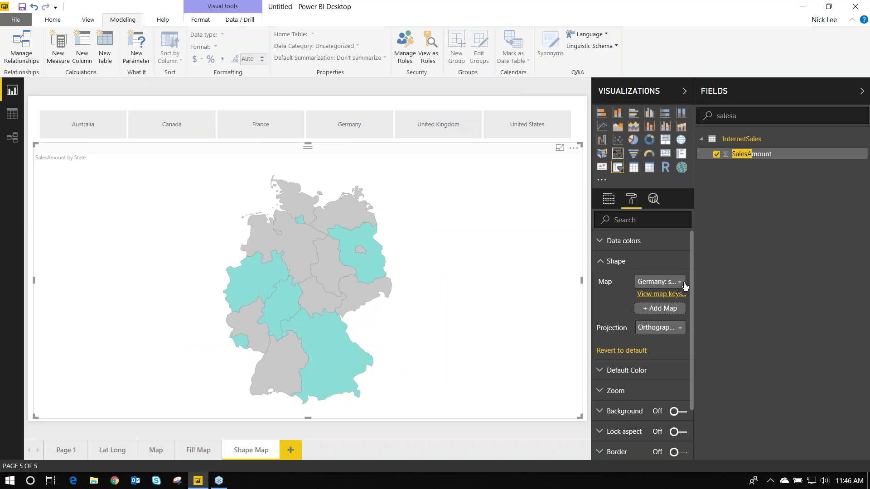
Try to add world-countries.json from the Downloads folder as a custom map for the shape map
click(658, 312)
click(187, 216)
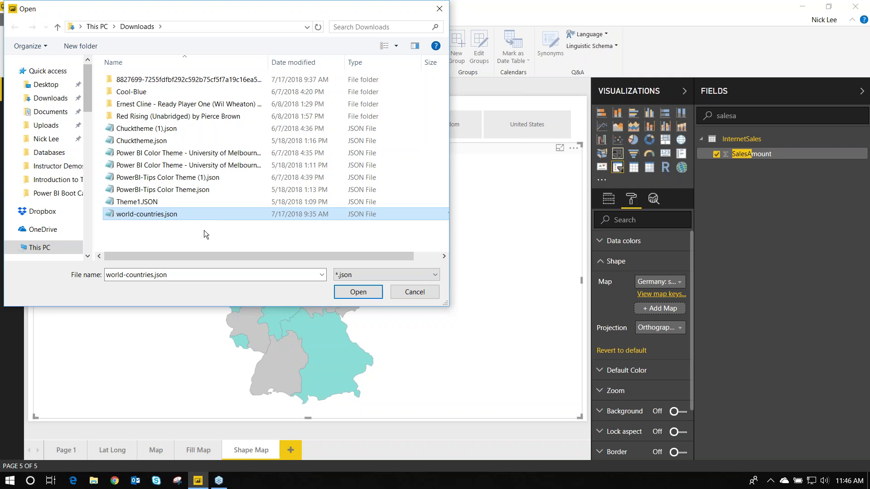
key(Return)
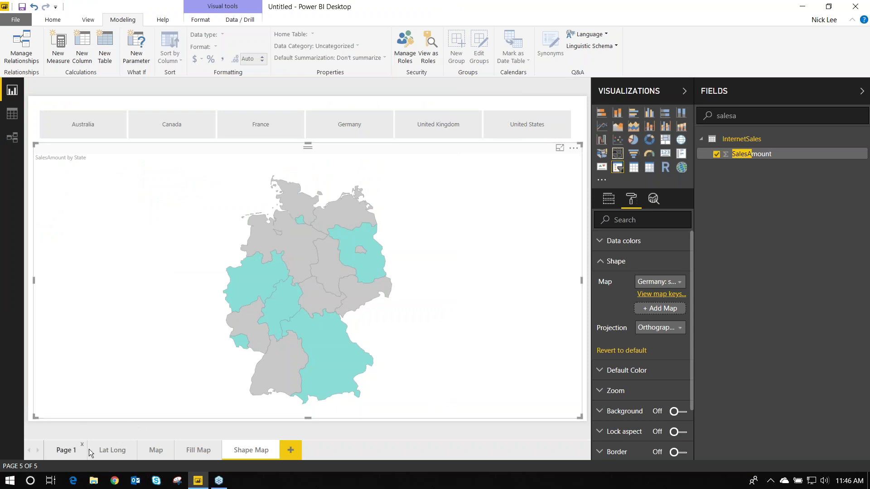
Go to the Map page, clear the field search, and leave the Geography table expanded with no visual selected
click(152, 454)
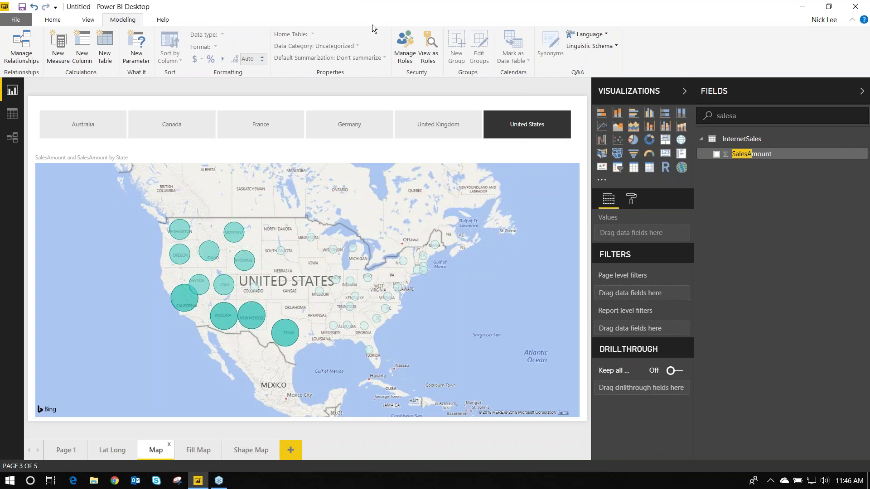
double_click(769, 119)
key(BackSpace)
click(391, 154)
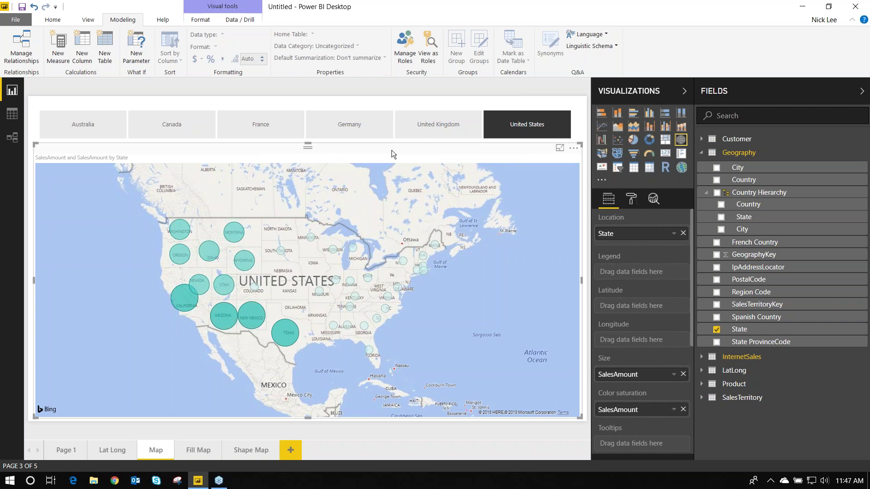
click(184, 87)
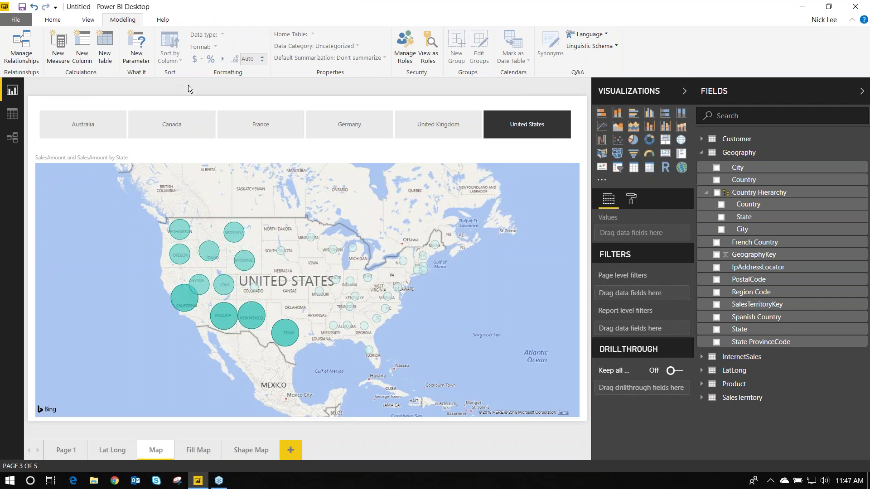
click(760, 156)
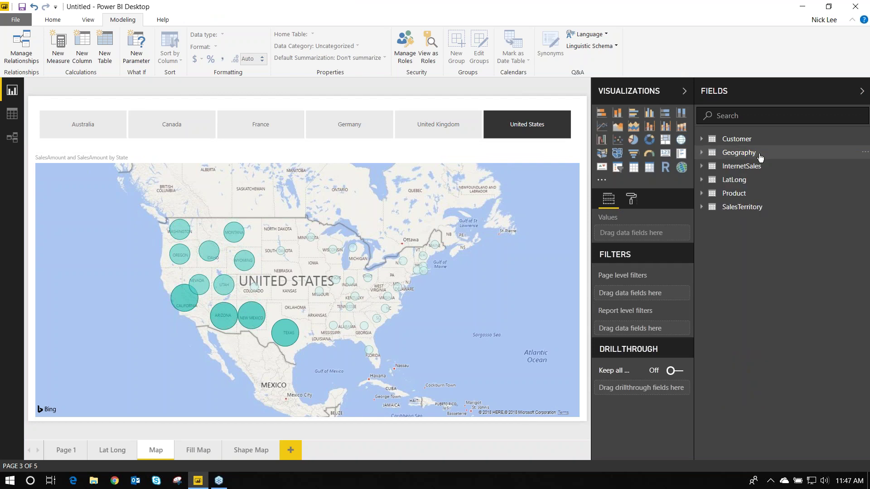
click(761, 158)
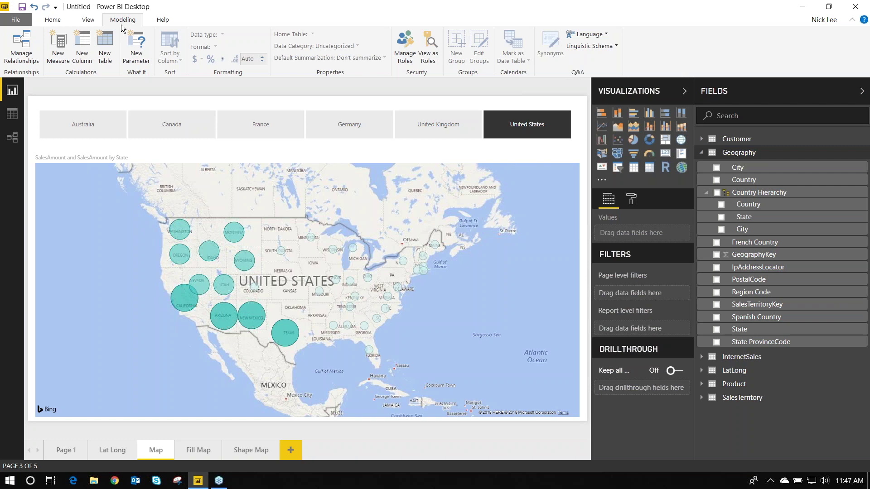
Add a calculated column named City, State to the Geography table, beginning its formula with 'Geography'[City]
click(84, 62)
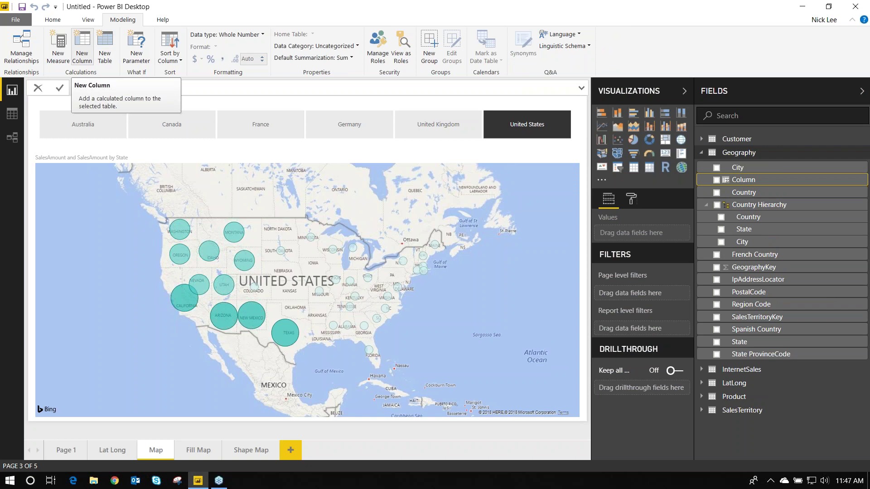
text(City,)
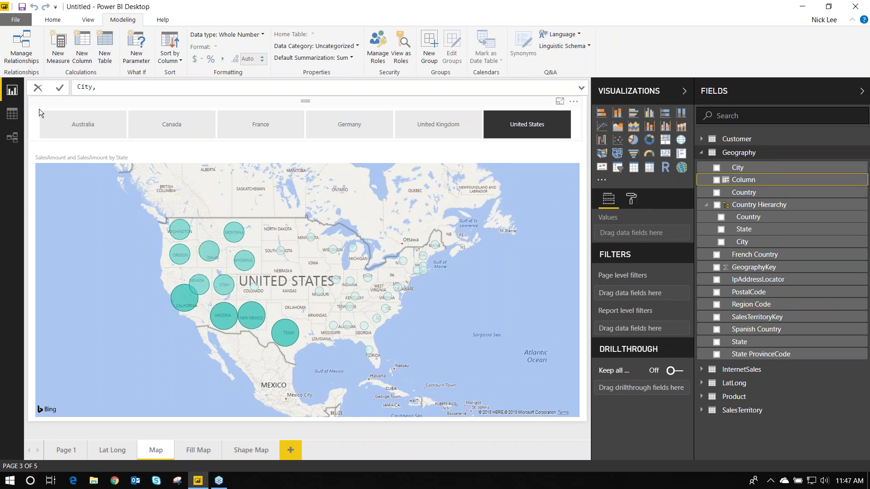
text( State =)
text(')
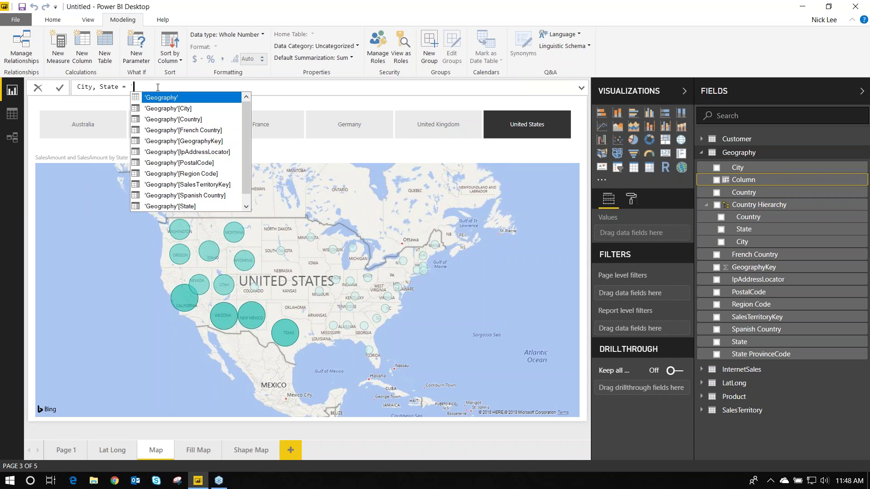
key(Down)
key(Down)
key(Down)
key(Up)
key(Up)
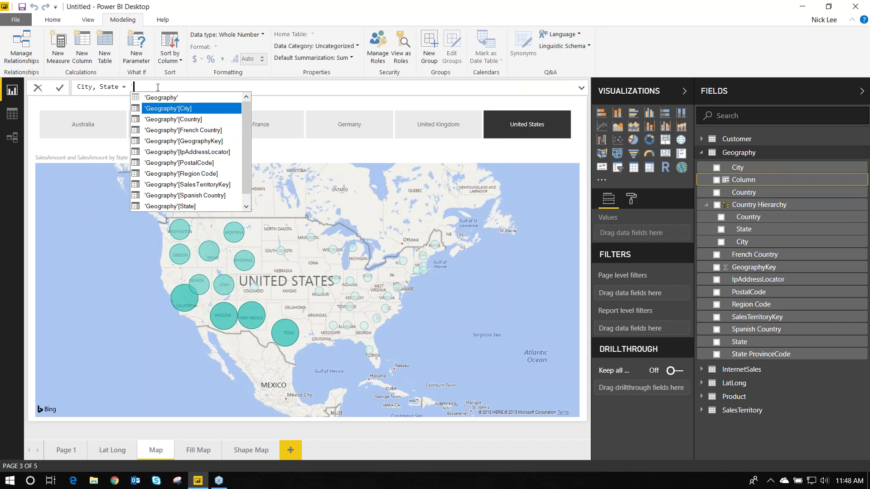
key(Tab)
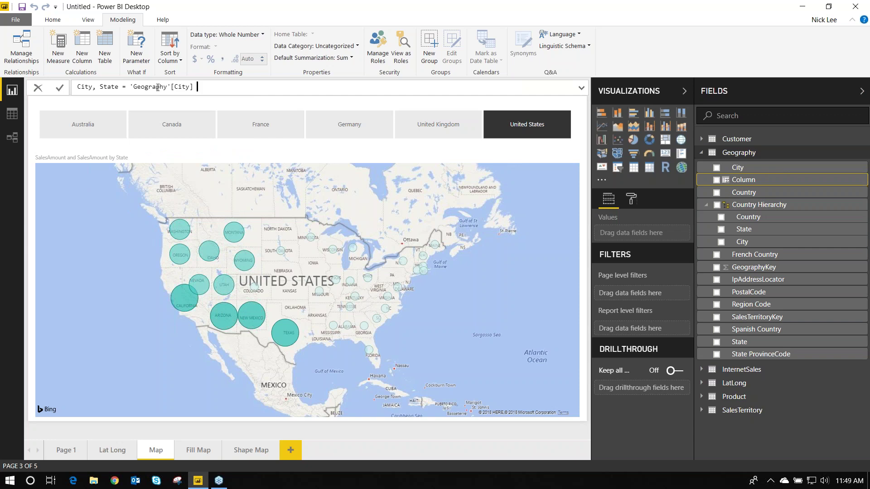
Concatenate 'Geography'[State] onto the City reference in the formula with an ampersand
text(&)
text('ge)
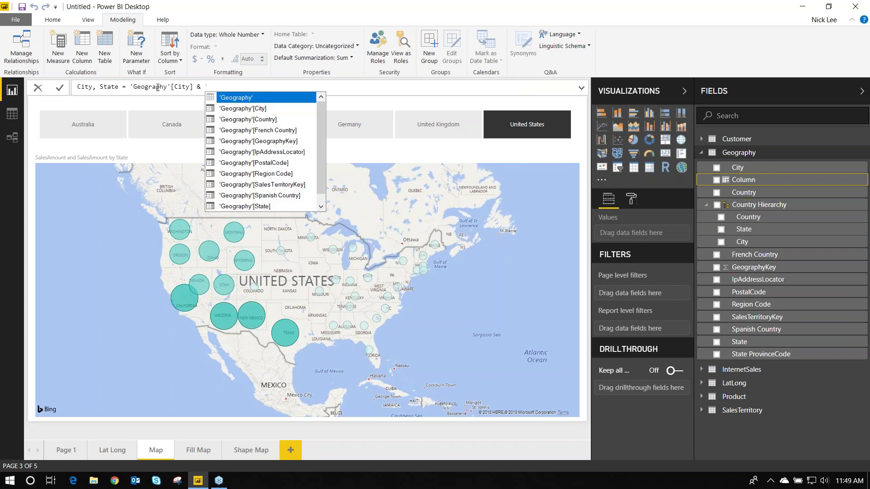
key(Down)
key(Down)
key(Down)
key(Down)
key(Down)
key(Down)
key(Down)
key(Down)
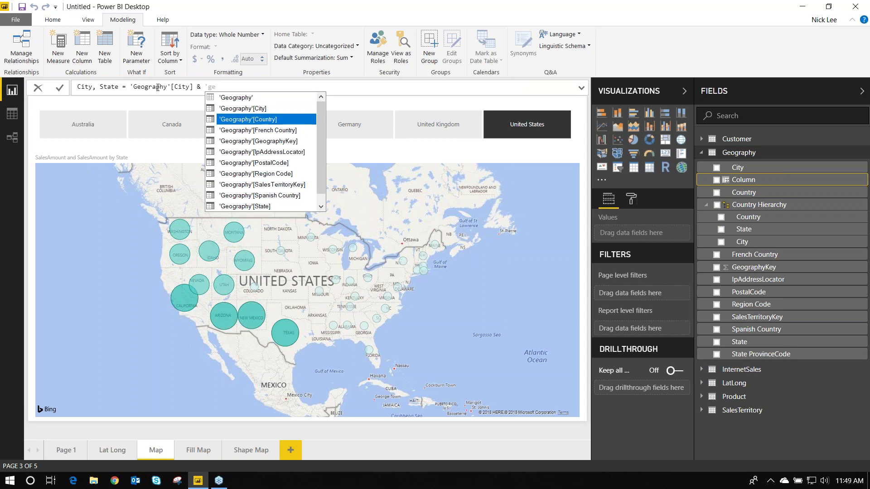
key(Down)
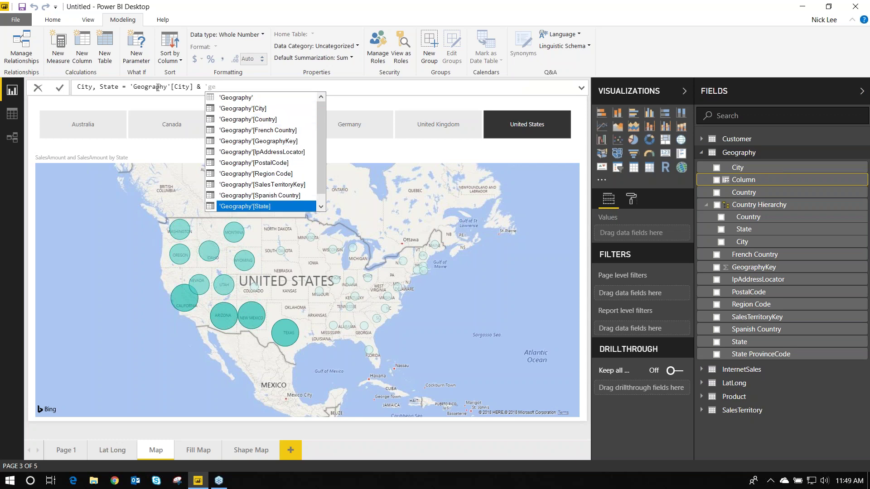
key(Tab)
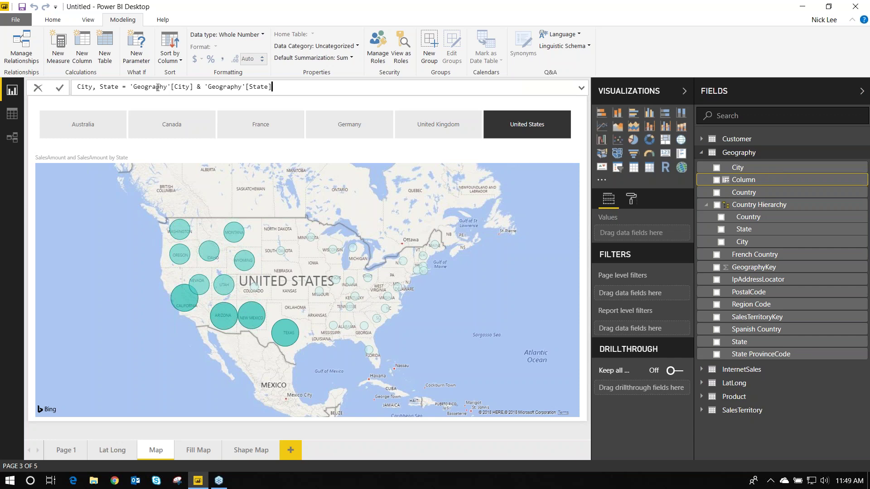
Insert a ", " text separator and a second ampersand between the City and State references, and commit the formula
click(201, 88)
text(")
text(, " &)
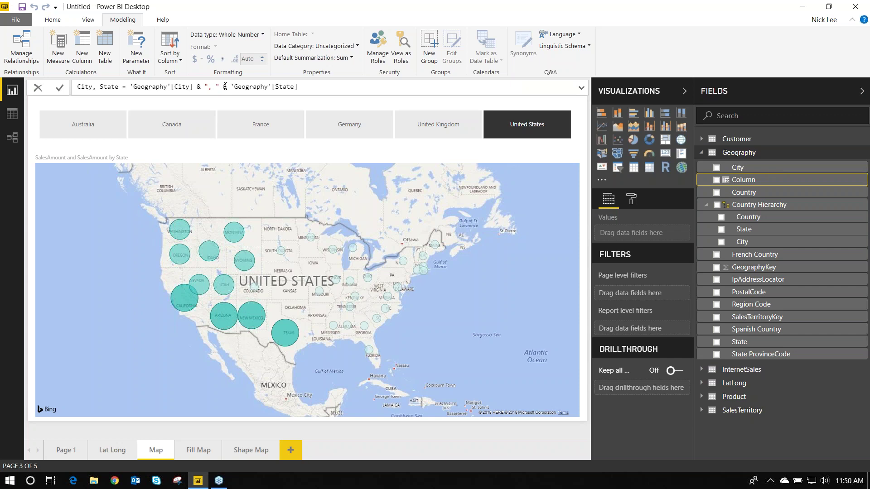
key(Return)
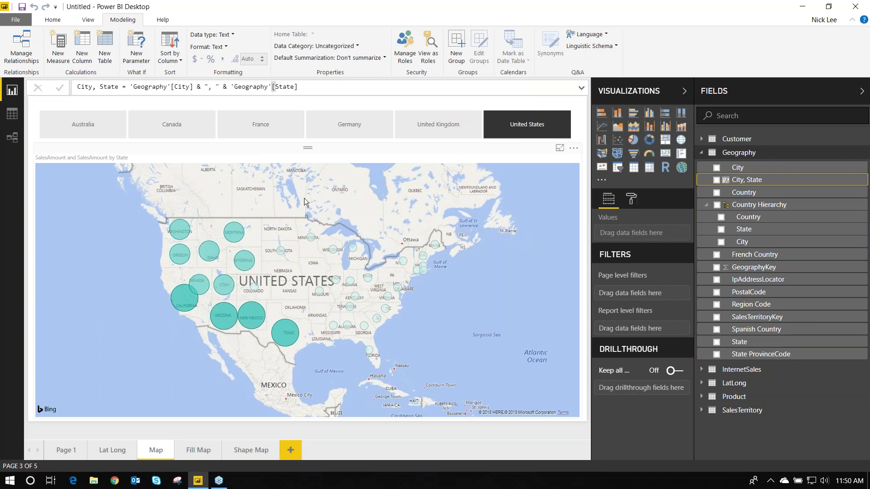
Replace State with City, State as the map's location and inspect the tooltips of the plotted bubbles
click(578, 152)
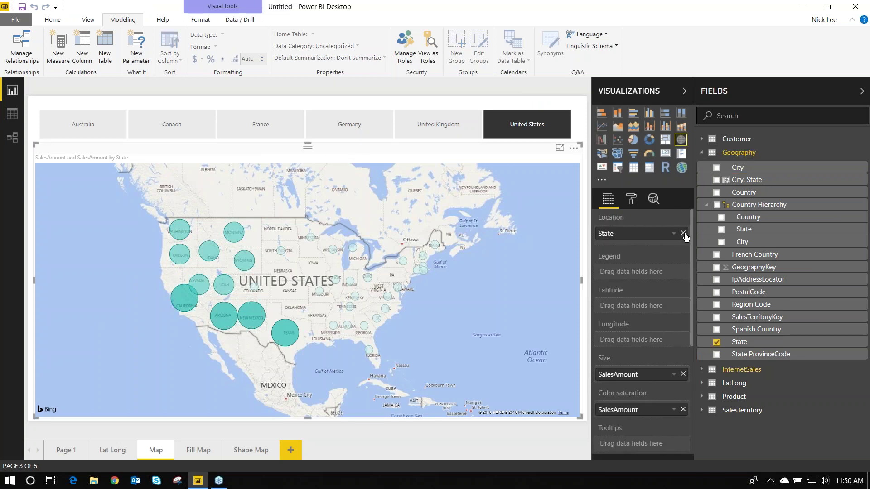
drag(748, 179, 643, 235)
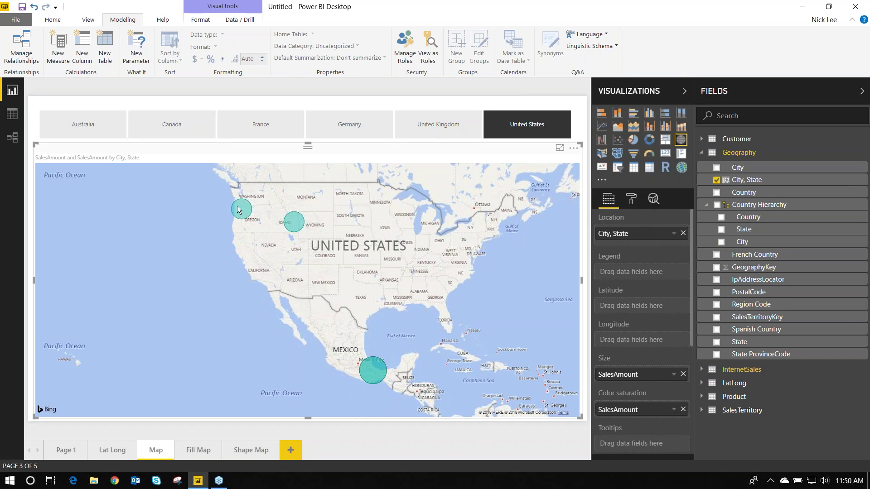
mouse_move(252, 214)
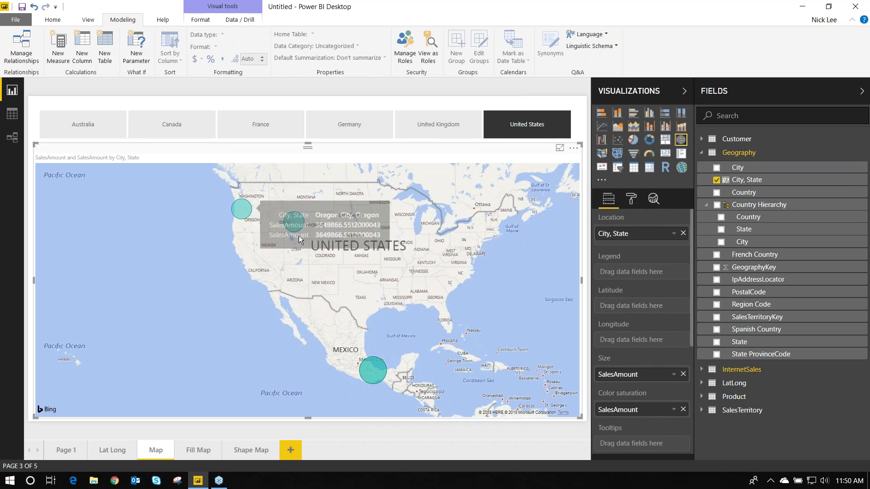
mouse_move(293, 229)
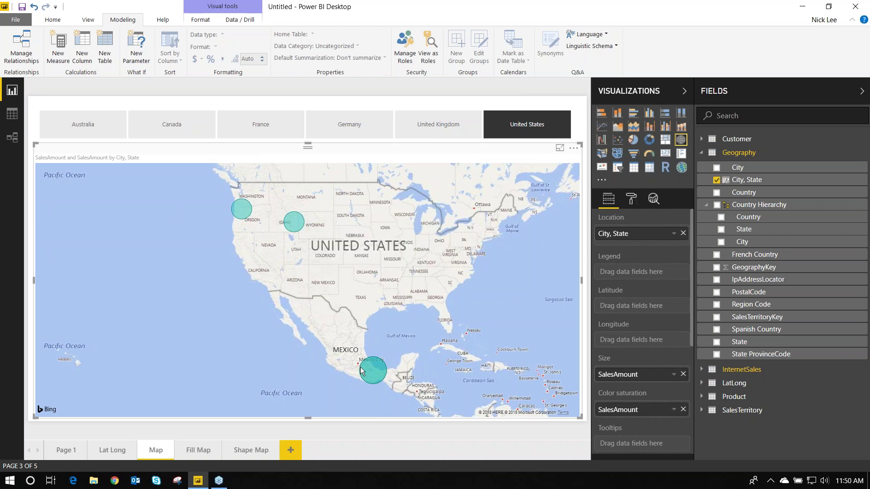
mouse_move(373, 371)
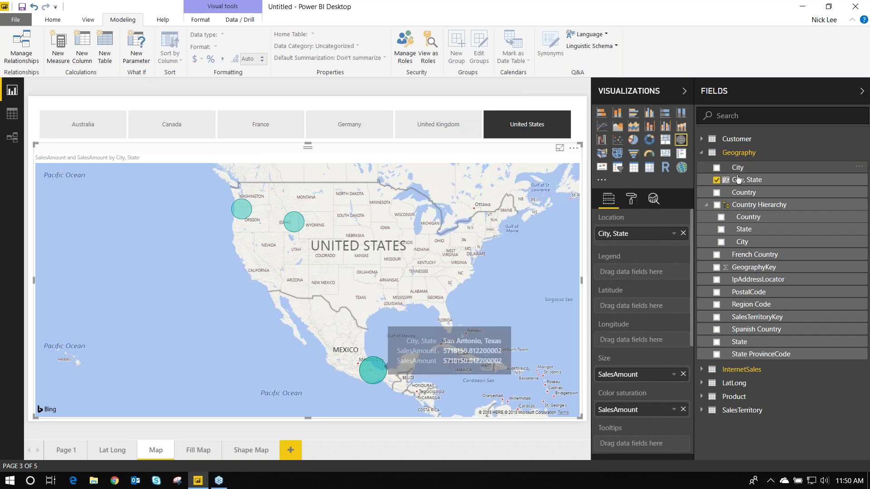
Set the data category of the City, State column to Place
click(766, 185)
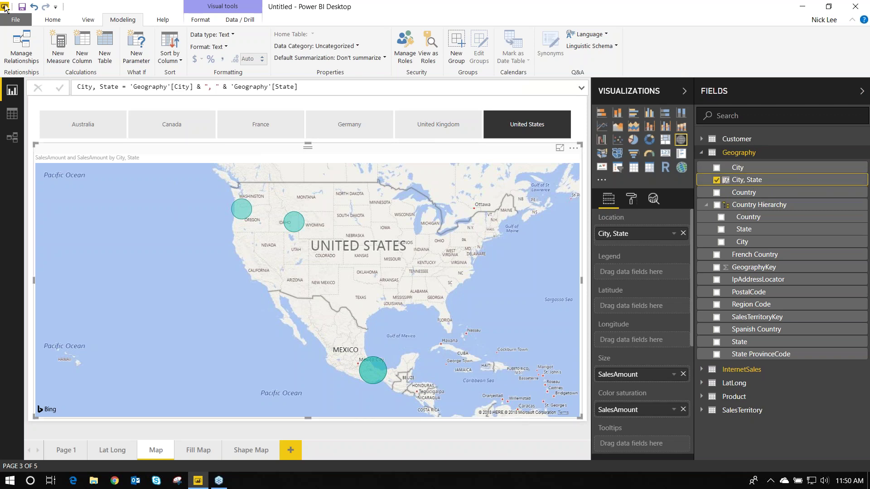
click(356, 47)
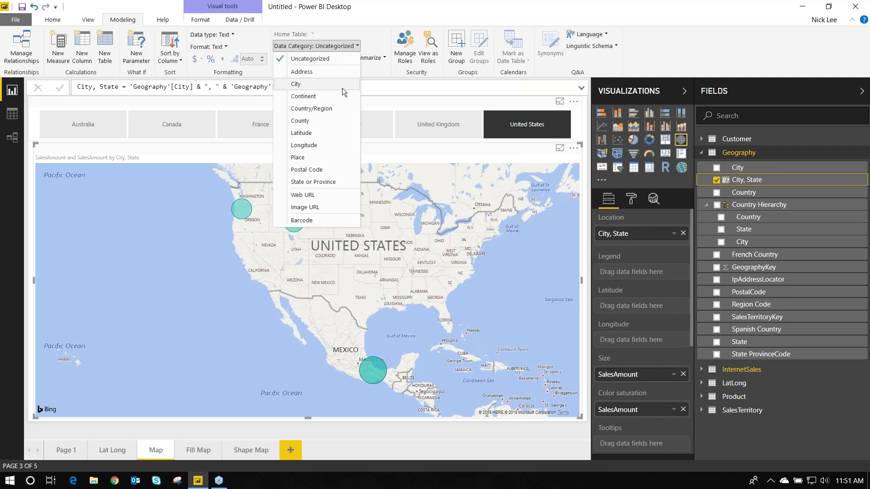
click(322, 159)
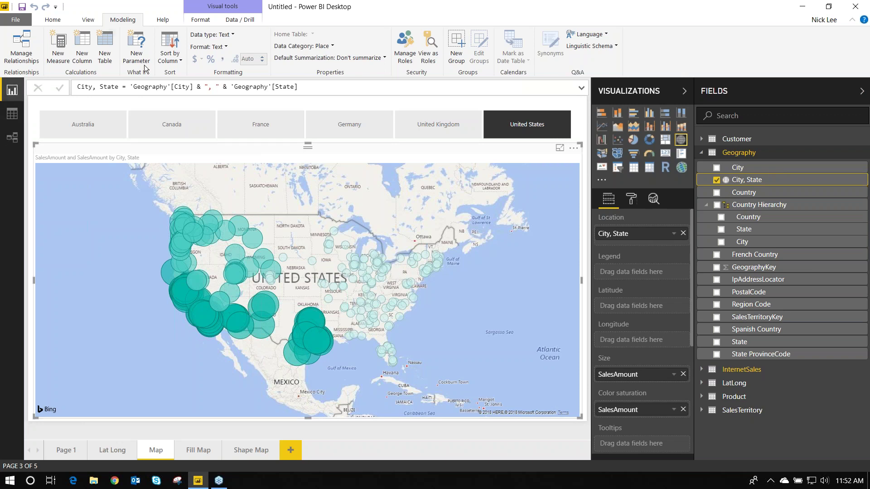
Duplicate the City and State columns of the Geography query in the Power Query Editor
click(61, 19)
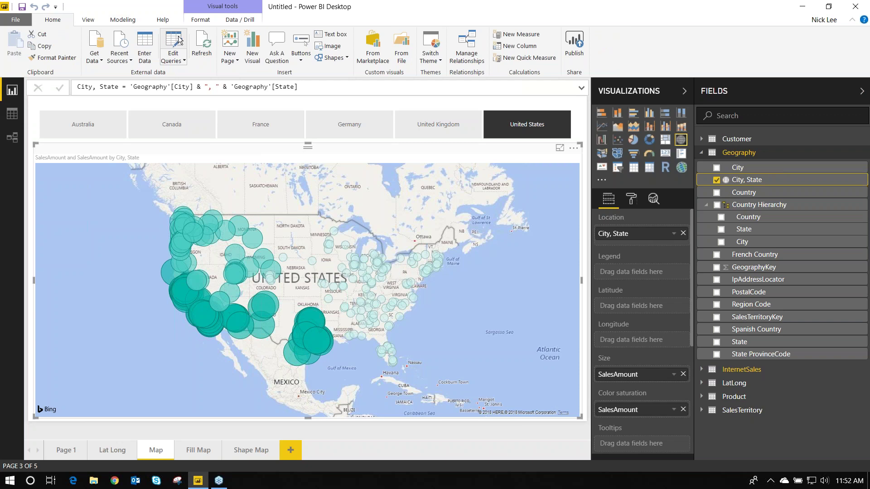
click(173, 47)
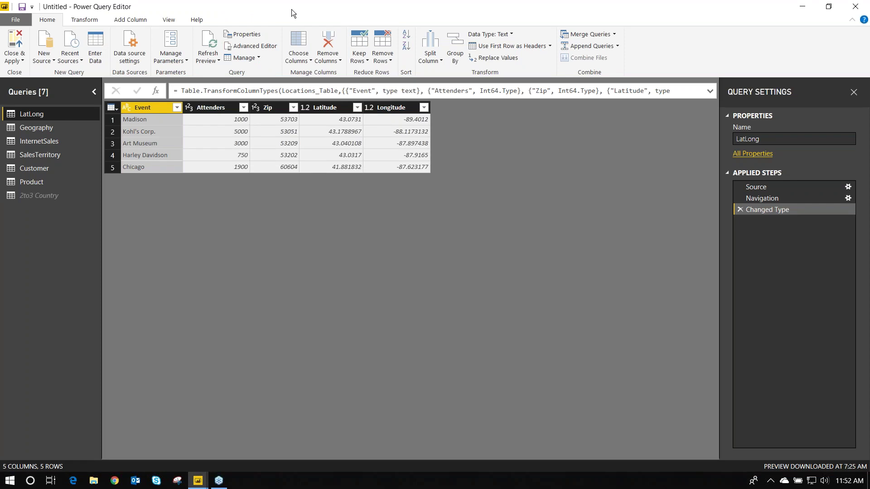
click(65, 129)
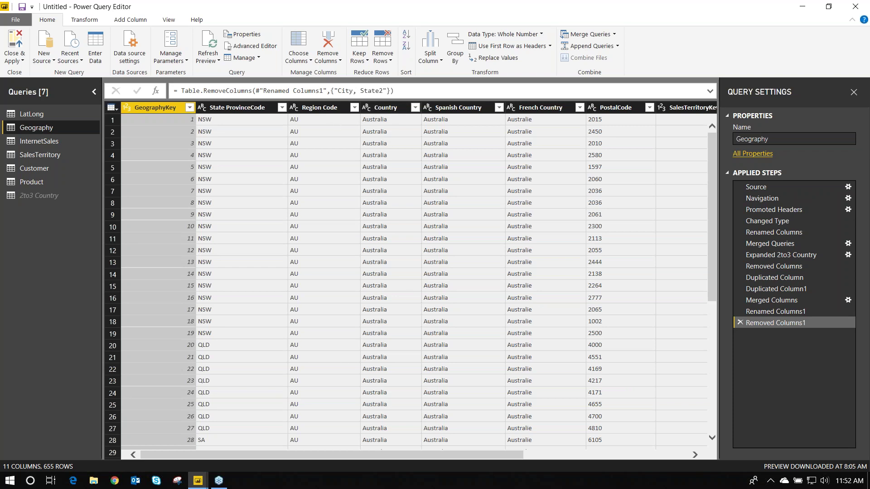
drag(336, 458, 502, 443)
click(615, 105)
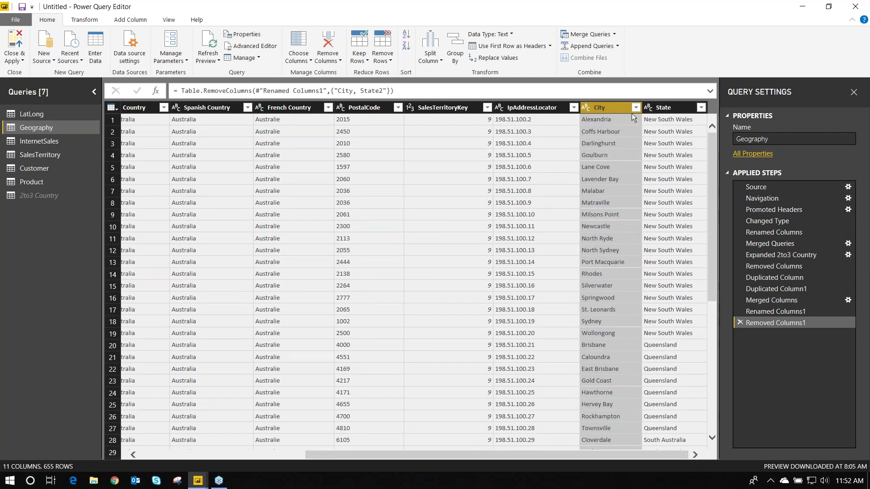
right_click(605, 105)
click(668, 149)
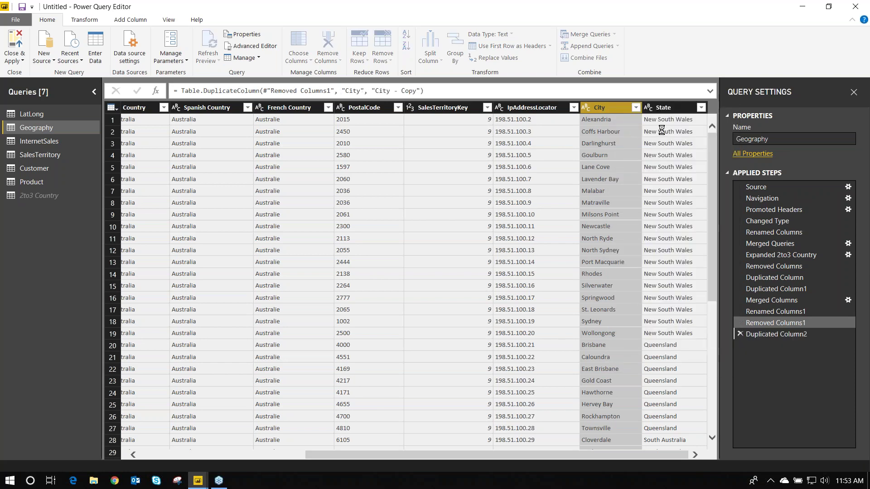
right_click(589, 108)
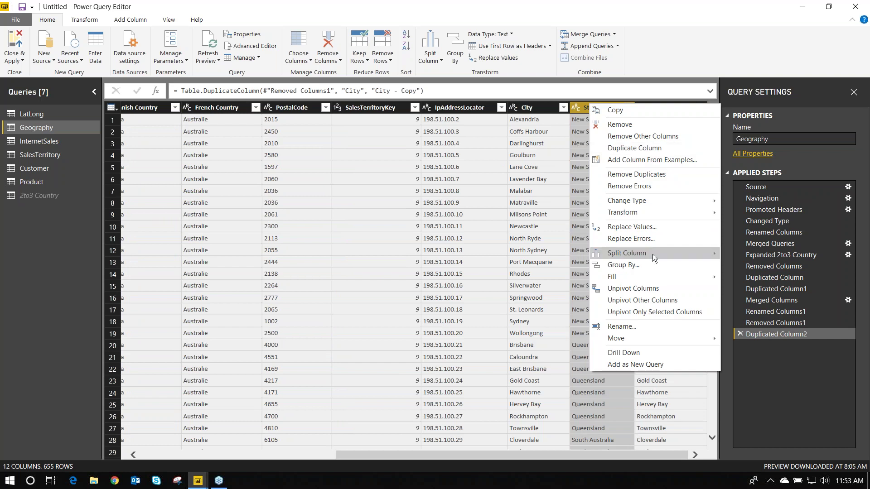
click(641, 146)
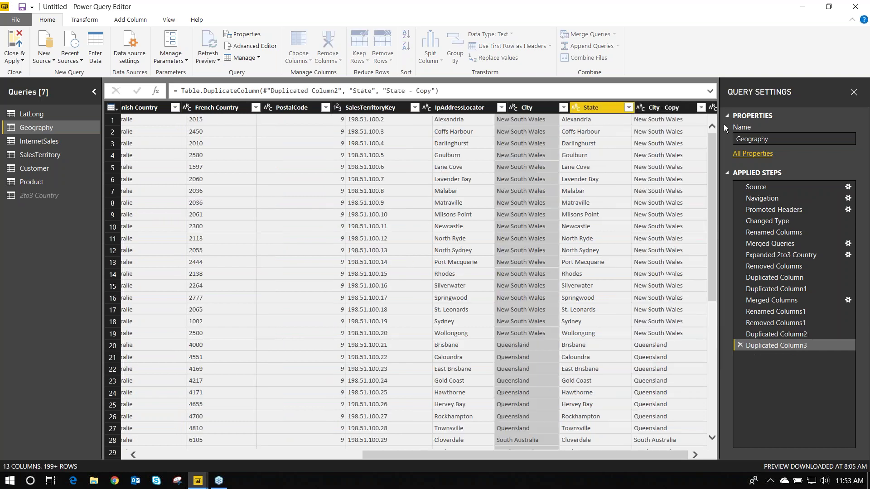
Set up a merge of the City - Copy and State - Copy columns using a custom separator of comma and space
click(602, 110)
ctrl+click(660, 111)
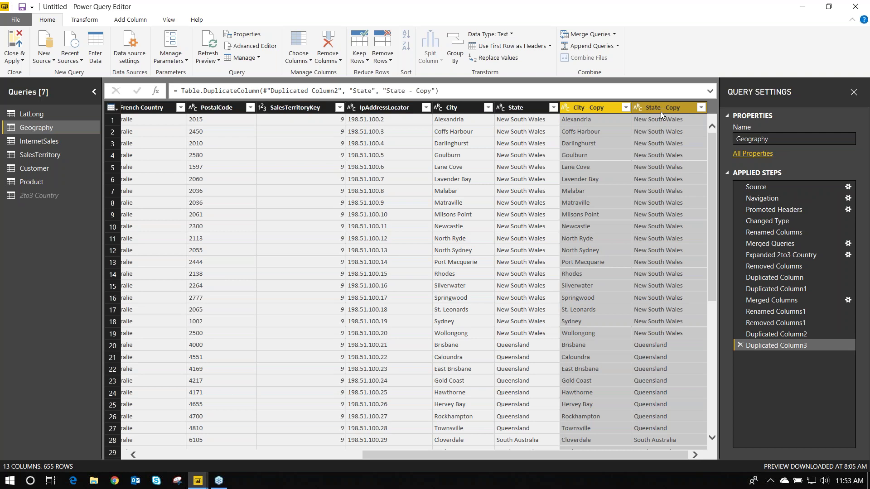
right_click(597, 113)
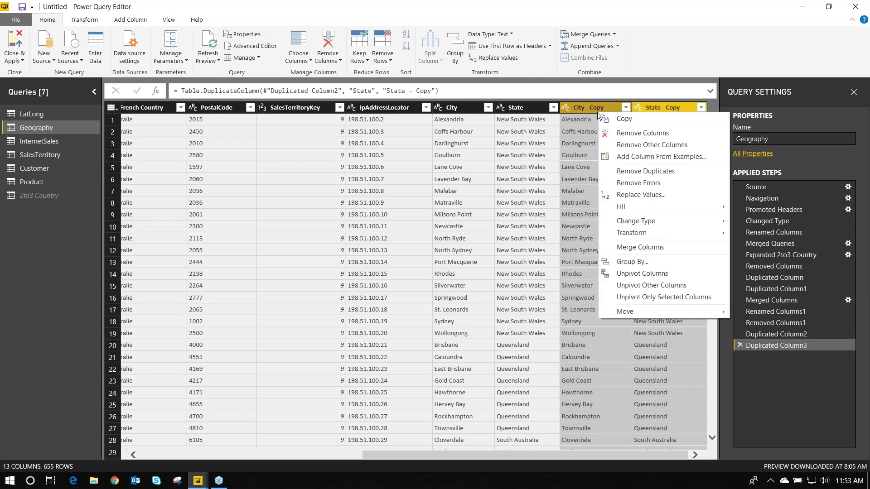
click(660, 247)
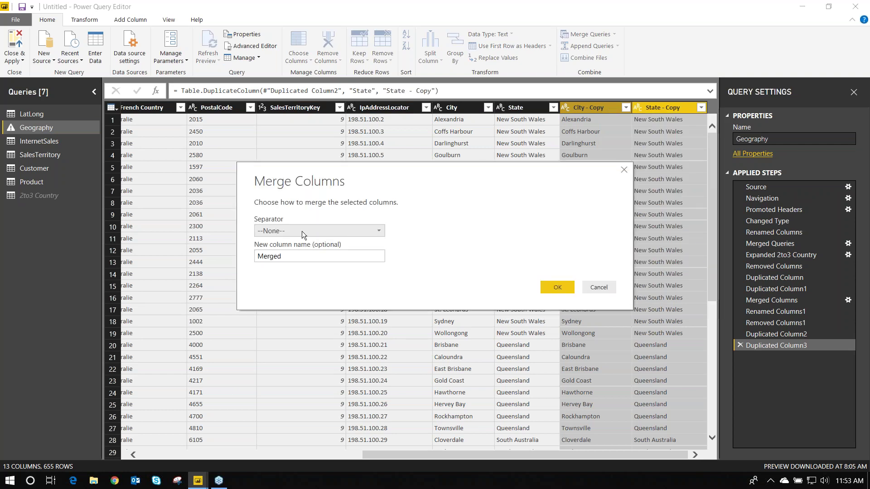
click(302, 230)
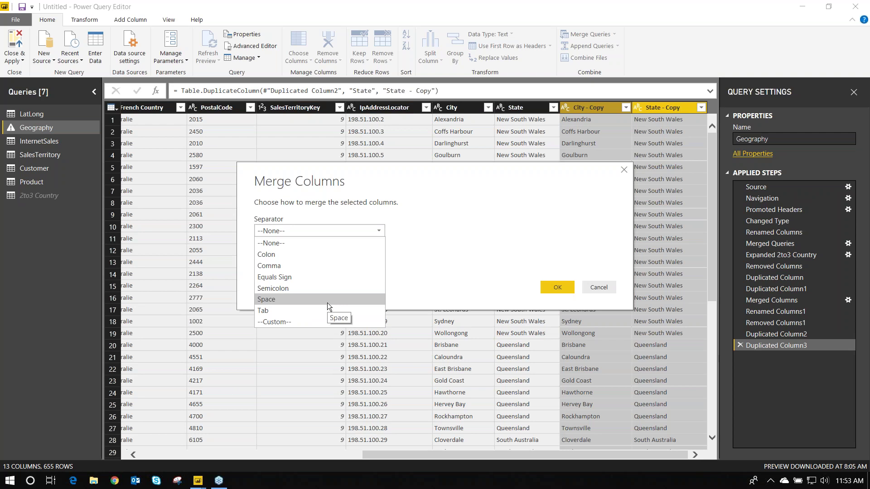
click(278, 323)
click(281, 247)
text(,)
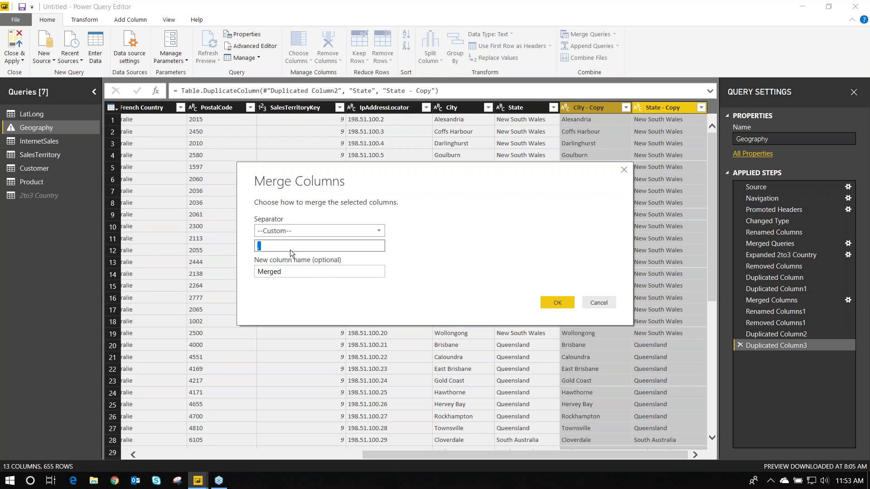
Name the merged column City, State2, complete the merge, and apply the query changes to the report
key(Tab)
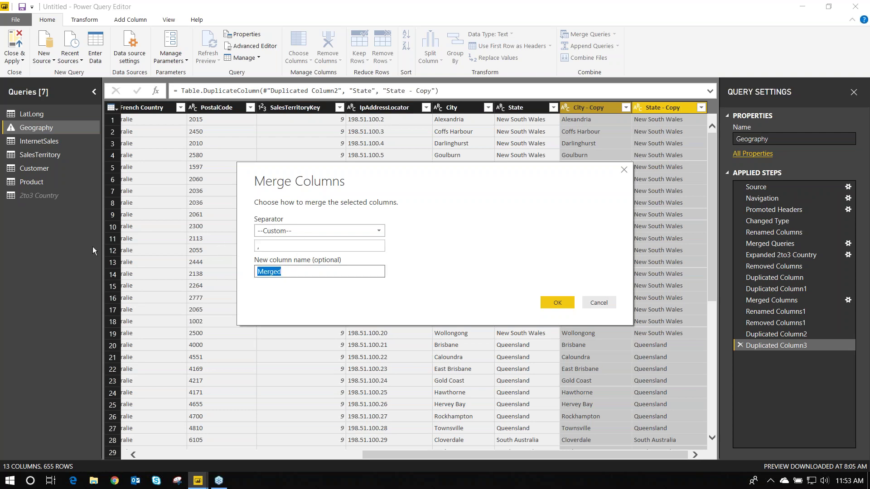
text(City, State2)
click(545, 304)
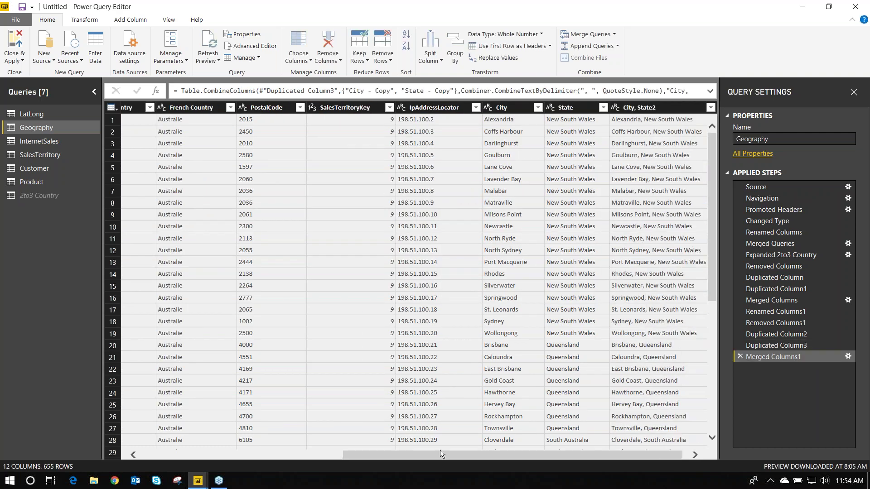
scroll(467, 460, right, 1)
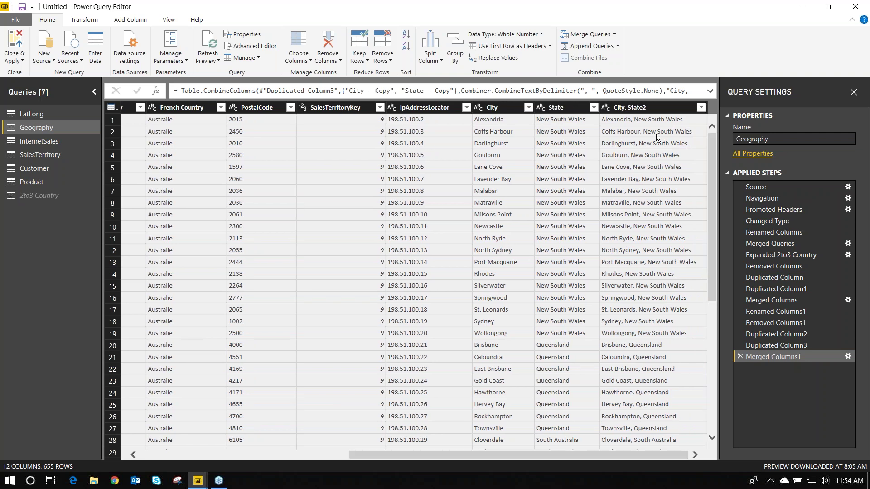
click(19, 43)
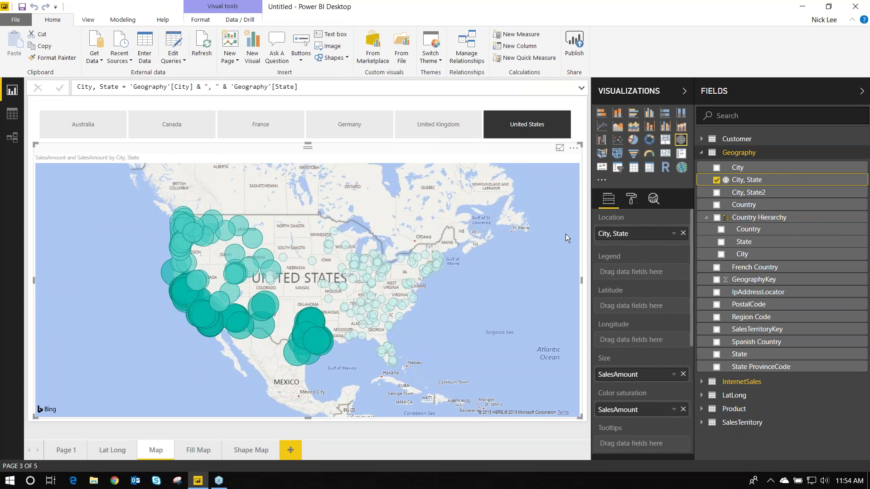
Set the data category of the City, State2 column in the Geography table to Place
click(791, 200)
click(123, 19)
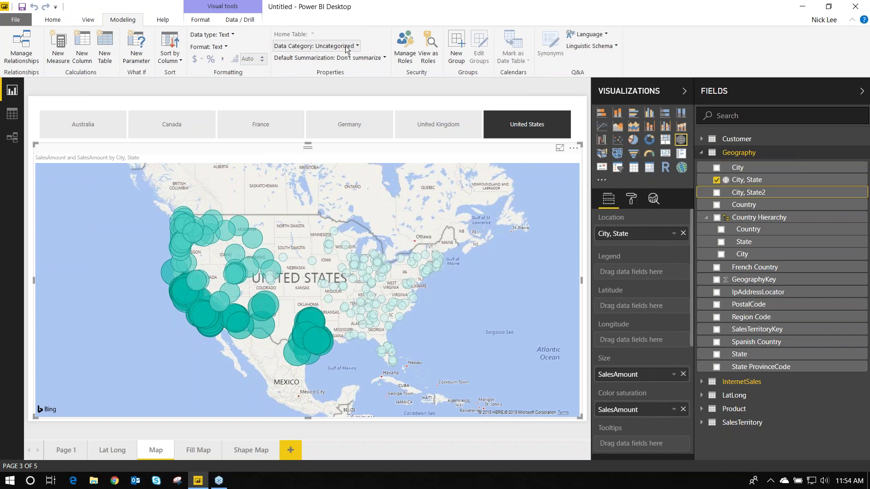
click(350, 46)
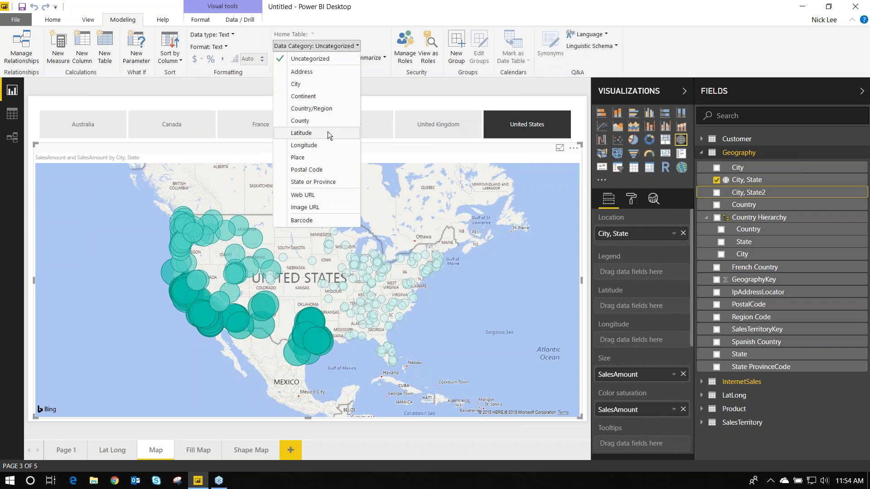
key(Escape)
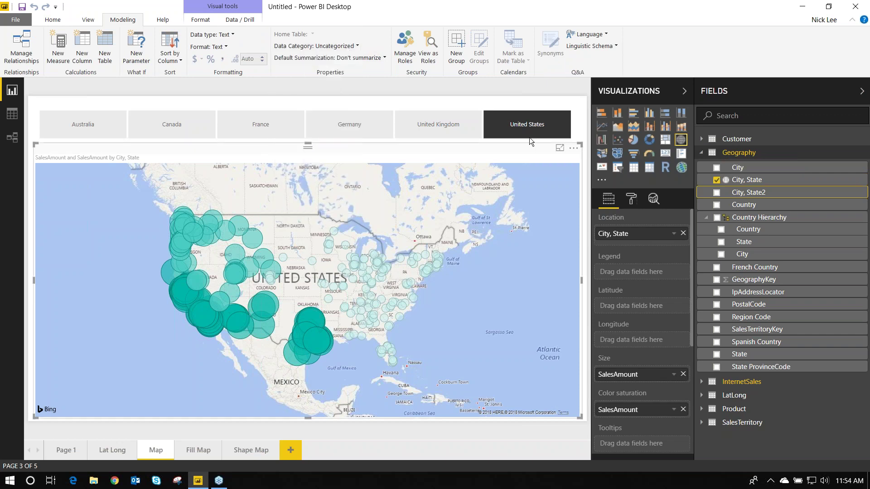
Replace the City, State field in the map visual's Location with the City, State2 column
click(683, 233)
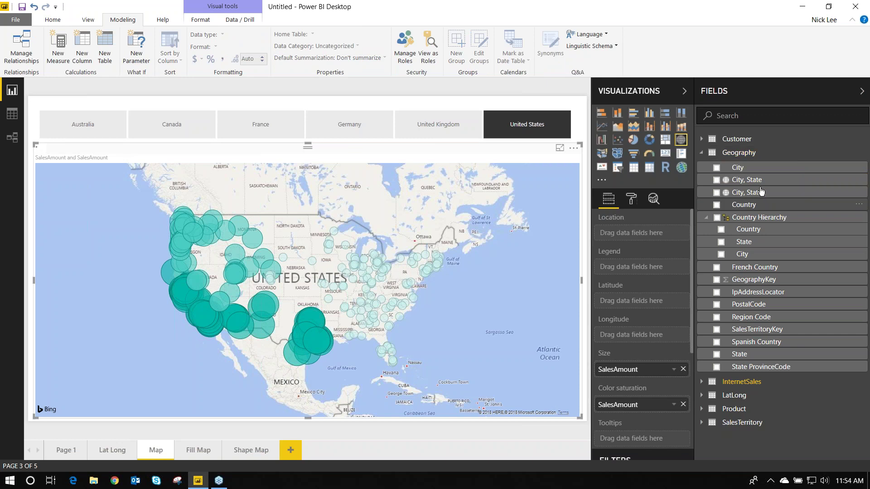
mouse_move(774, 194)
mouse_down()
mouse_move(707, 231)
mouse_move(677, 234)
mouse_up()
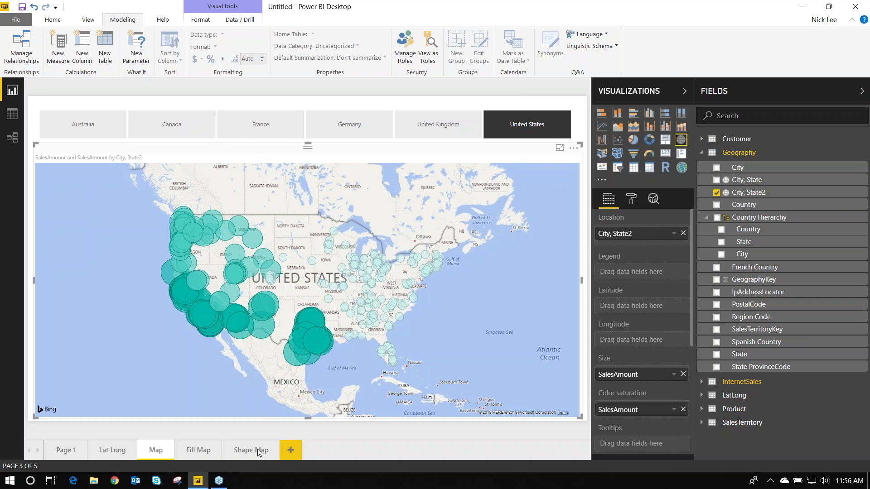
click(219, 481)
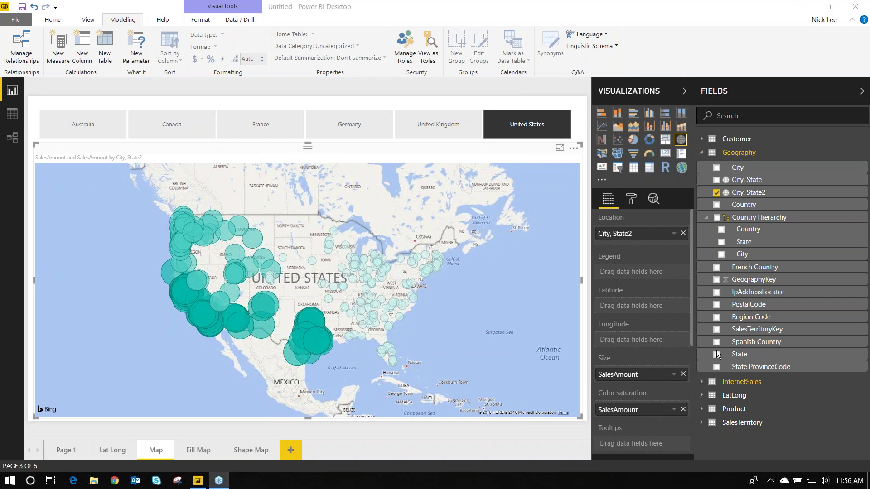